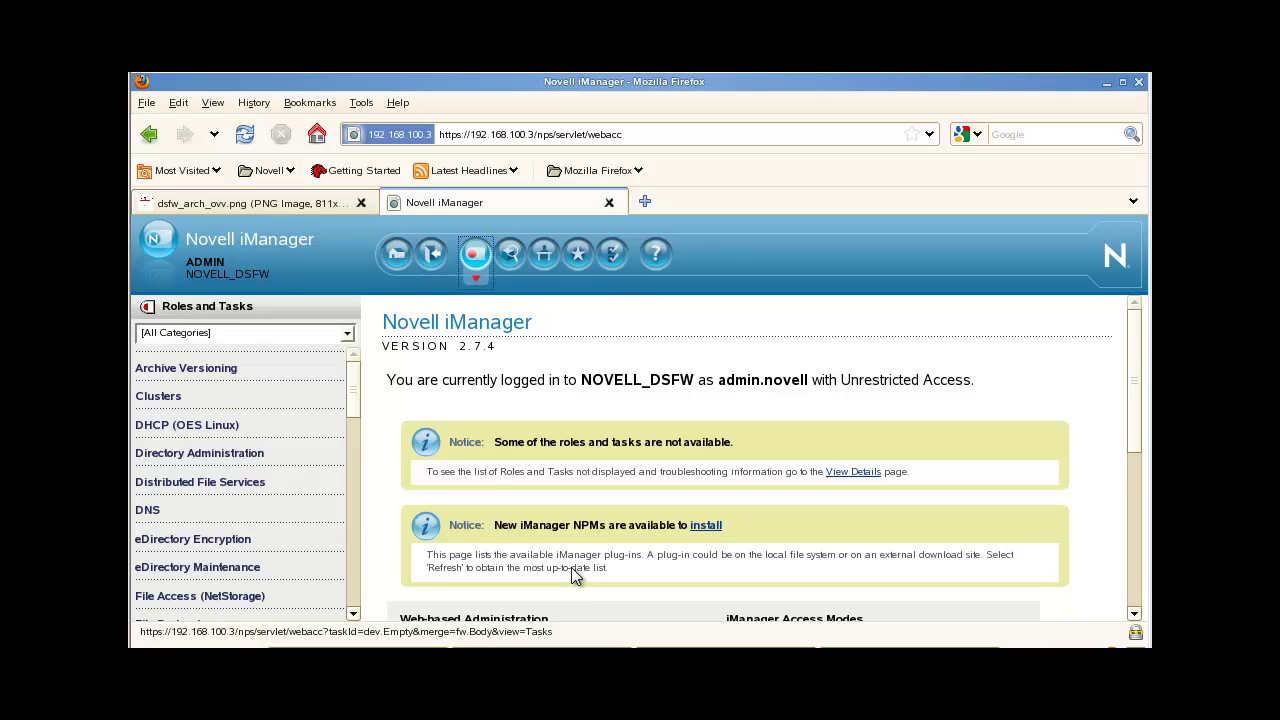
Step: Show the dsfw_arch_ovv.png diagram and scroll through its NLDAP, NMAS and DSA layers
click(284, 206)
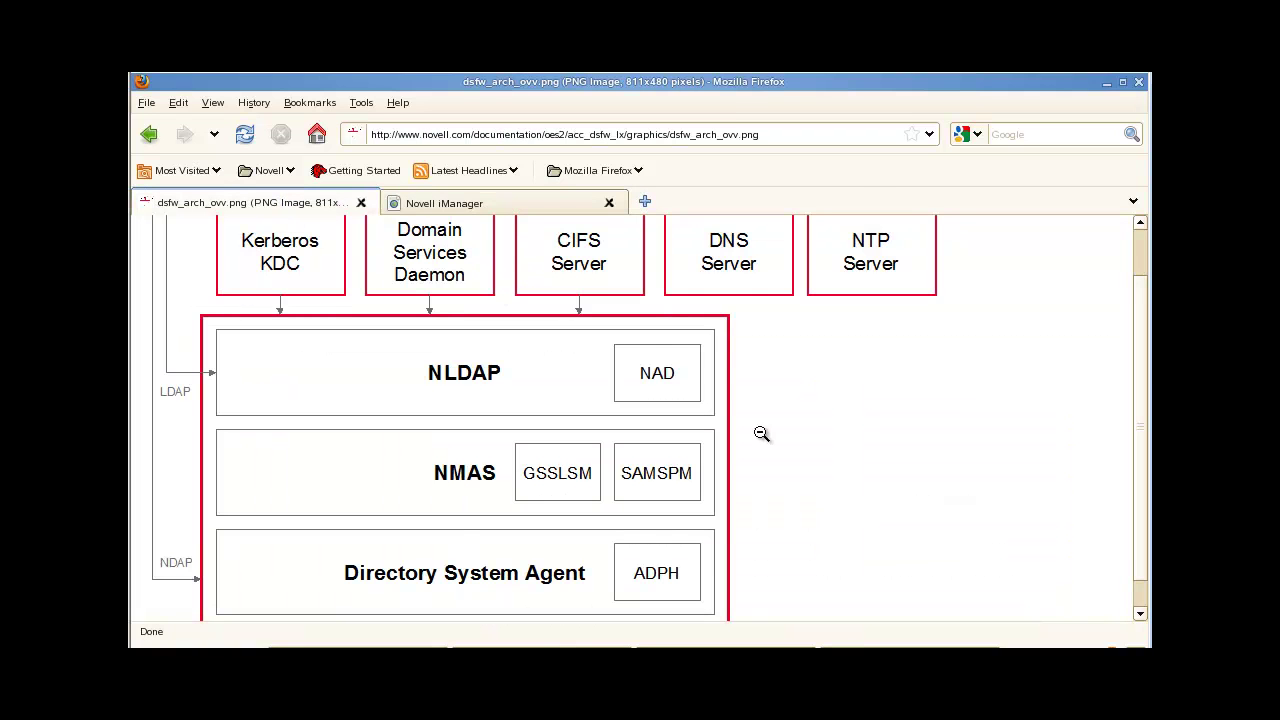
scroll(770, 436, up, 1)
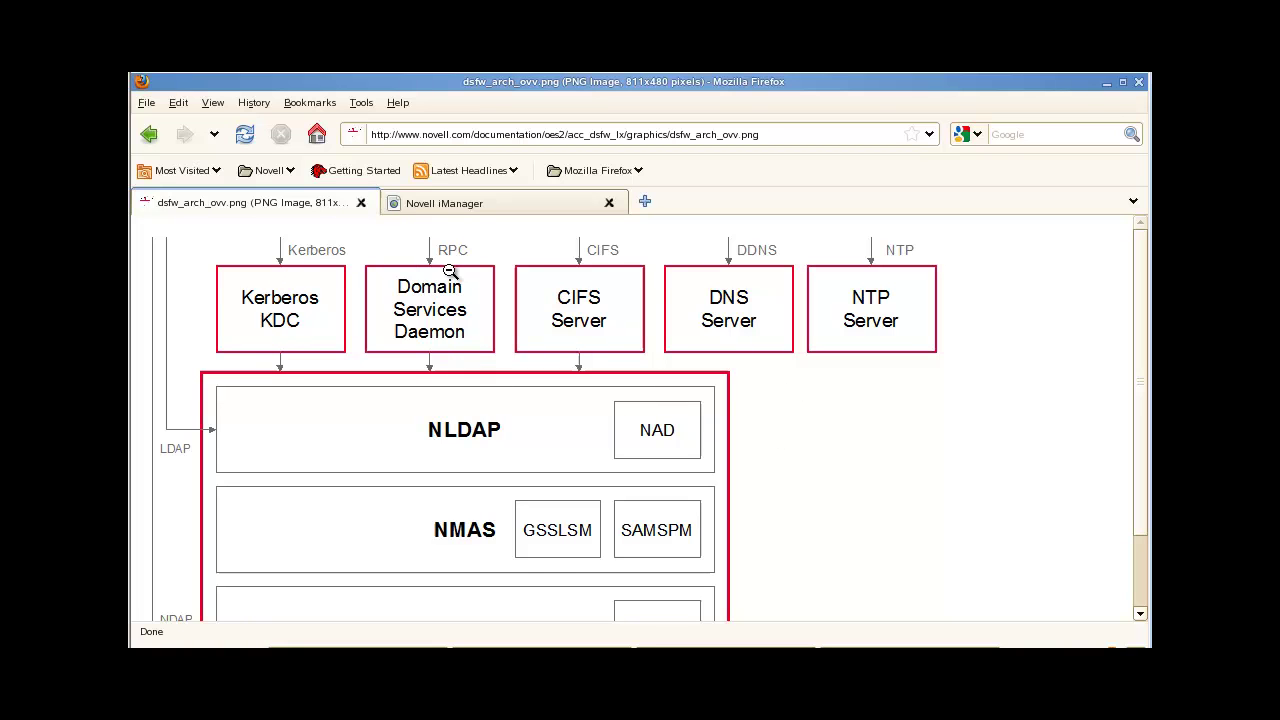
scroll(485, 337, down, 1)
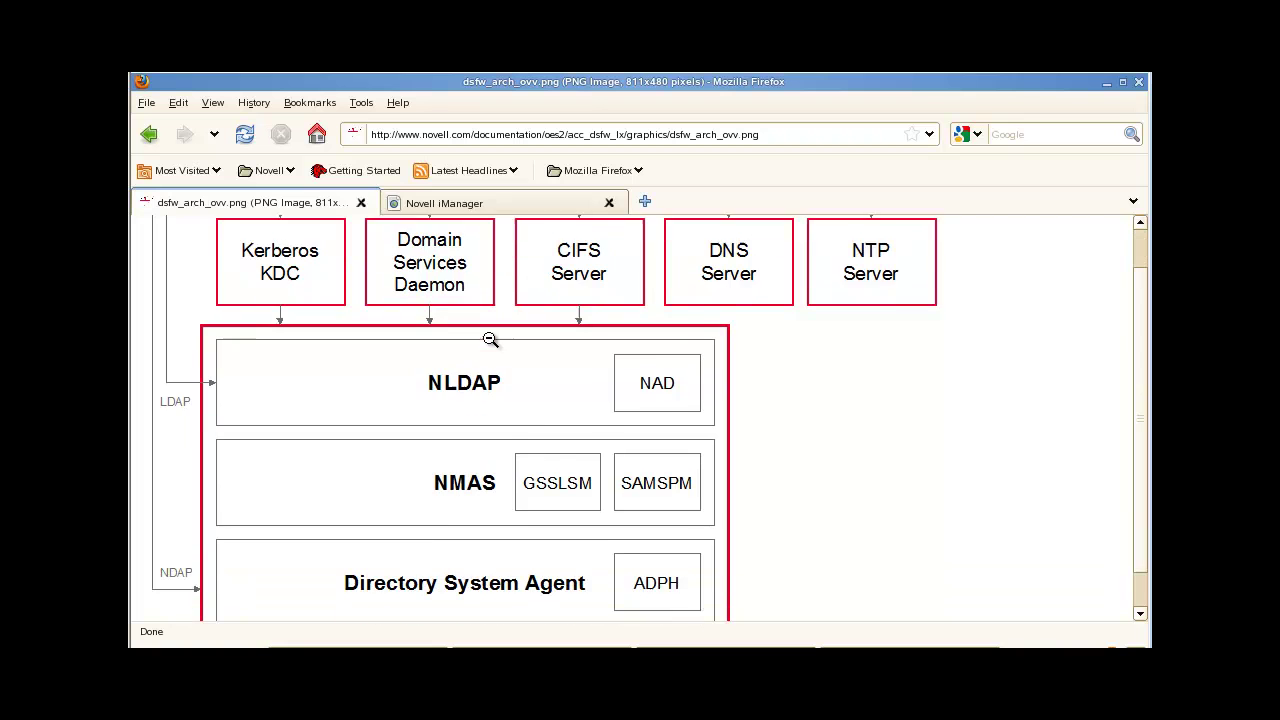
scroll(353, 283, up, 1)
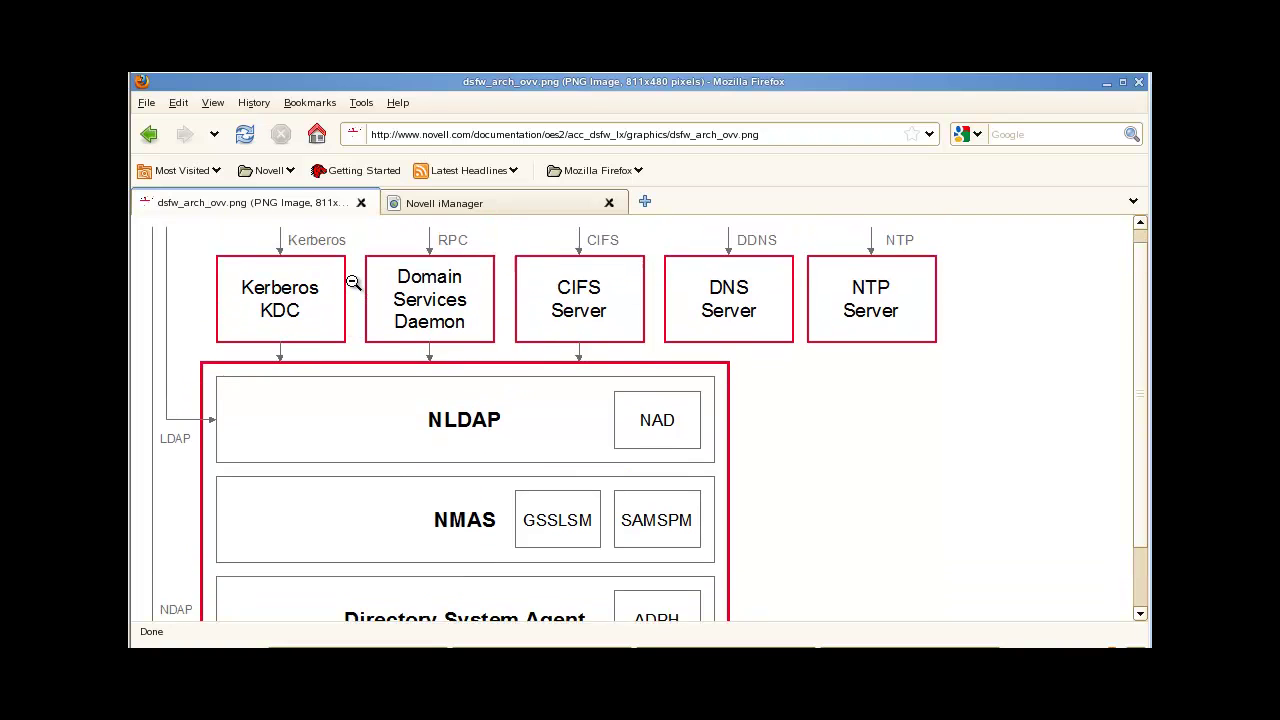
scroll(491, 327, down, 1)
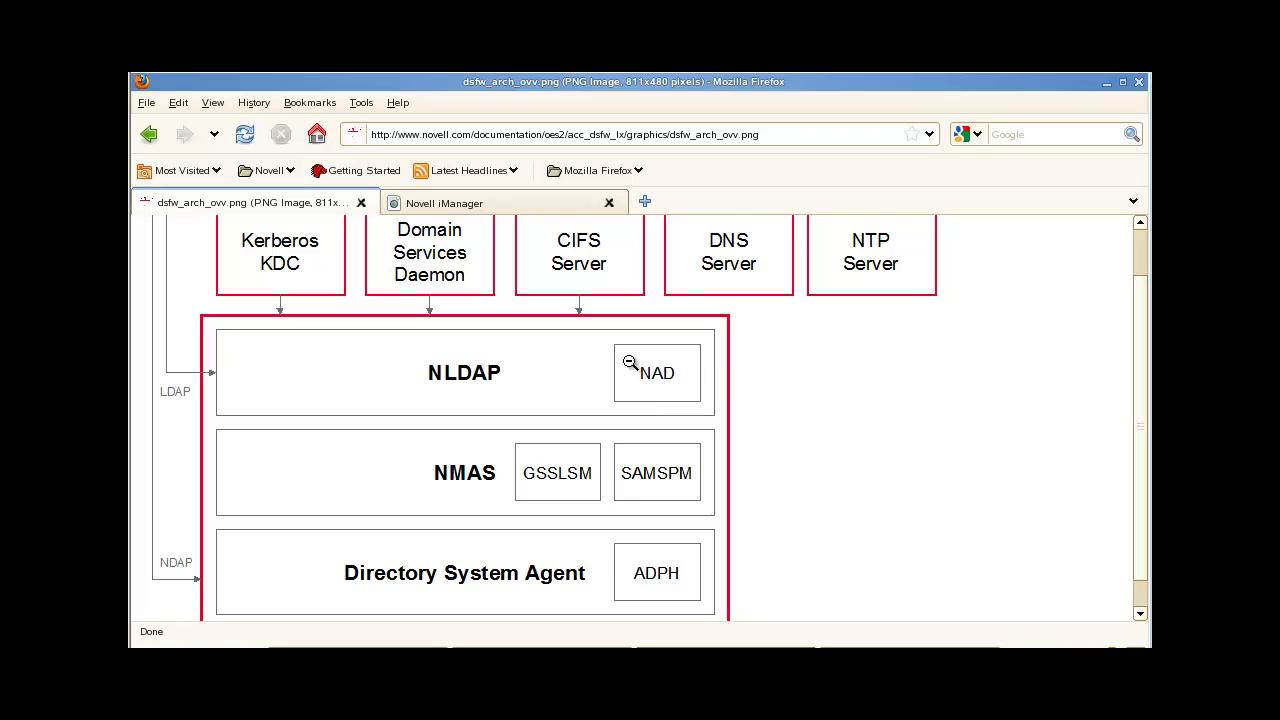
scroll(490, 306, up, 1)
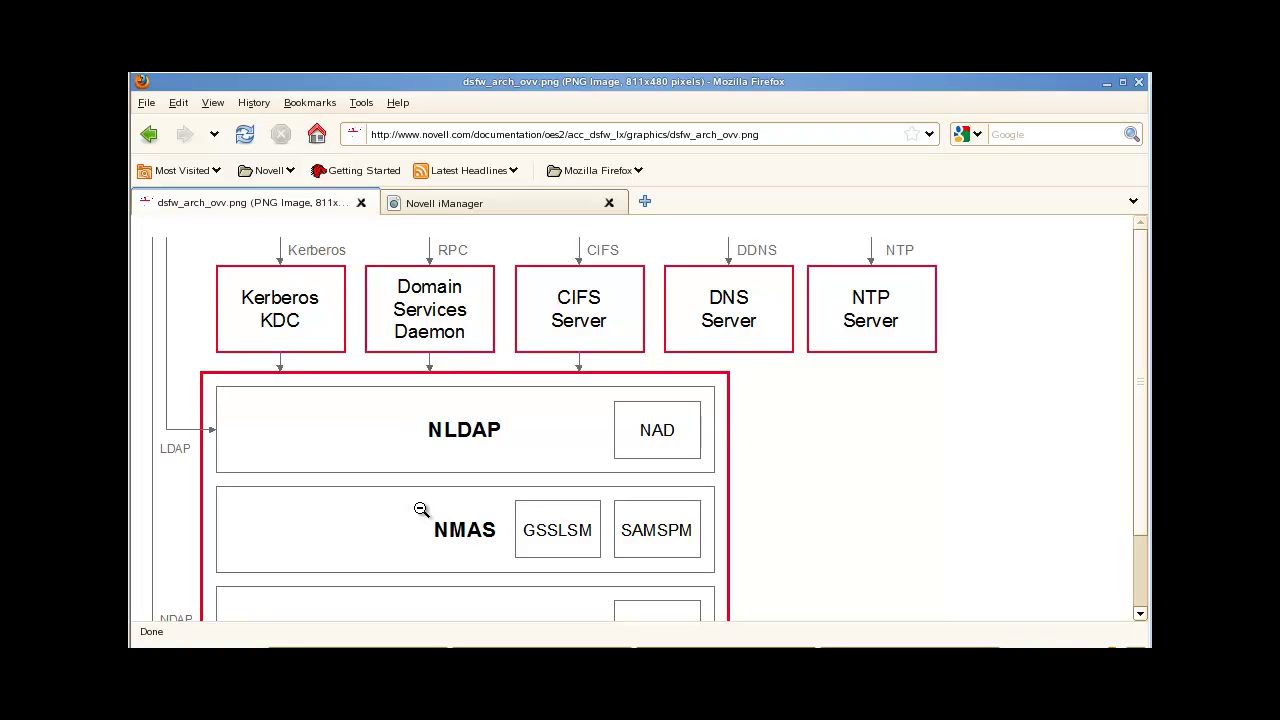
Step: Return to iManager and scroll Roles and Tasks down until LDAP is visible
click(510, 202)
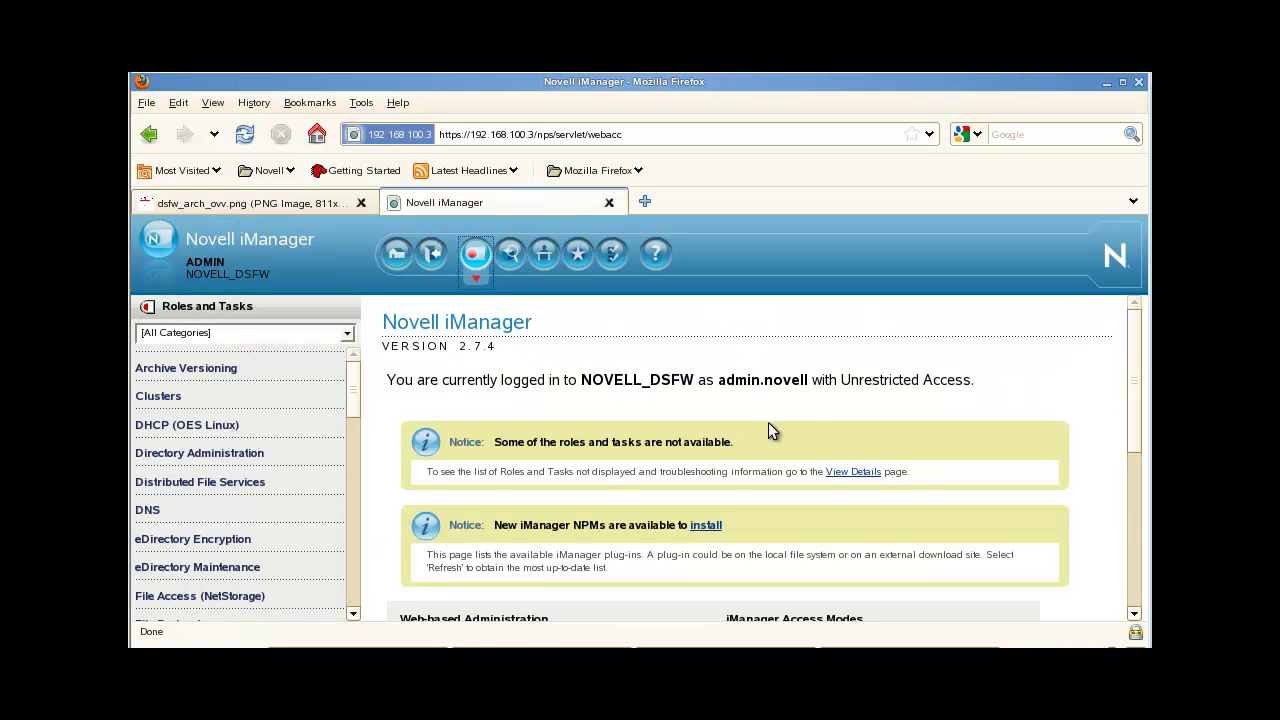
scroll(800, 424, down, 1)
drag(353, 392, 357, 429)
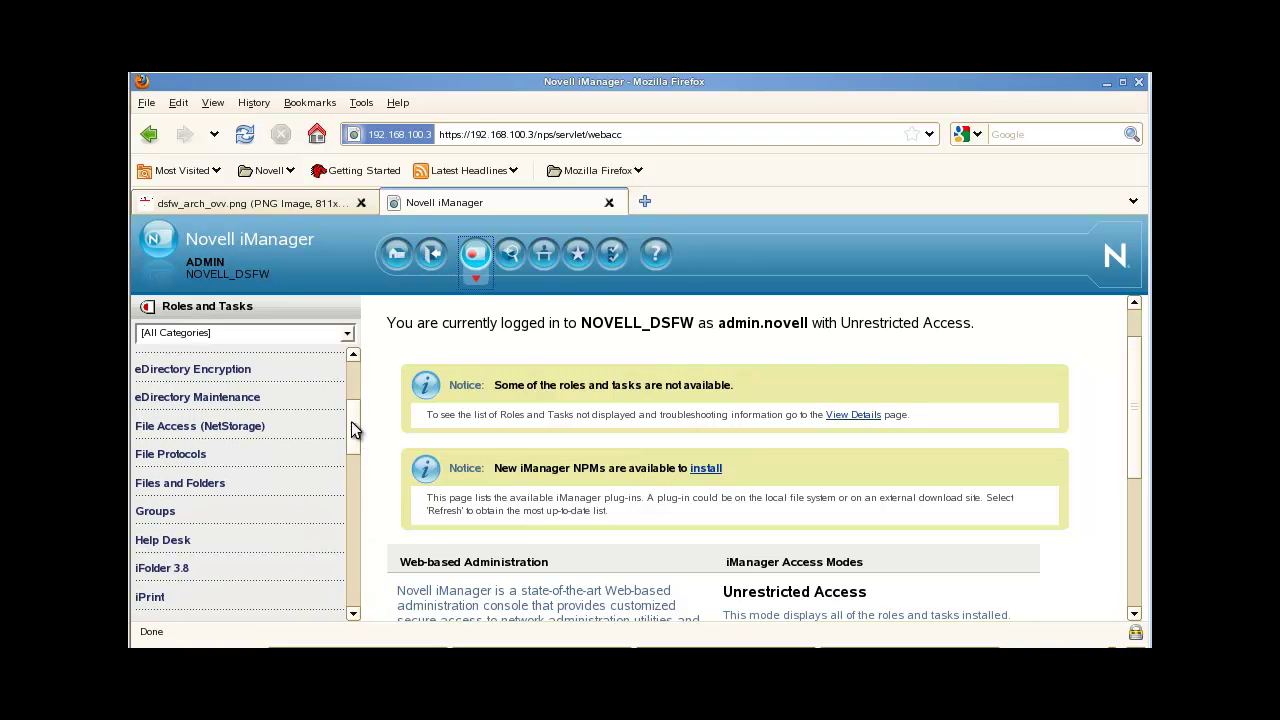
drag(351, 421, 356, 457)
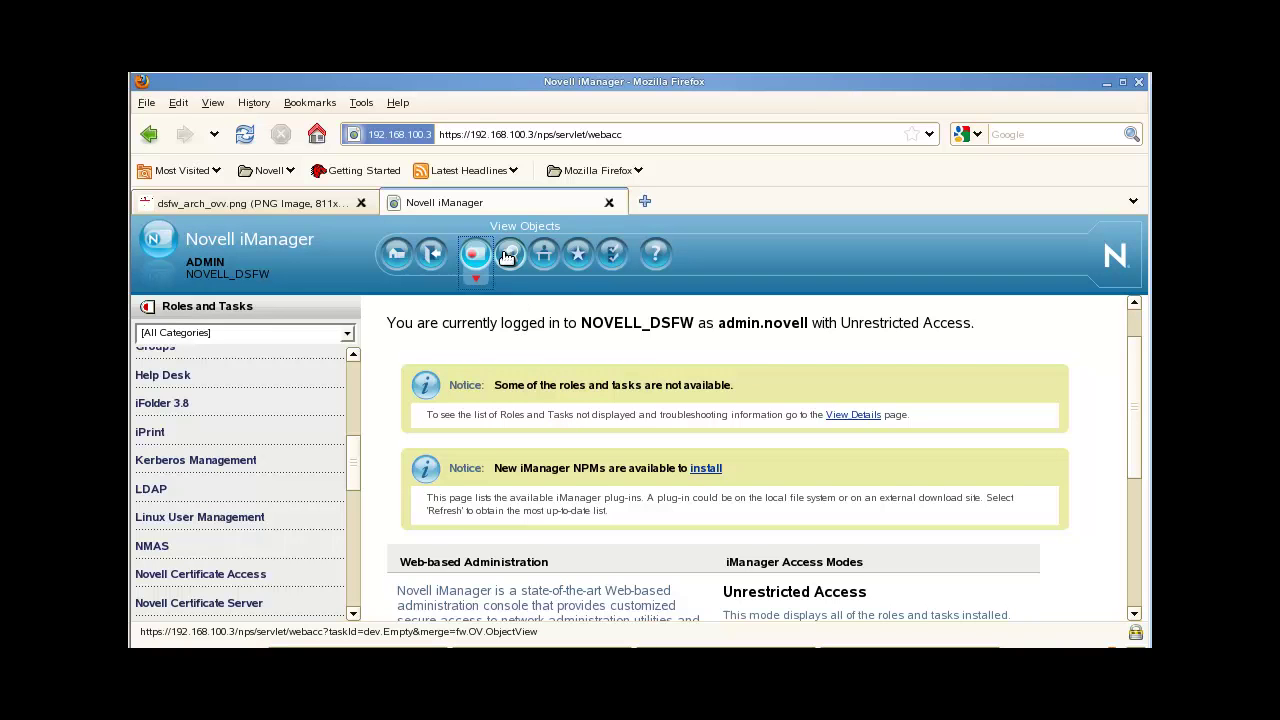
Step: Under LDAP Options, list the LDAP servers and open dsfw1.OESSystemObjects.novell's properties
click(150, 489)
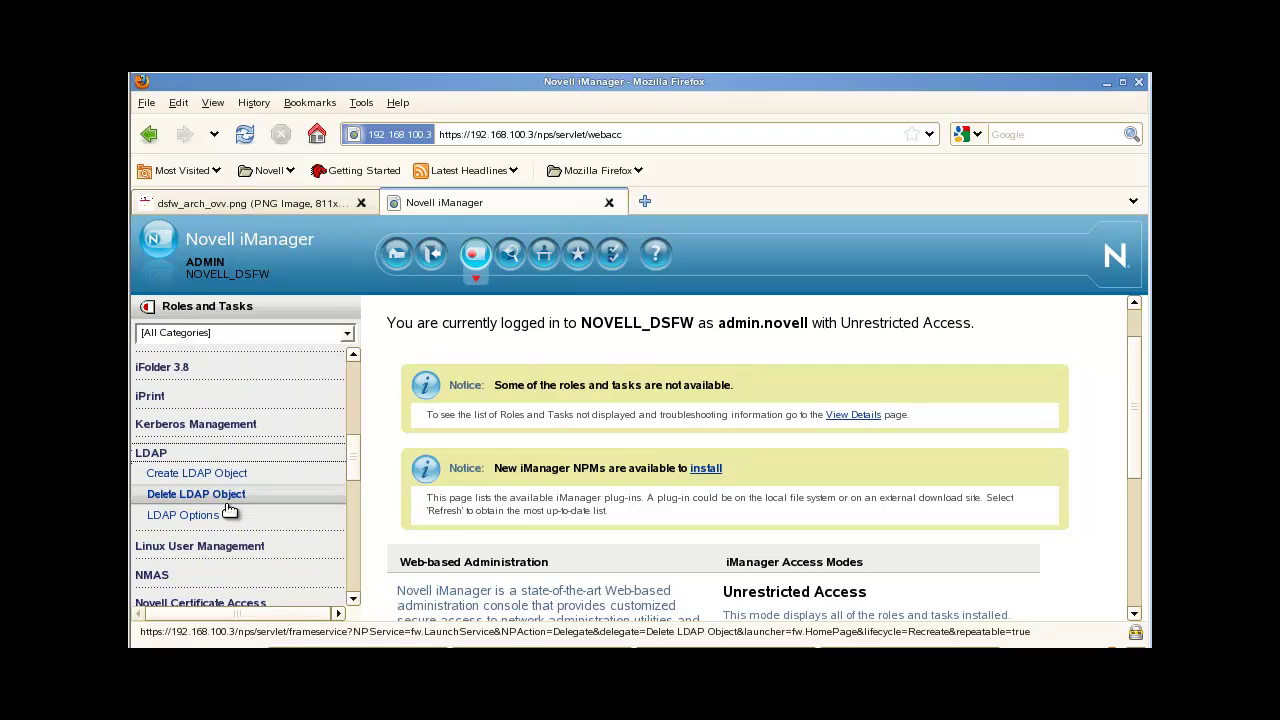
click(199, 515)
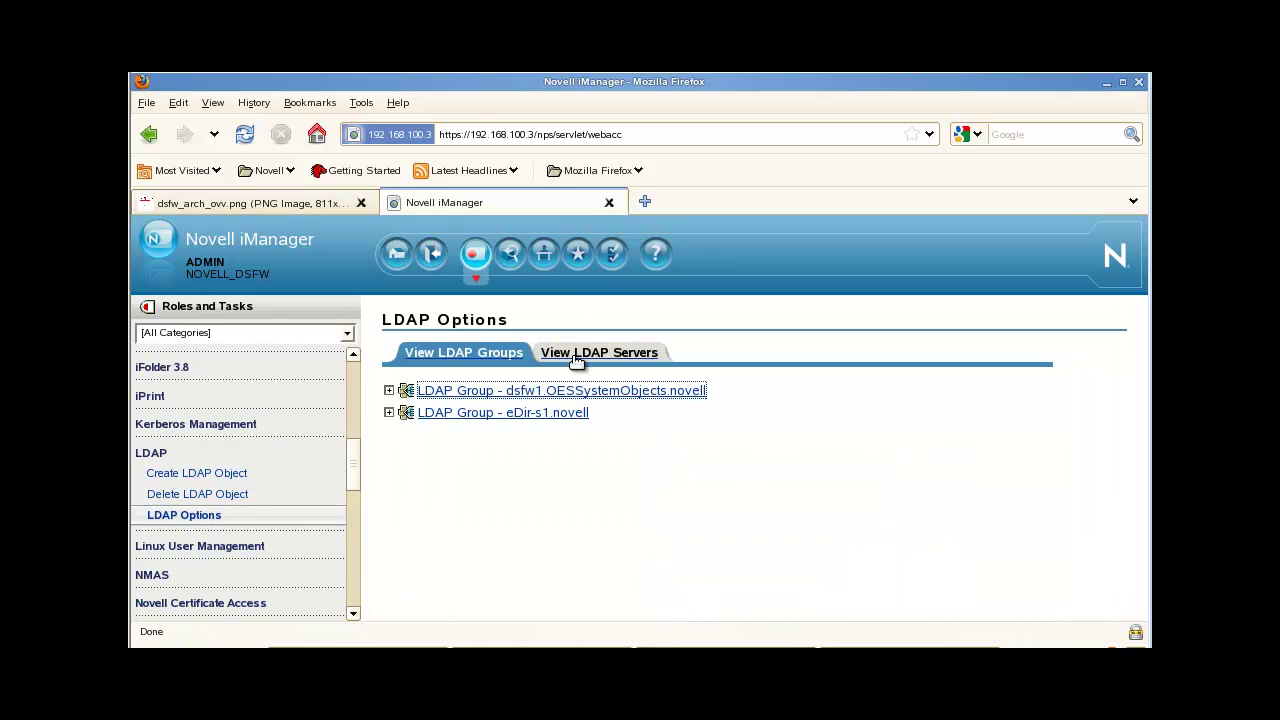
click(588, 354)
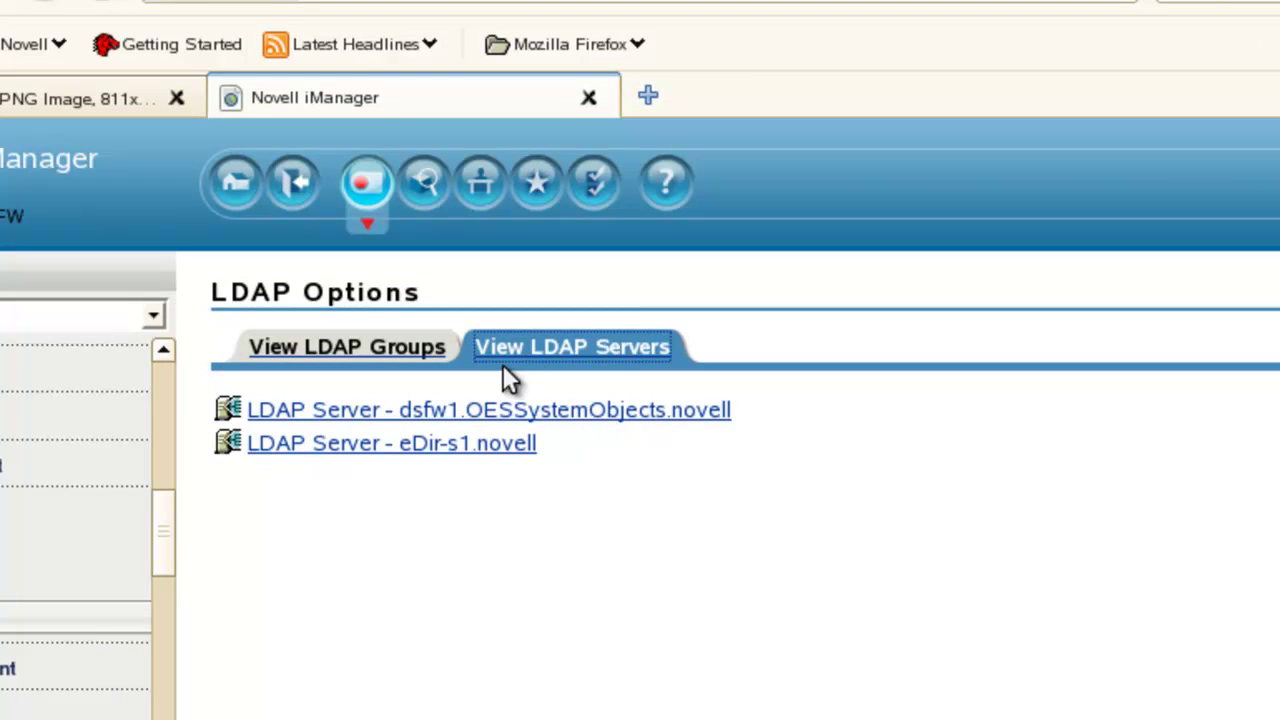
click(606, 411)
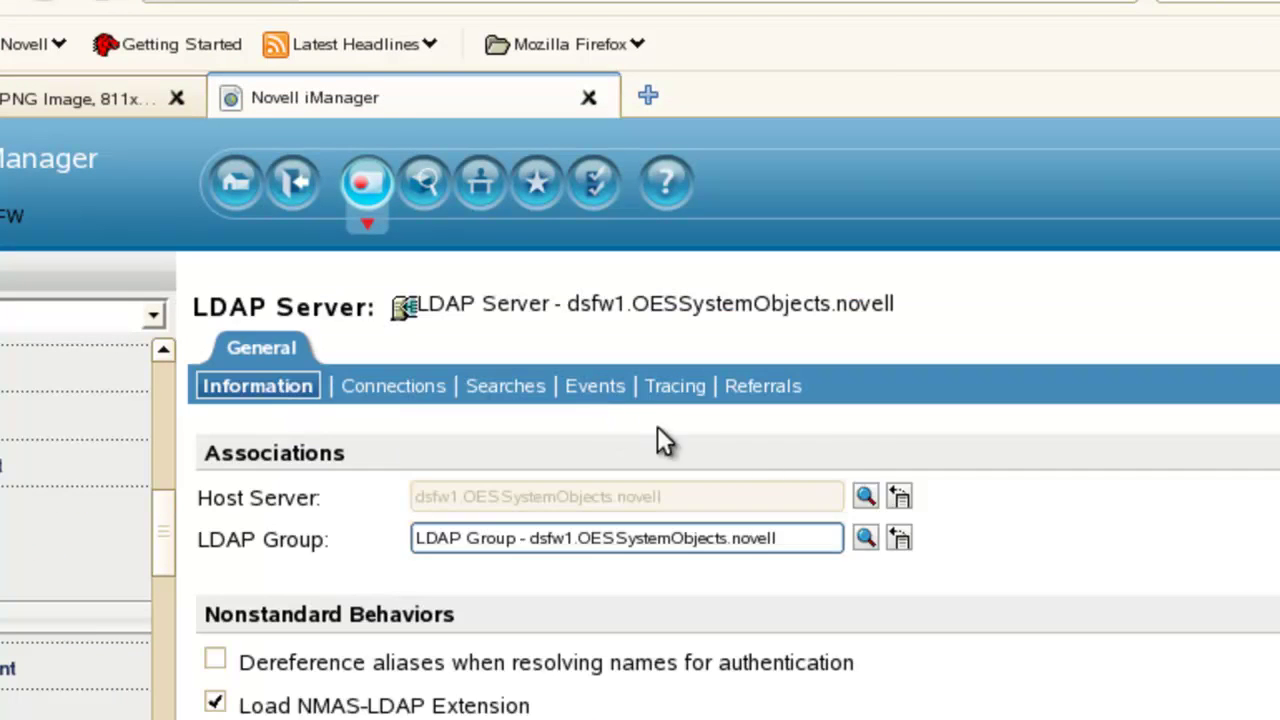
scroll(657, 426, down, 2)
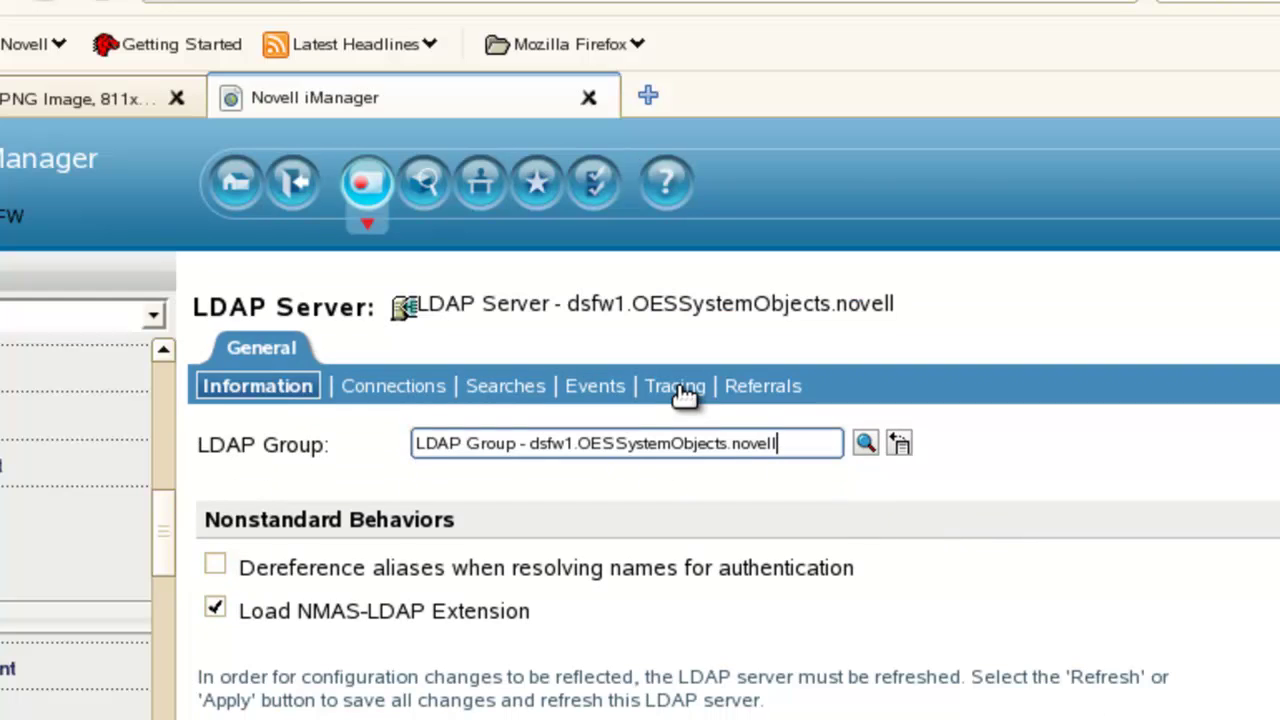
Step: Show the LDAP server's Tracing options and review the checkboxes down to Packet Dump
click(683, 394)
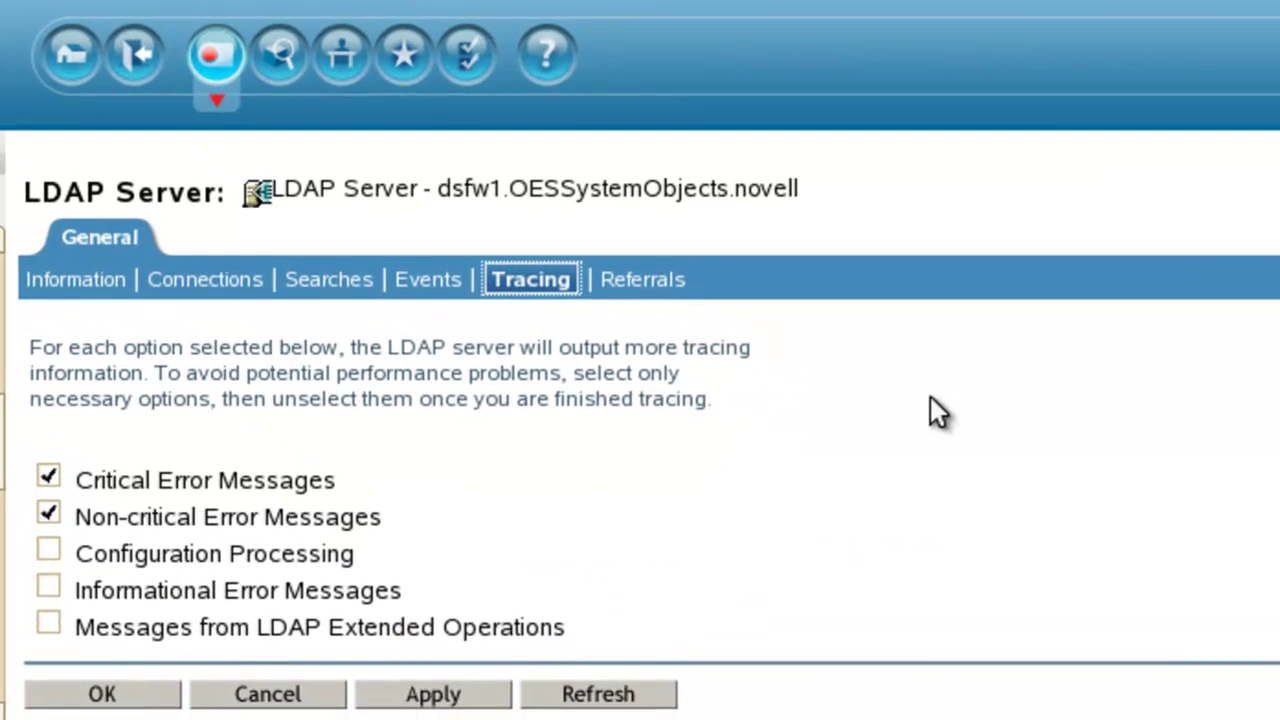
scroll(930, 398, down, 2)
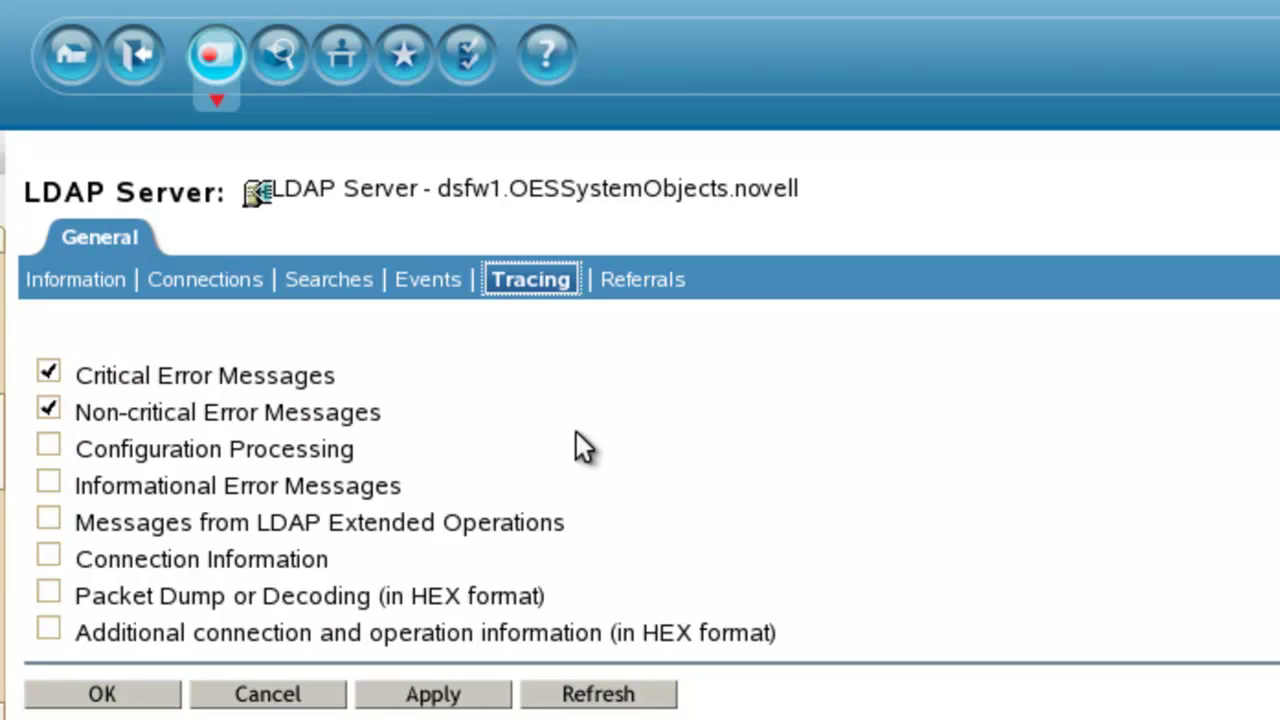
scroll(590, 440, down, 1)
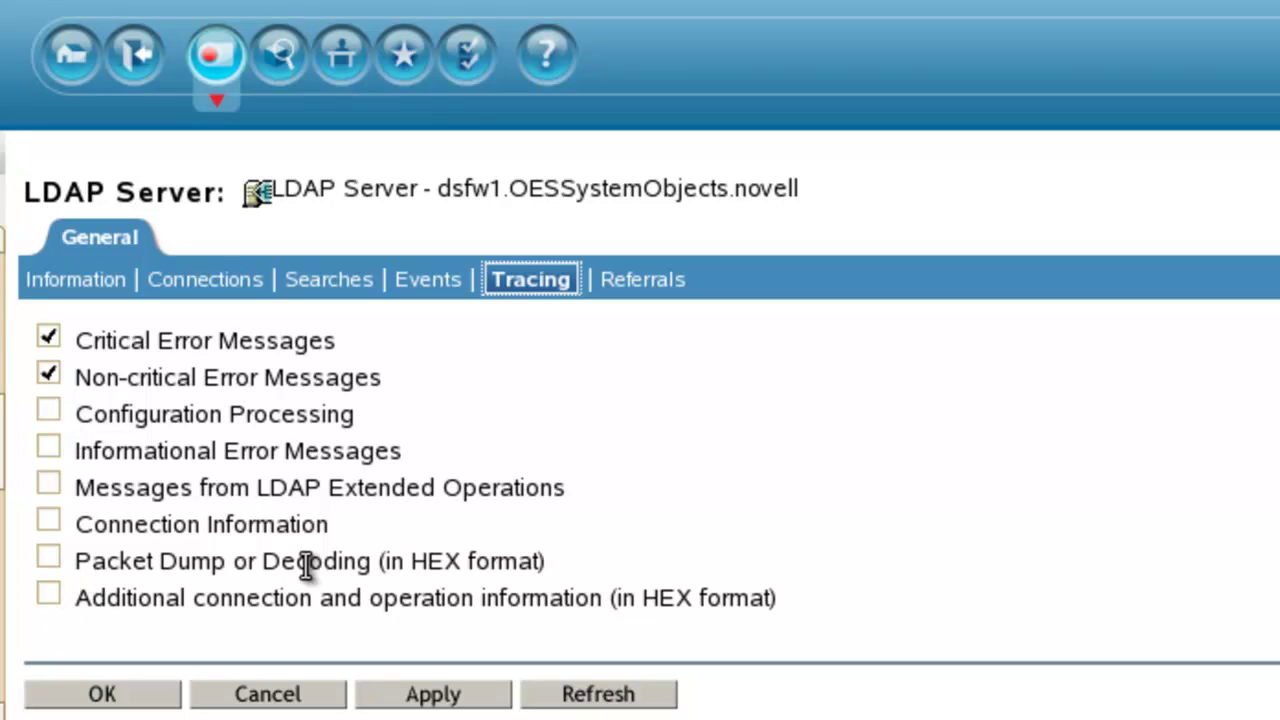
drag(548, 560, 60, 565)
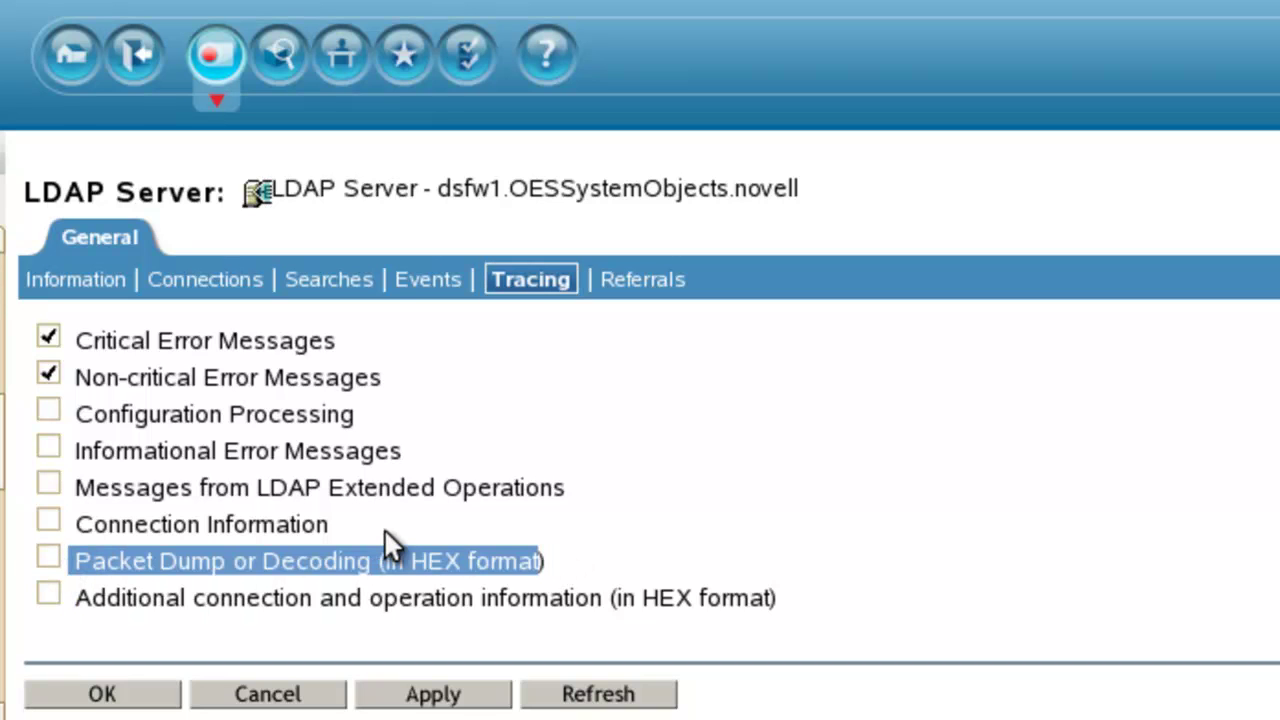
click(490, 562)
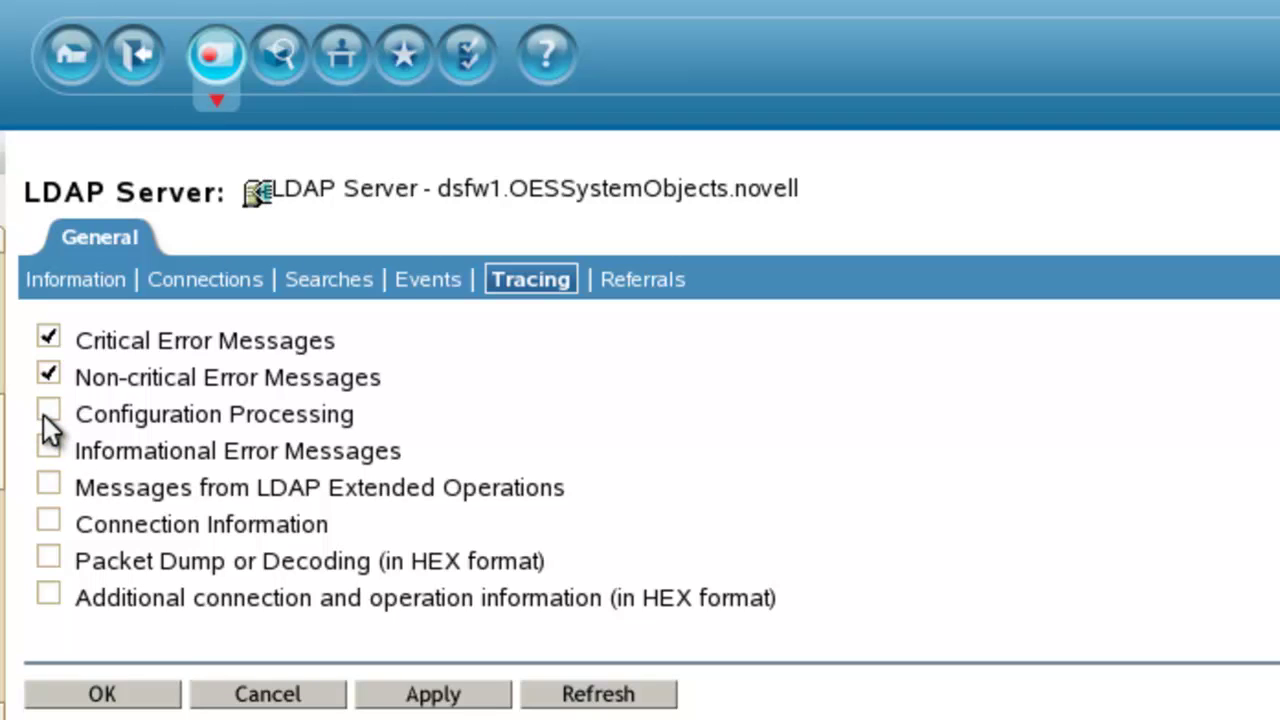
Step: Look at the server's general information, then return to the Tracing options
click(84, 286)
scroll(680, 575, down, 3)
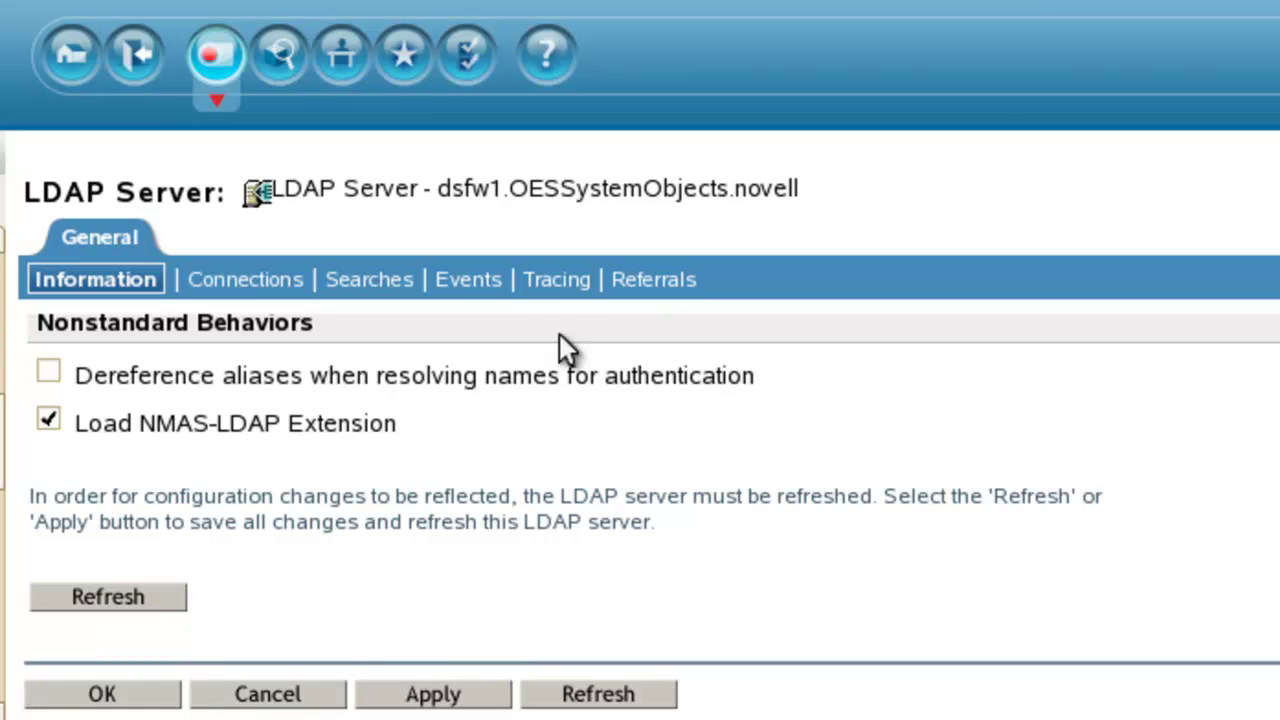
click(558, 283)
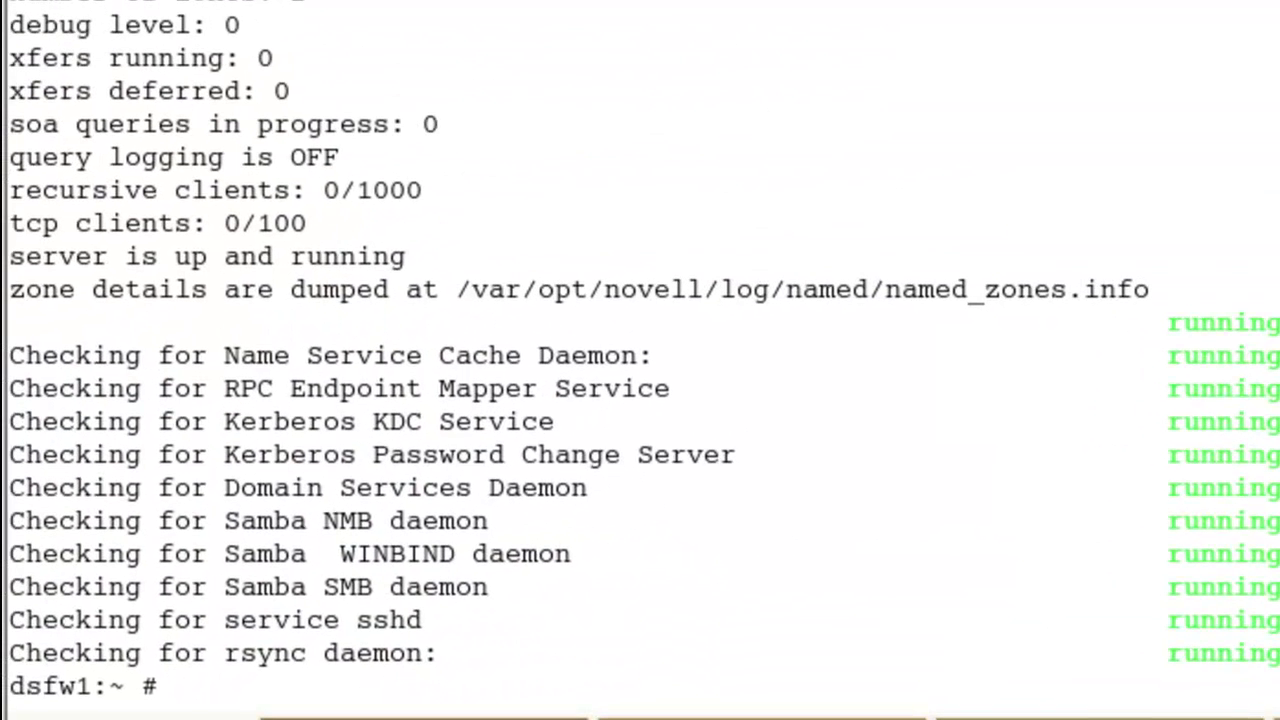
Step: Run ldapconfig get piped through grep -i "ldap screen level"
text(ldapconfig )
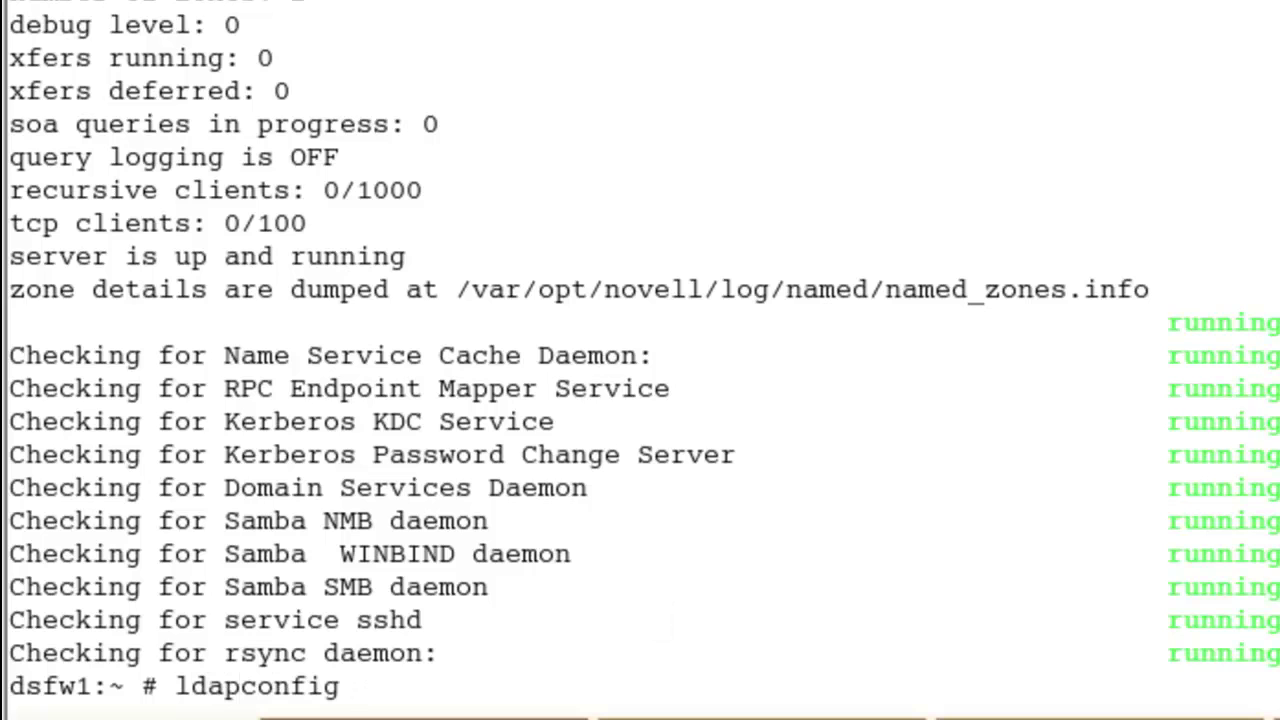
text(get)
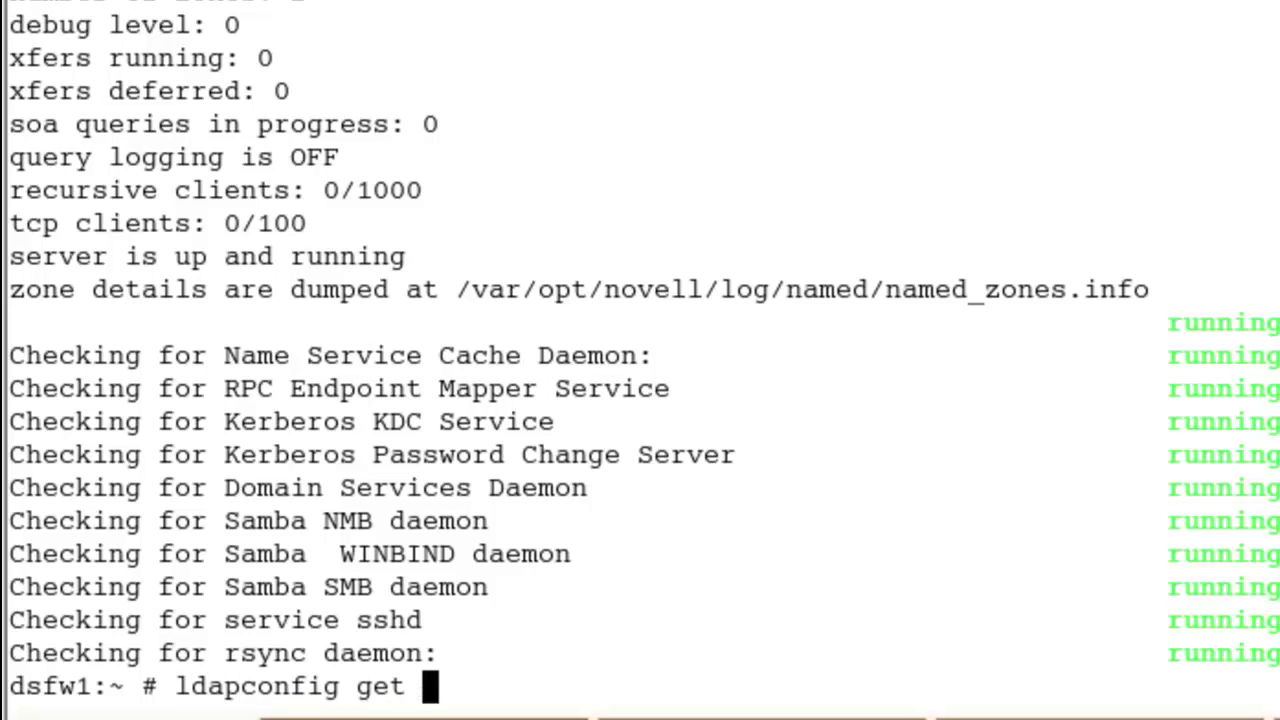
text(|grep )
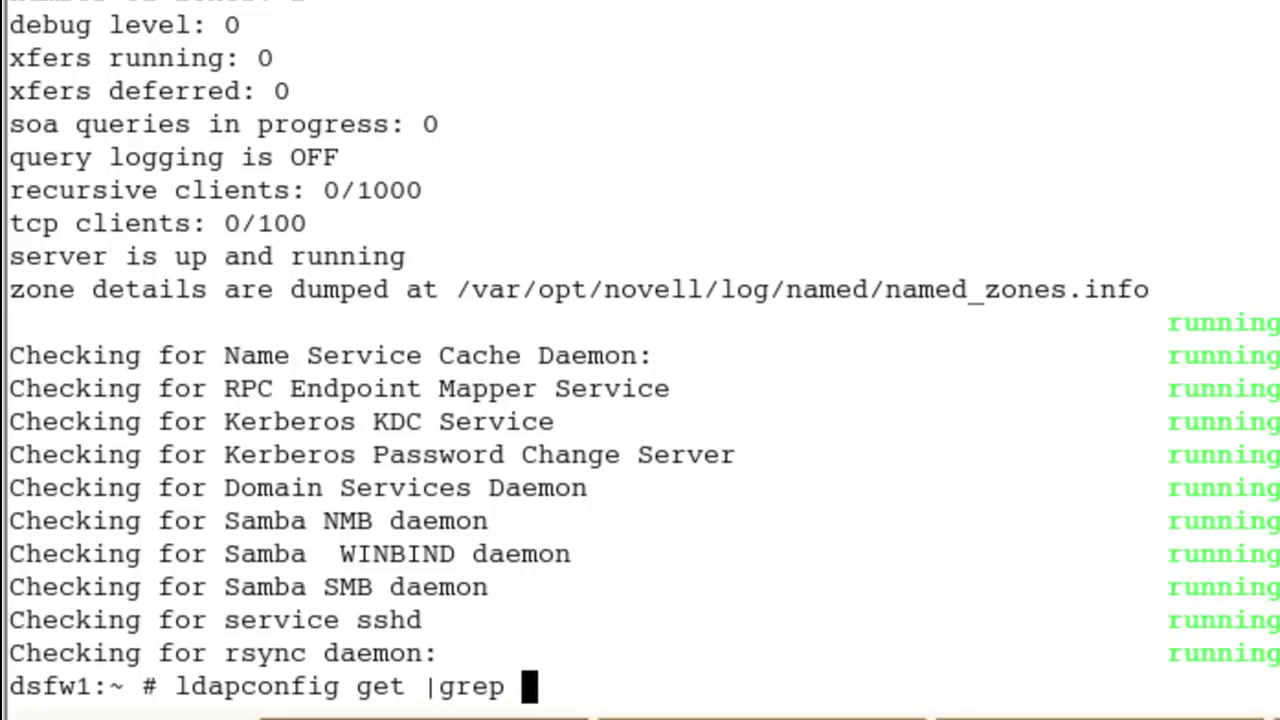
text(-i )
text("ldap s")
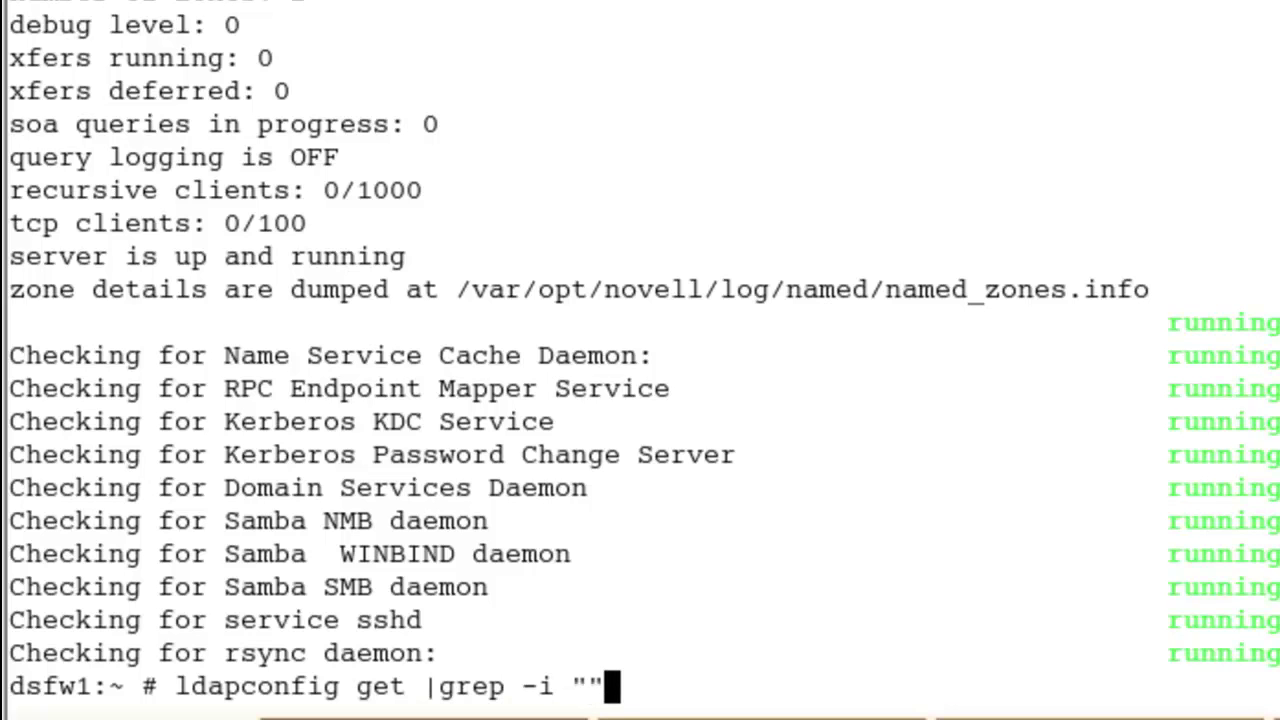
key(Left)
text(ldap s)
text(creen level)
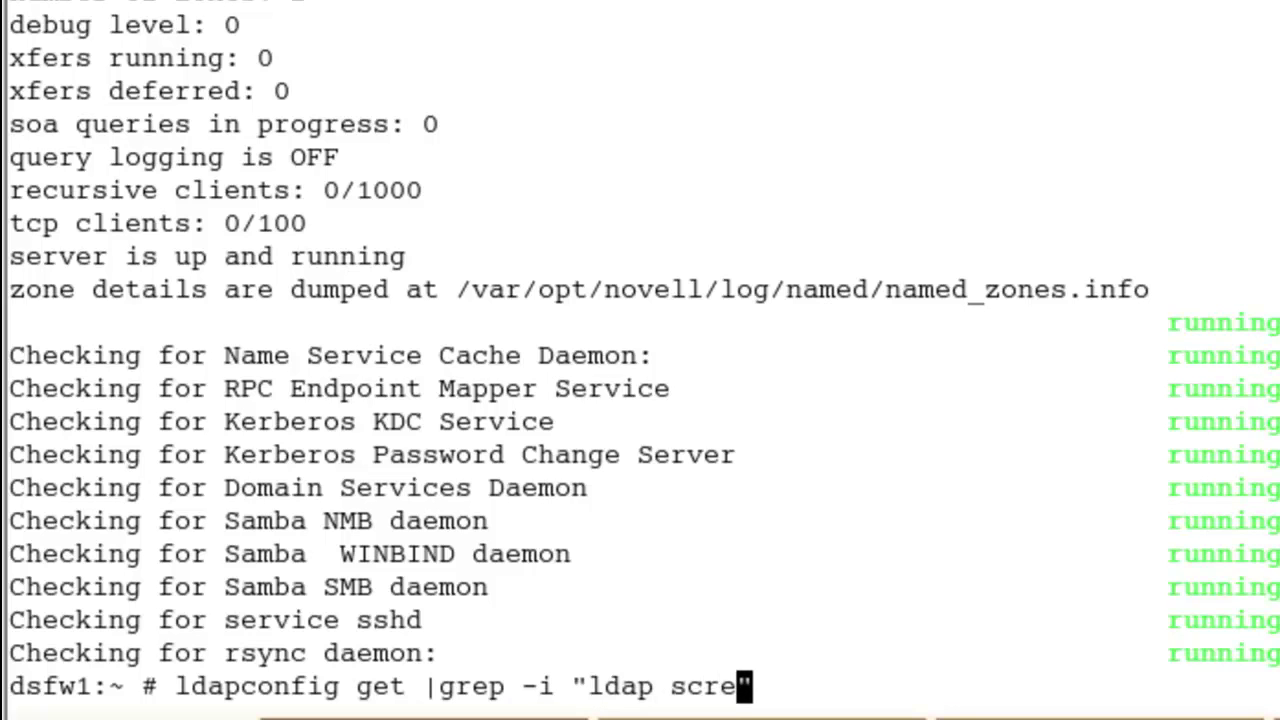
key(Return)
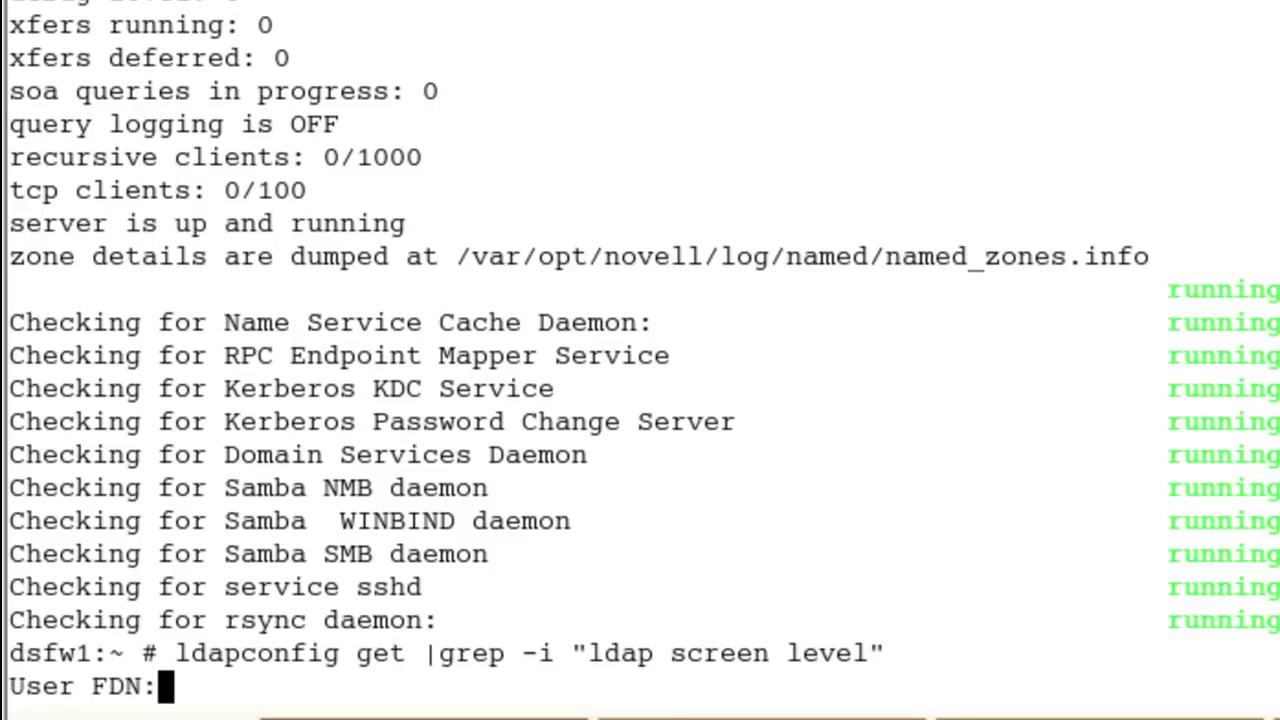
Step: Enter the admin user name at the prompt so the Error|Critical level is reported
text(admin..n)
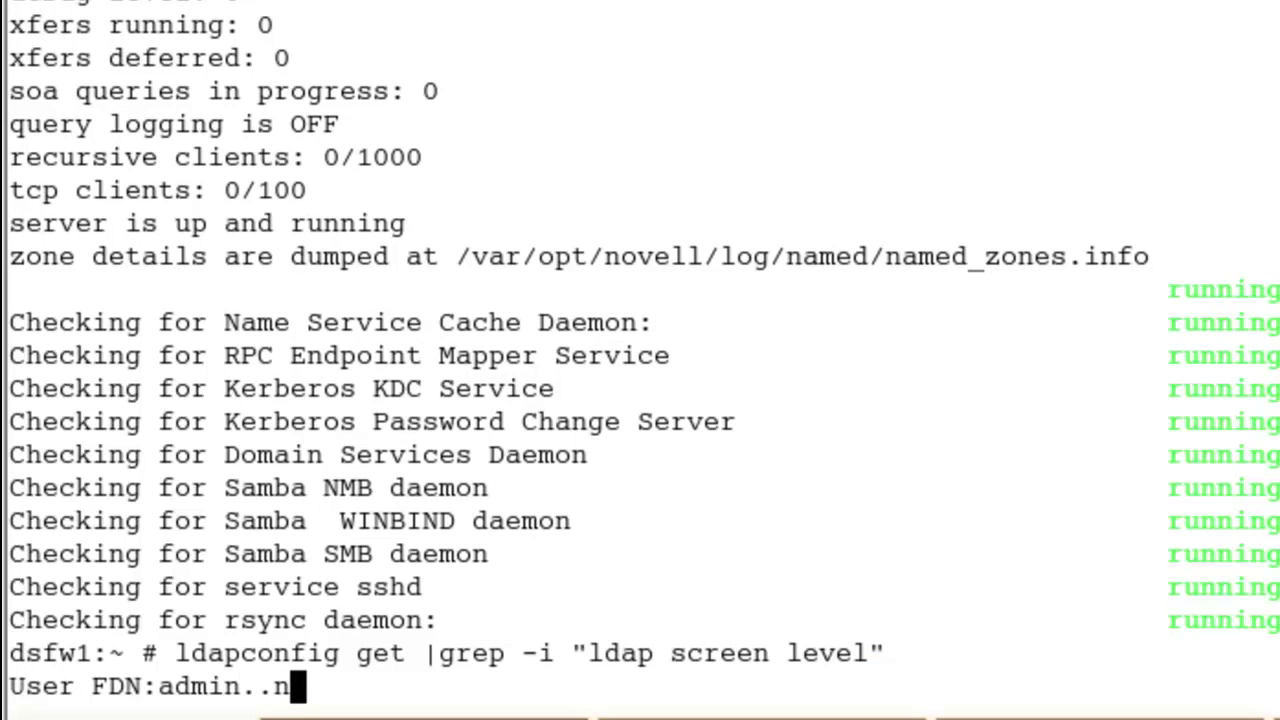
key(BackSpace)
key(BackSpace)
text(novell)
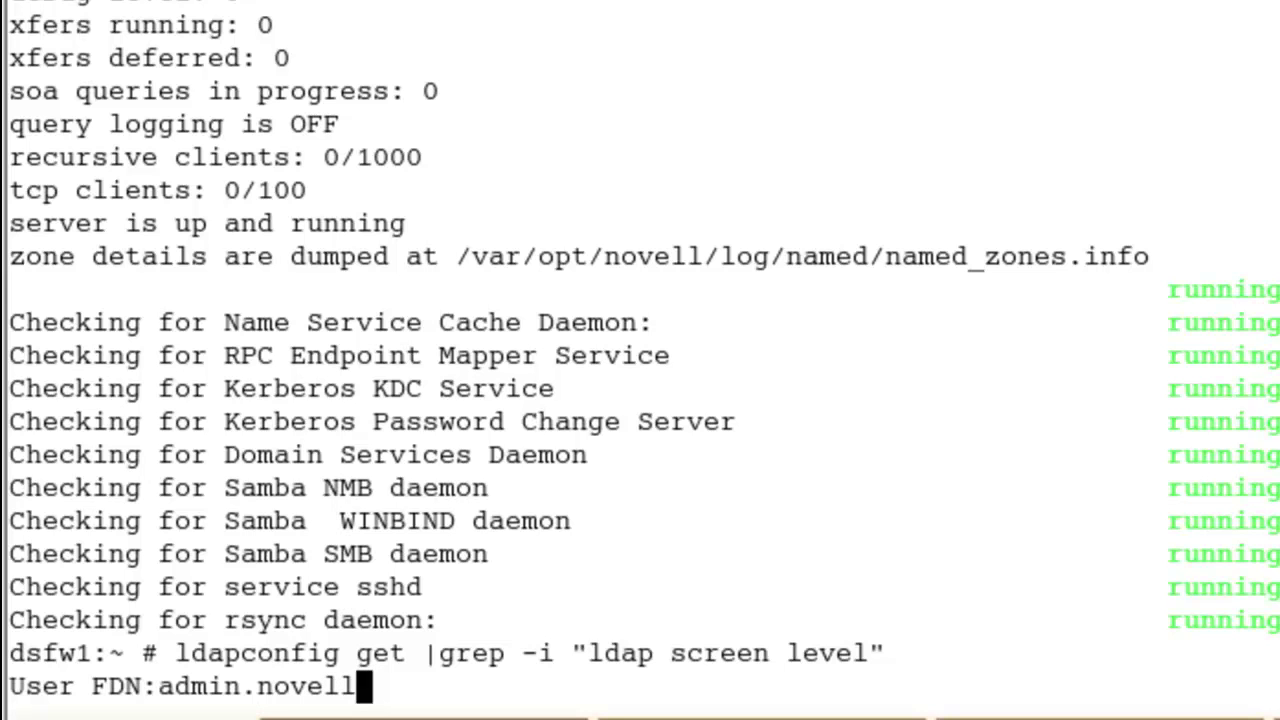
key(Return)
key(Return)
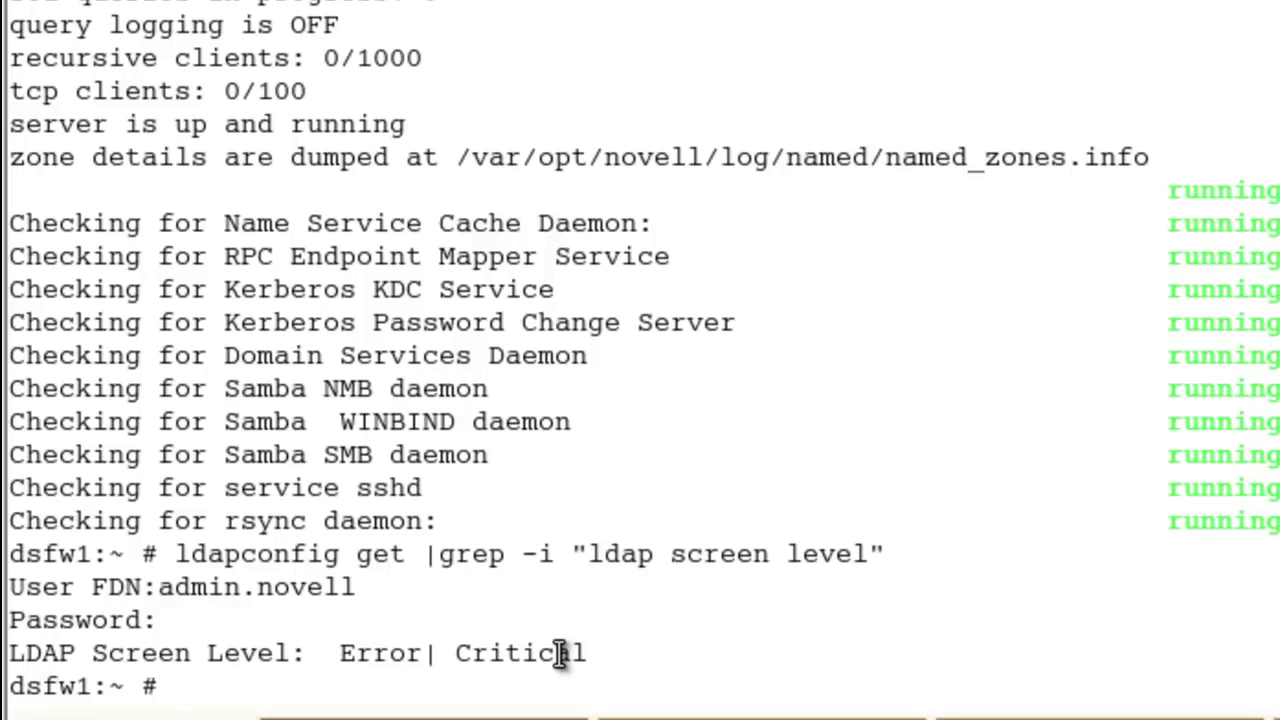
Step: Run ldapconfig -s setting screen level Operation| Connection| Config| Extensions| Error| Critical as admin
text(ldap)
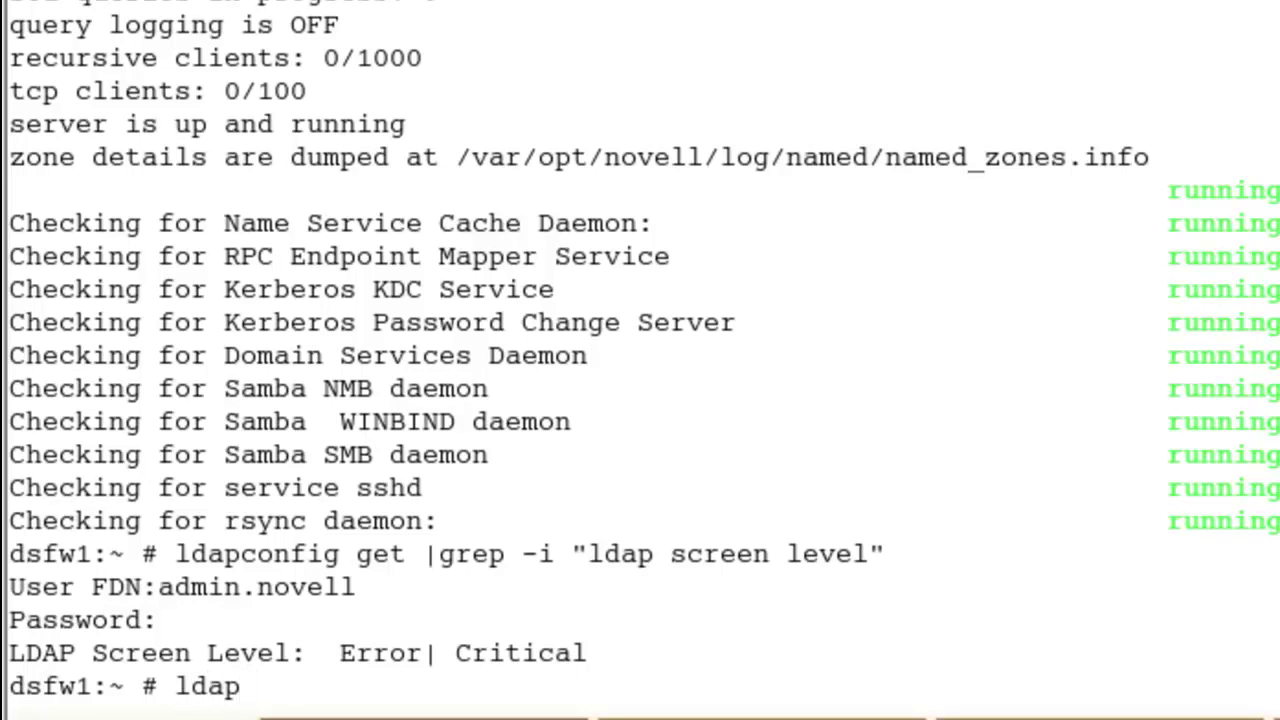
text(c)
key(Tab)
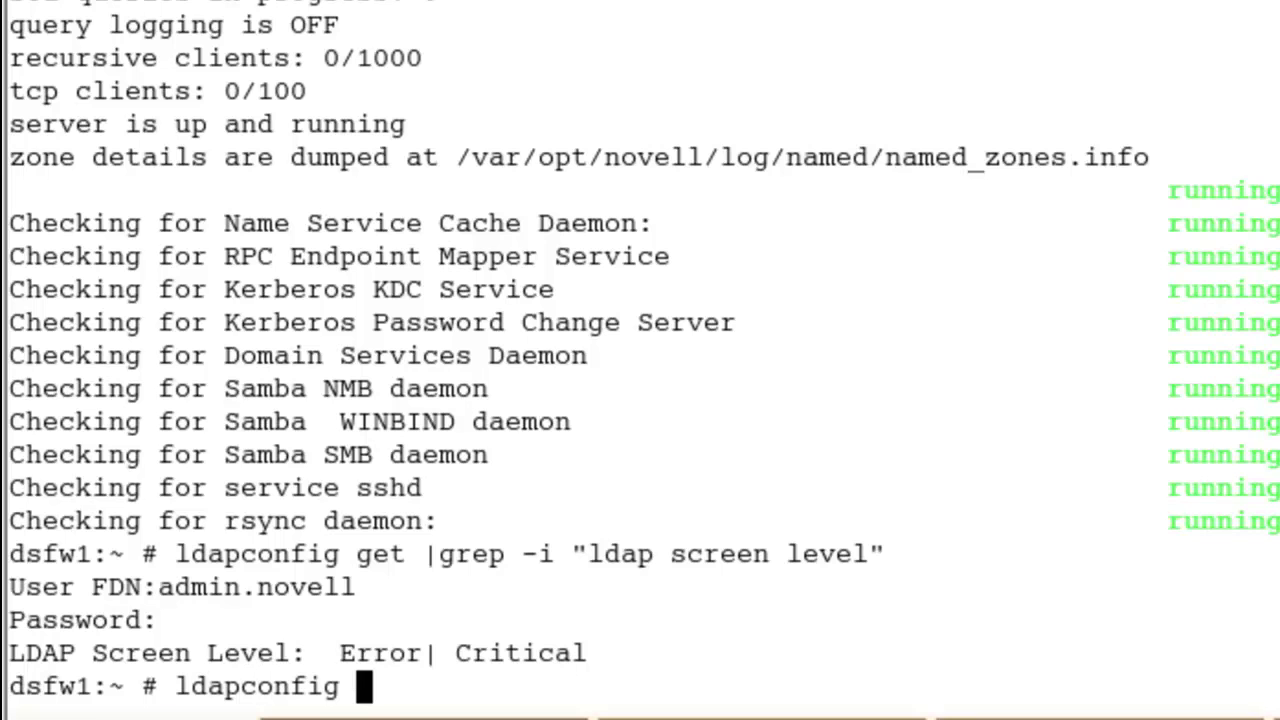
text(-s )
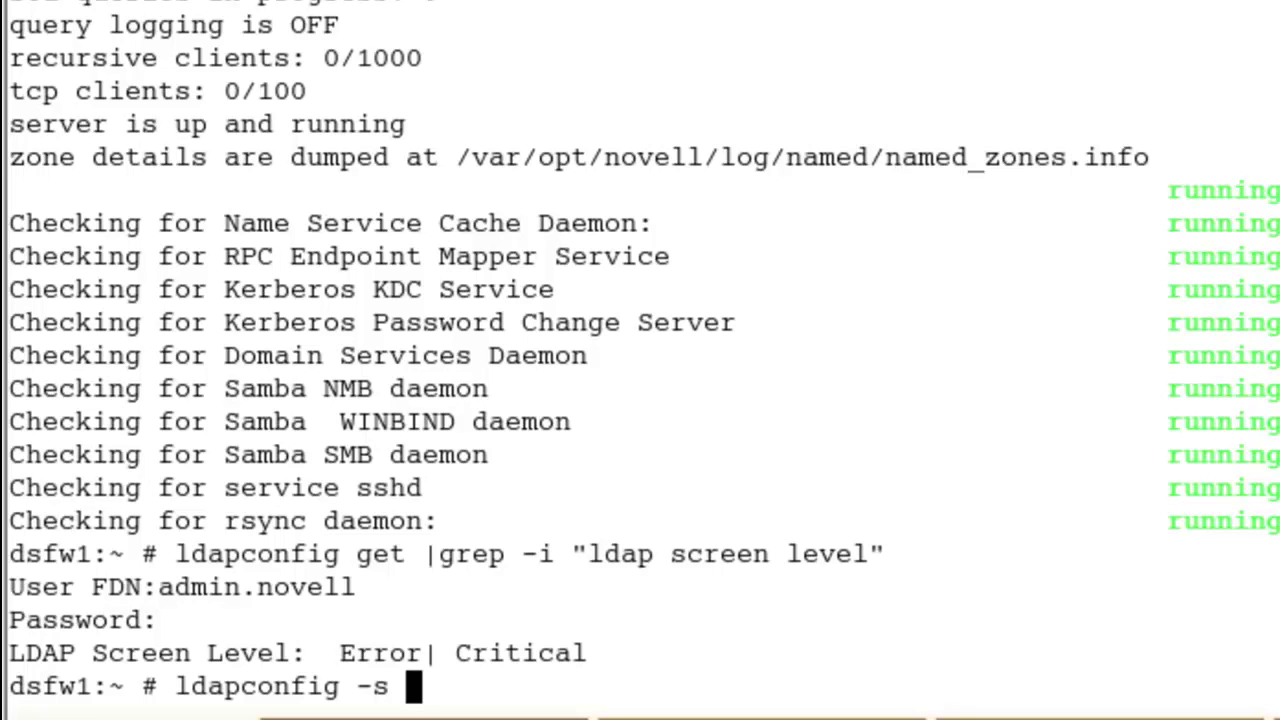
text(::)
key(BackSpace)
key(BackSpace)
text(")
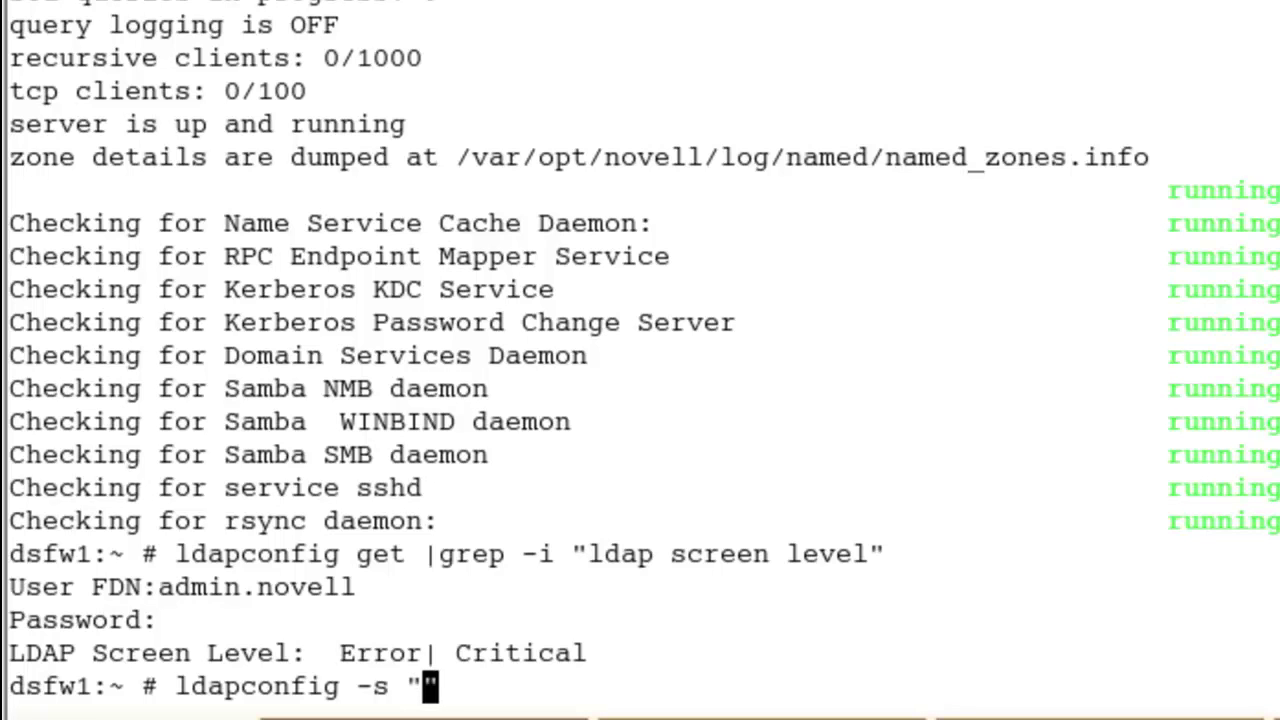
text(ldap scre)
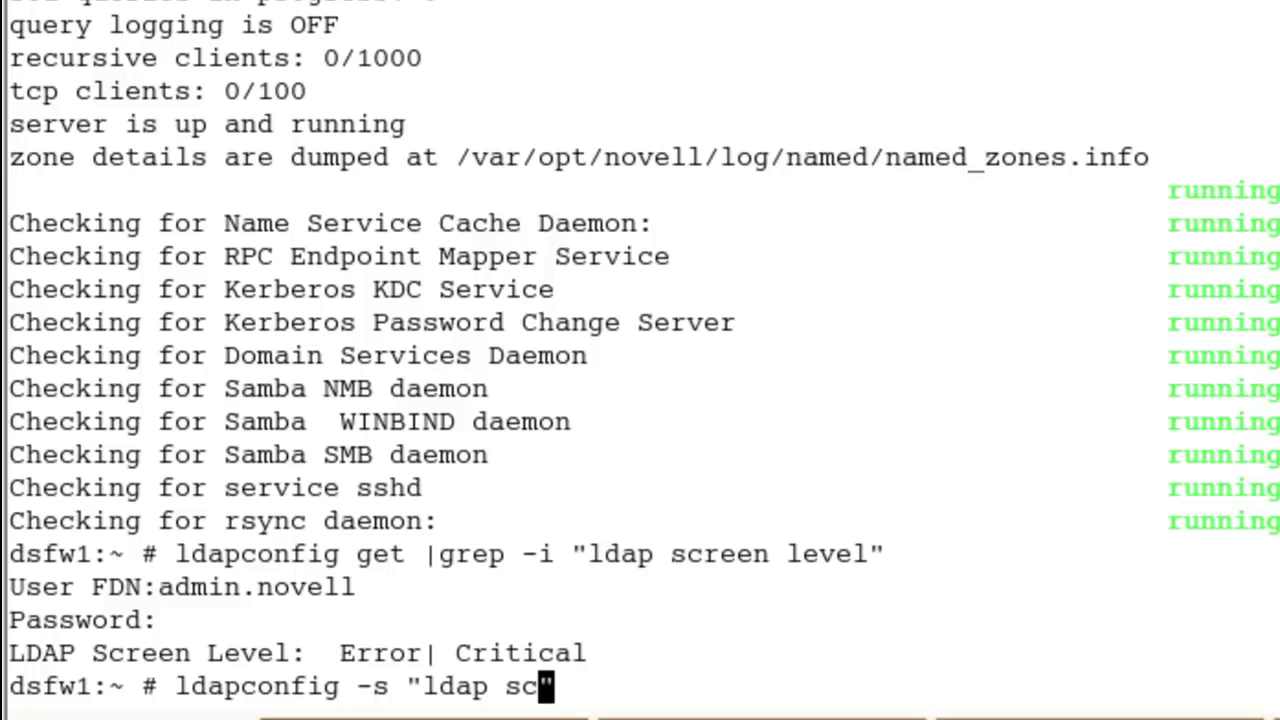
text(en leve)
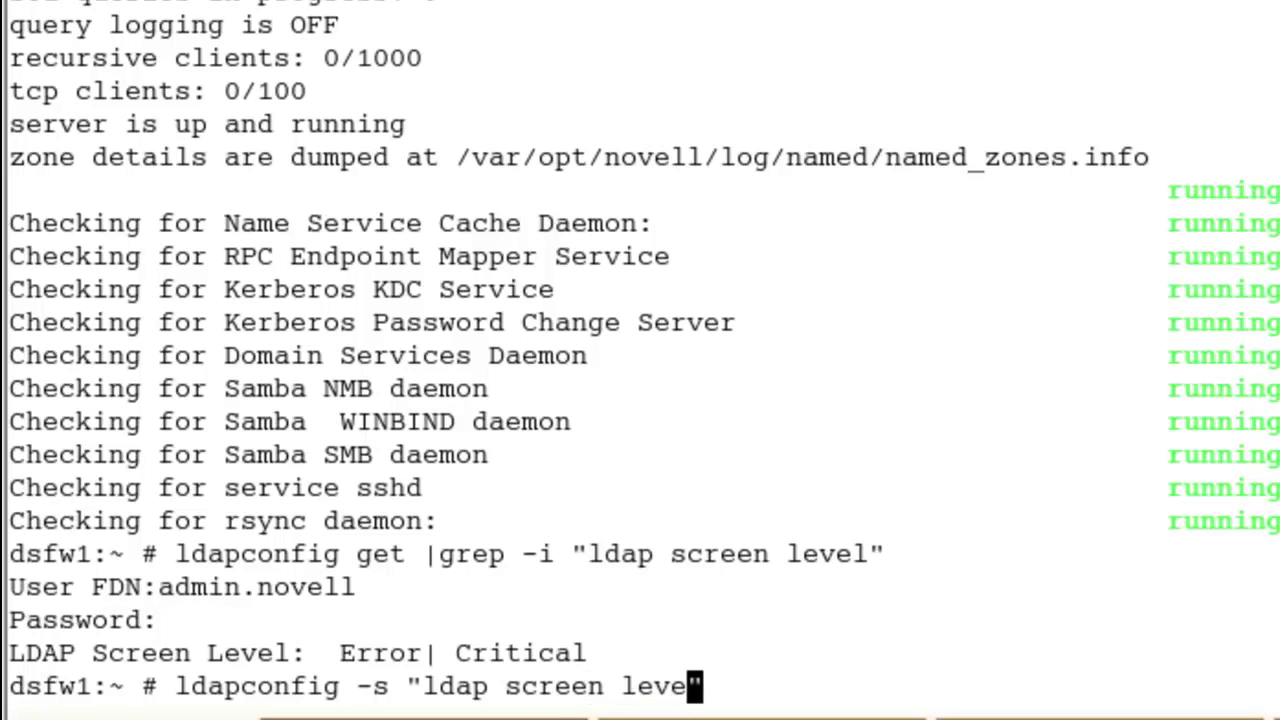
text(=)
key(shift+Insert)
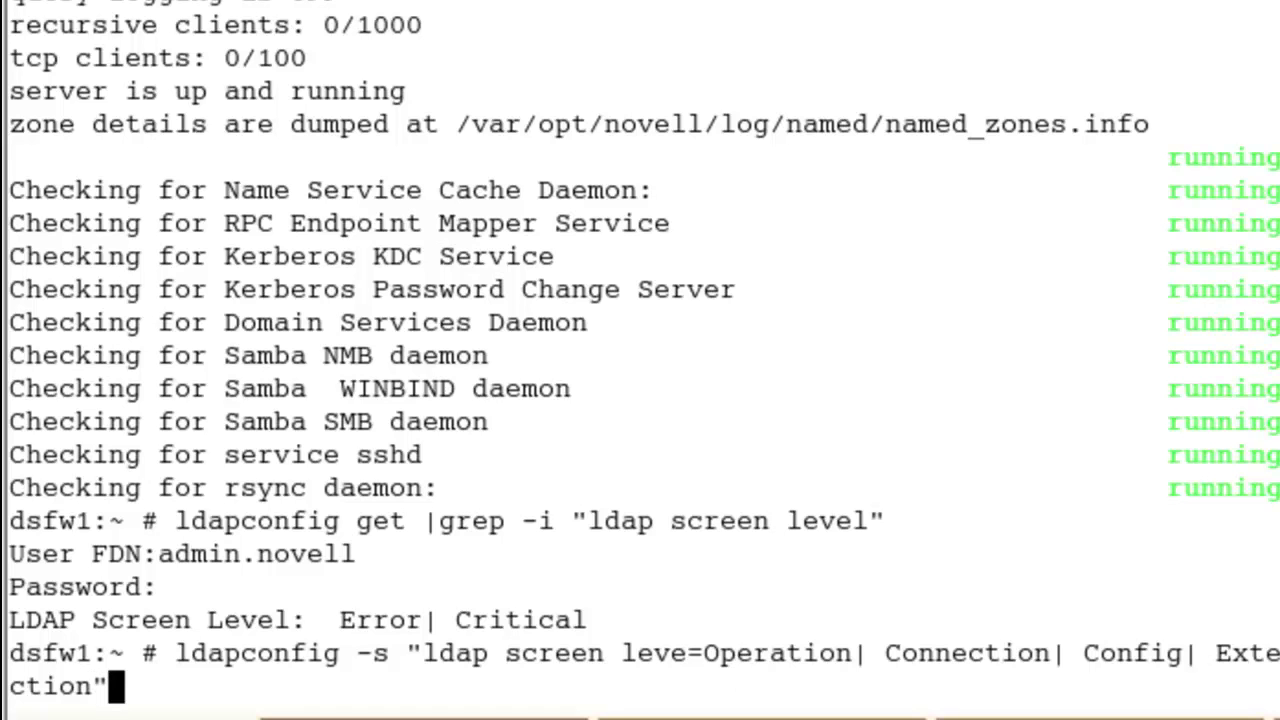
text(-a)
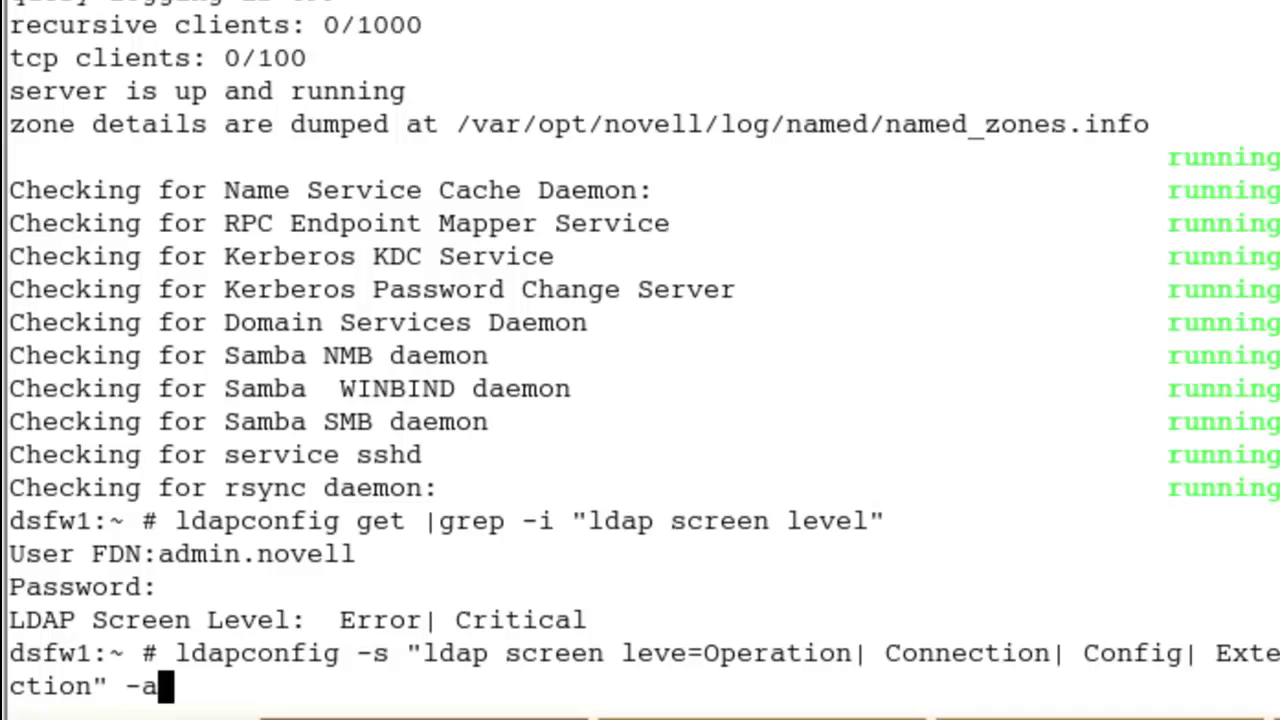
text( admin.novell)
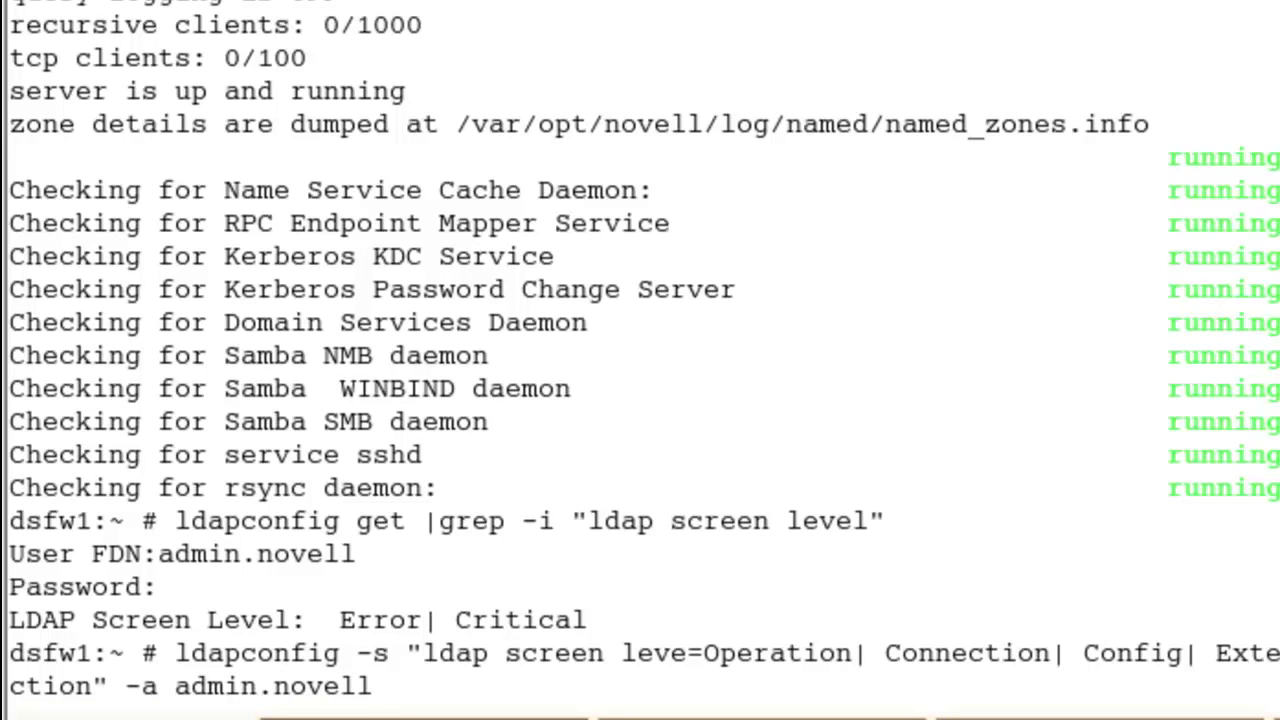
key(Return)
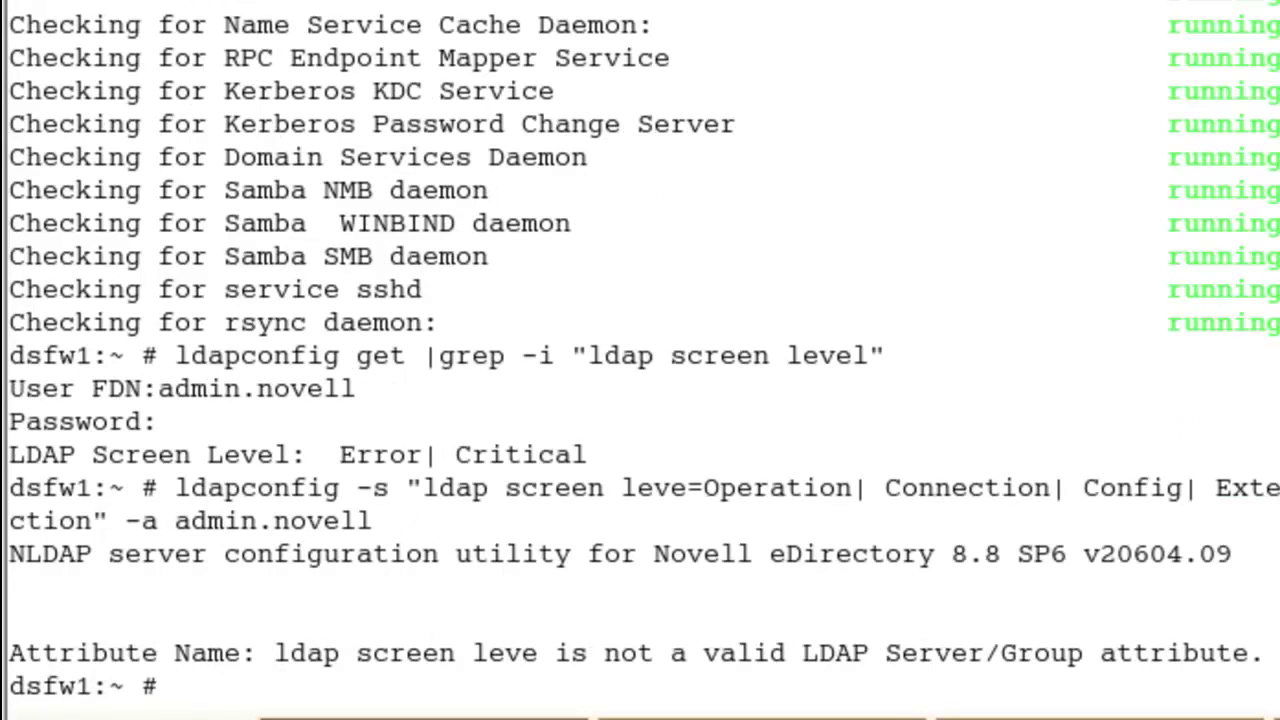
Step: Correct the misspelled 'leve' attribute, rerun the command and enter the admin password
key(Up)
key(Left)
key(Left)
key(Left)
key(Left)
key(Left)
key(Left)
key(Left)
key(Left)
key(Left)
key(Left)
key(Left)
key(Left)
key(Left)
key(Left)
key(Left)
key(Left)
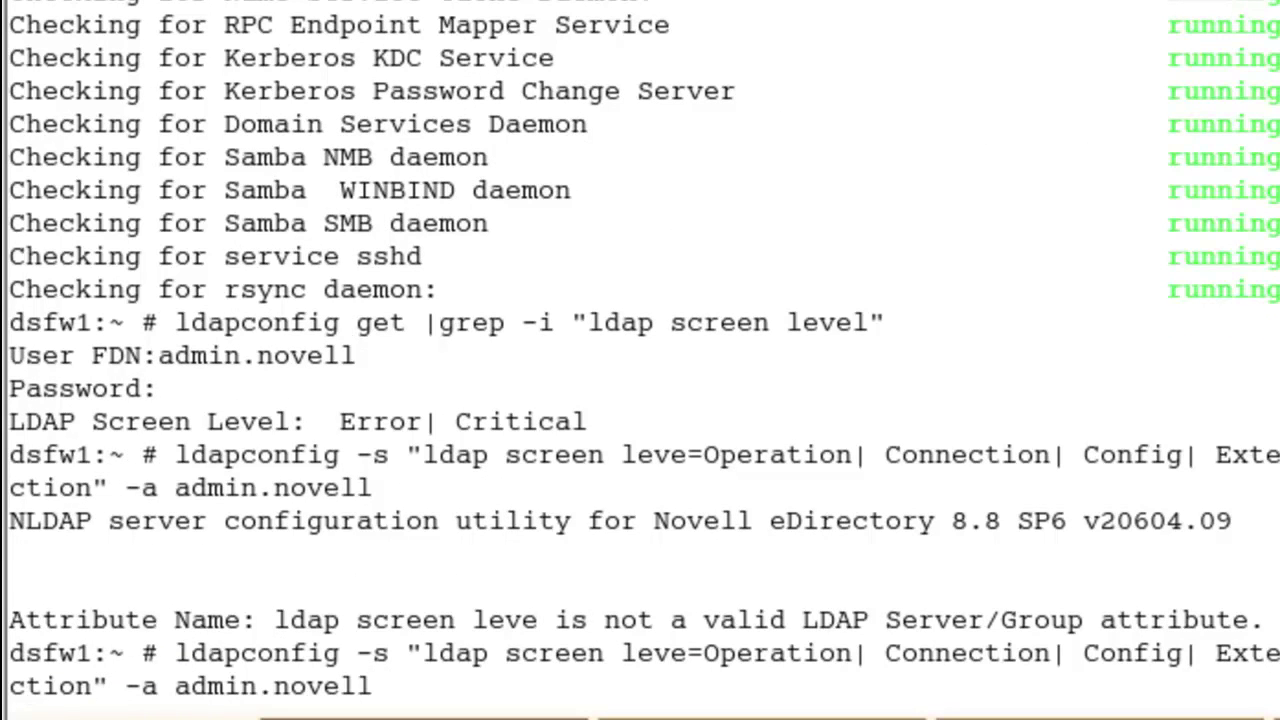
key(Left)
key(Left)
key(Left)
key(Left)
key(Left)
key(Left)
key(Left)
key(Left)
key(Left)
key(Left)
key(Left)
key(Left)
key(Left)
key(Left)
key(Left)
key(Left)
key(Left)
key(Left)
key(Left)
key(Left)
key(Right)
text(l)
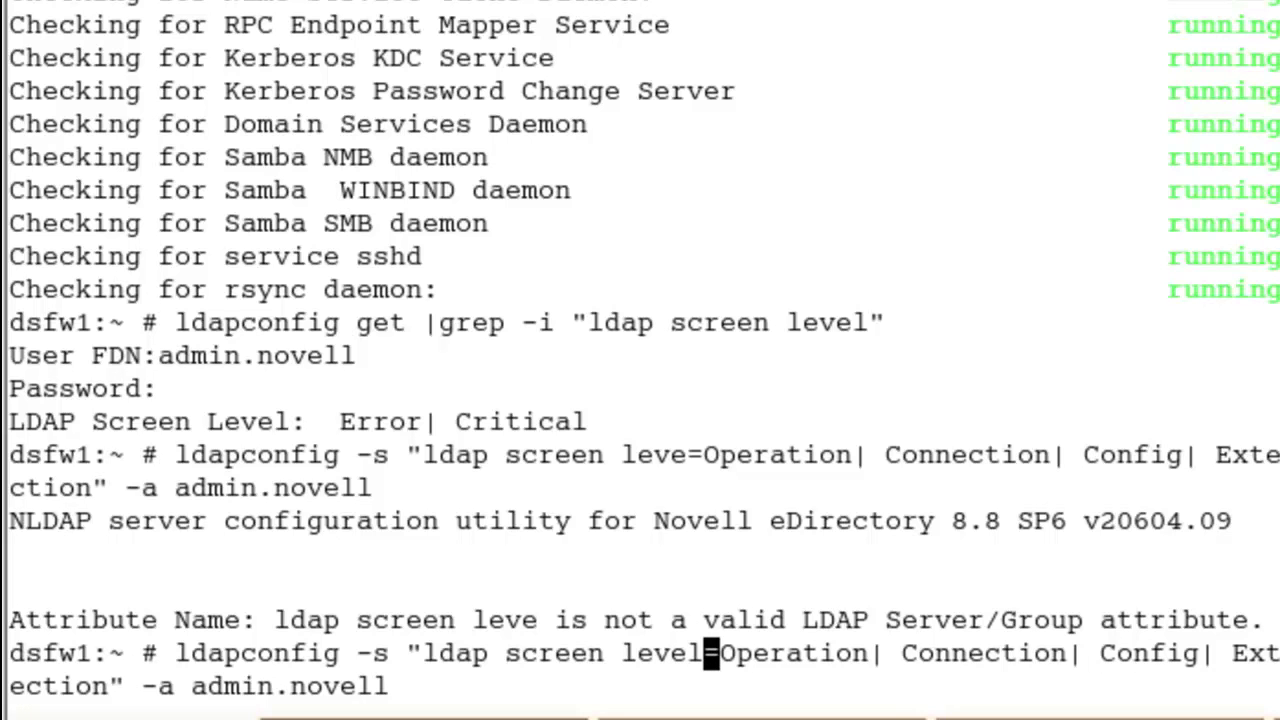
key(BackSpace)
key(Return)
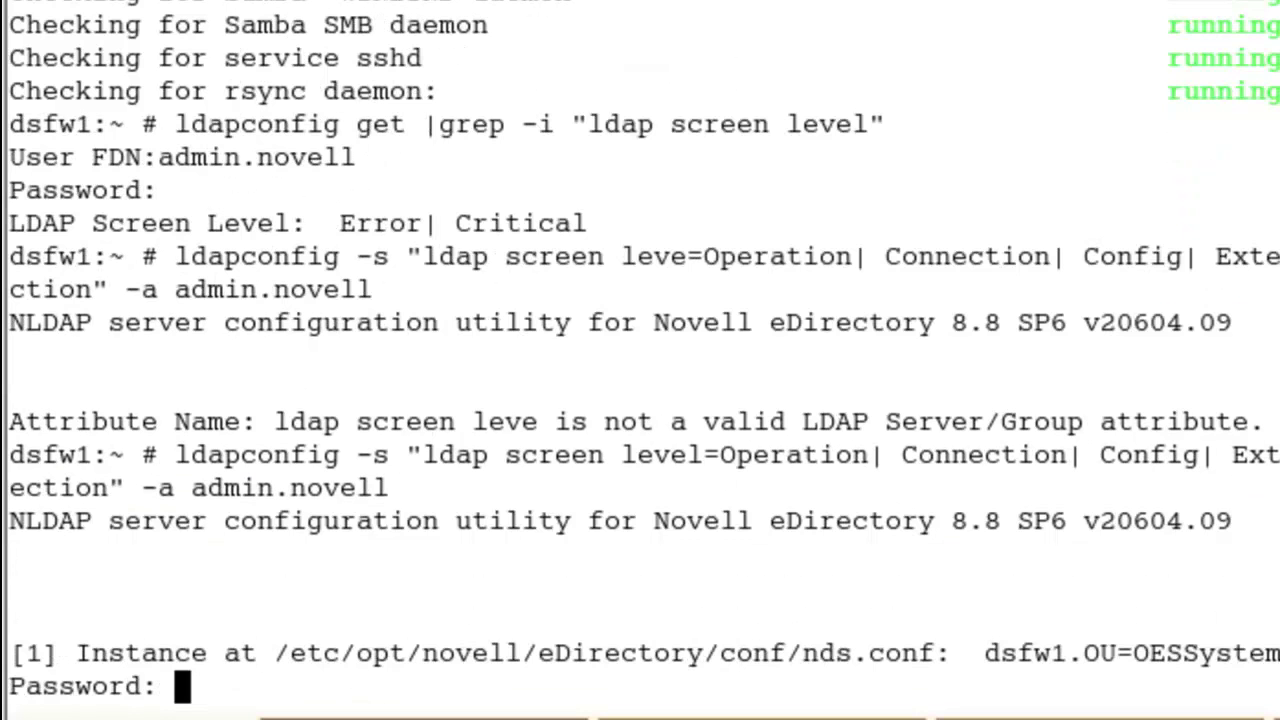
key(Return)
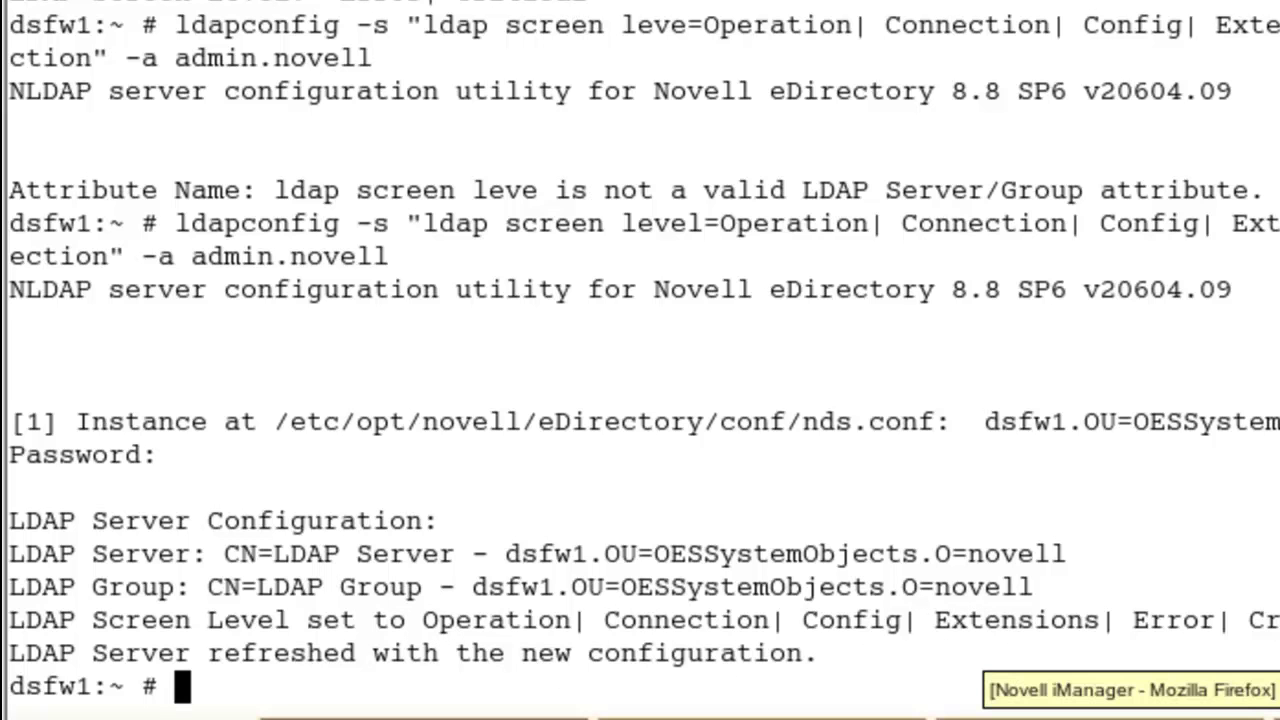
Step: Refresh iManager's LDAP Server Tracing page and confirm the reload
click(1130, 712)
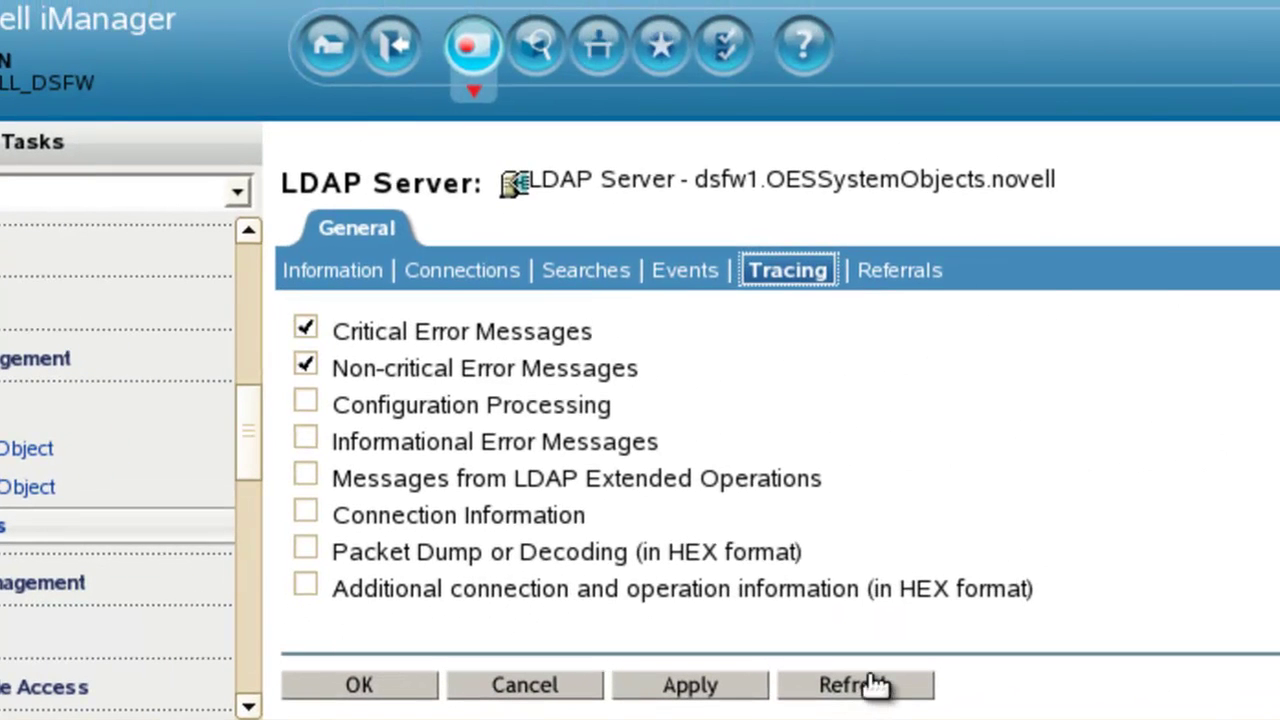
click(872, 684)
click(1077, 319)
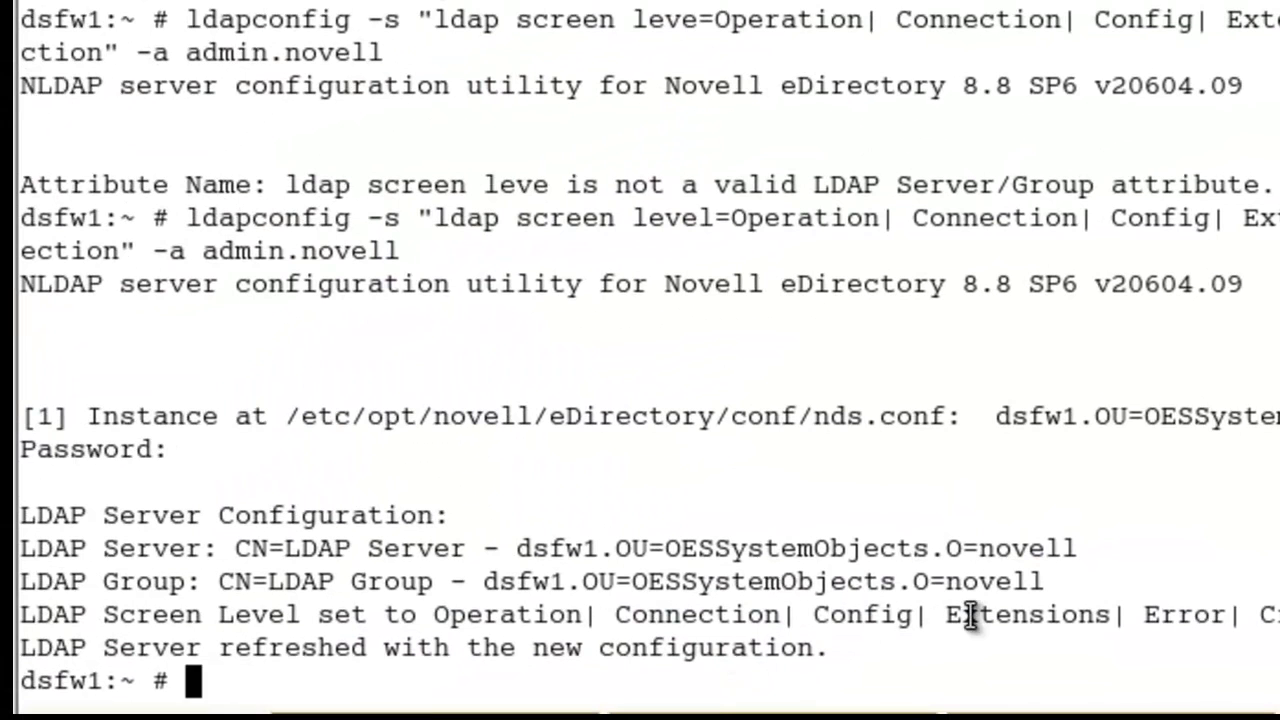
Step: Rerun ldapconfig with the screen level list replaced by 'all' and enter the admin password
key(Up)
key(Left)
key(Left)
key(Left)
key(Left)
key(Left)
key(Left)
key(Left)
key(Left)
key(Left)
key(Left)
key(Left)
key(Left)
key(Left)
key(Left)
key(Left)
key(Left)
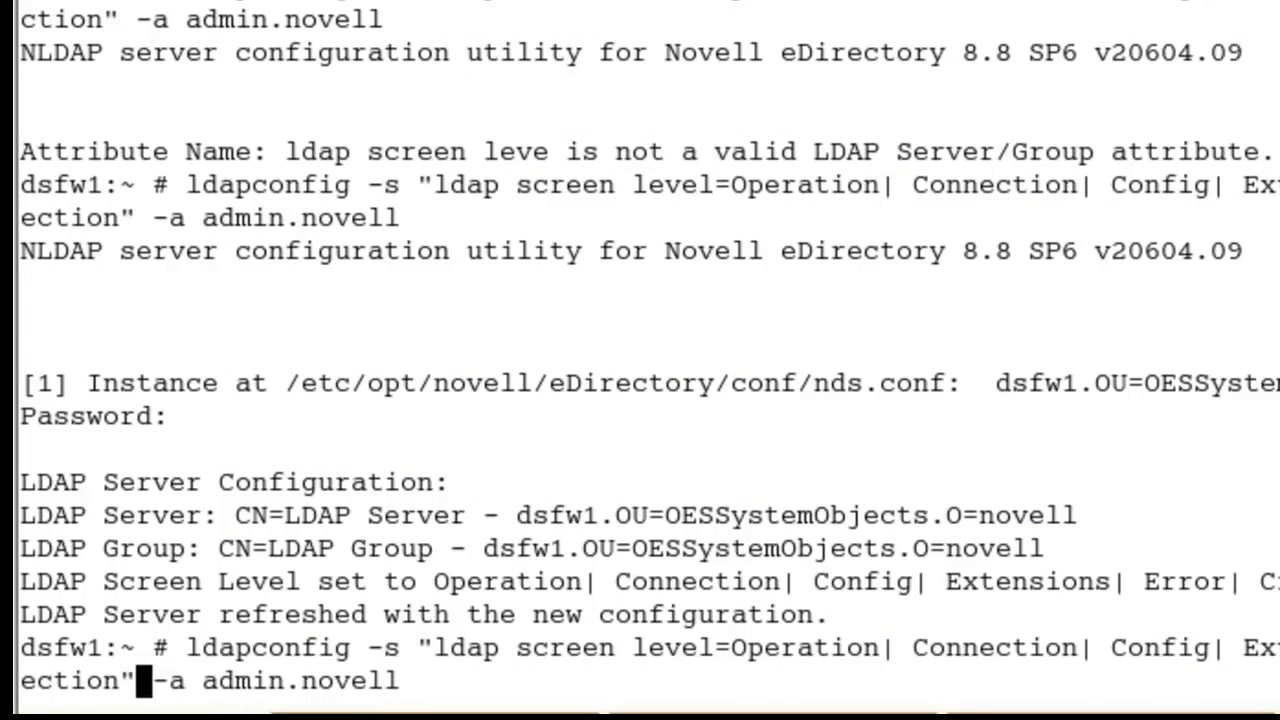
key(BackSpace)
key(BackSpace)
key(BackSpace)
key(BackSpace)
key(BackSpace)
key(BackSpace)
key(BackSpace)
key(BackSpace)
key(BackSpace)
key(BackSpace)
key(BackSpace)
key(BackSpace)
key(BackSpace)
key(BackSpace)
key(BackSpace)
key(BackSpace)
key(BackSpace)
key(BackSpace)
key(BackSpace)
key(BackSpace)
key(BackSpace)
key(BackSpace)
key(BackSpace)
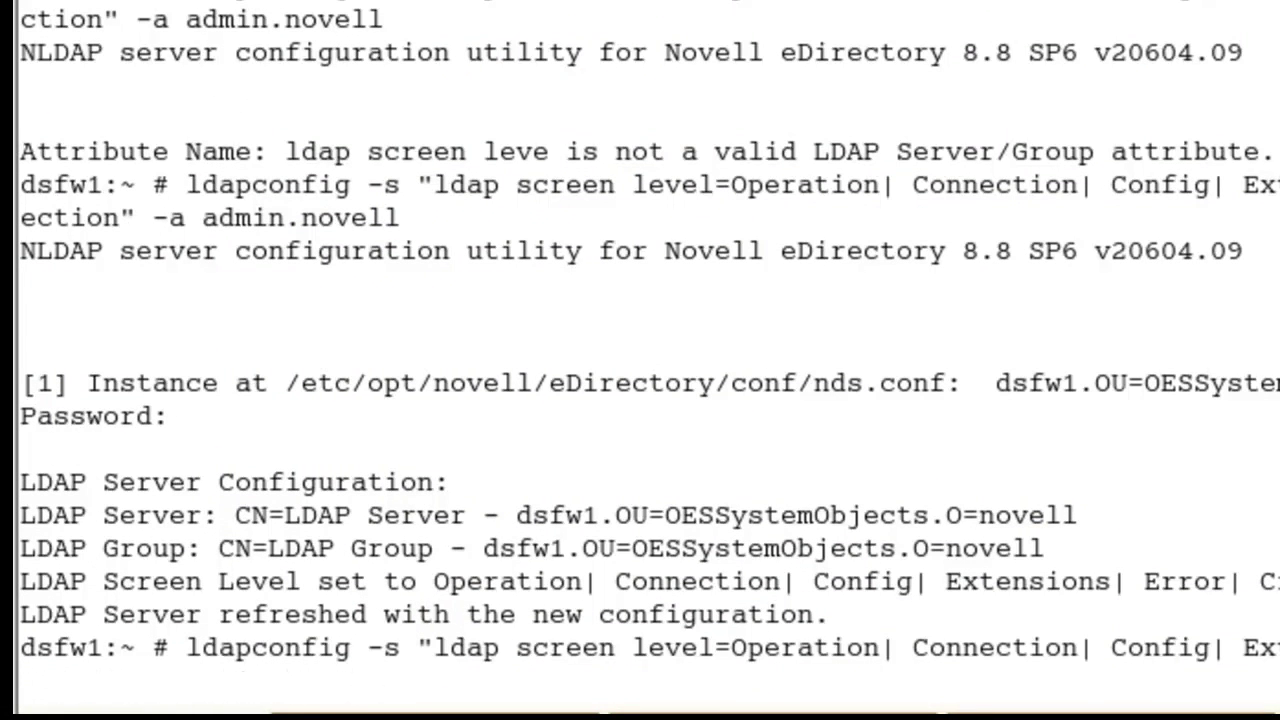
key(BackSpace)
key(BackSpace)
key(BackSpace)
key(BackSpace)
key(BackSpace)
key(BackSpace)
key(BackSpace)
key(BackSpace)
key(BackSpace)
key(BackSpace)
key(BackSpace)
key(BackSpace)
key(BackSpace)
key(BackSpace)
key(BackSpace)
key(BackSpace)
key(BackSpace)
key(BackSpace)
key(BackSpace)
key(BackSpace)
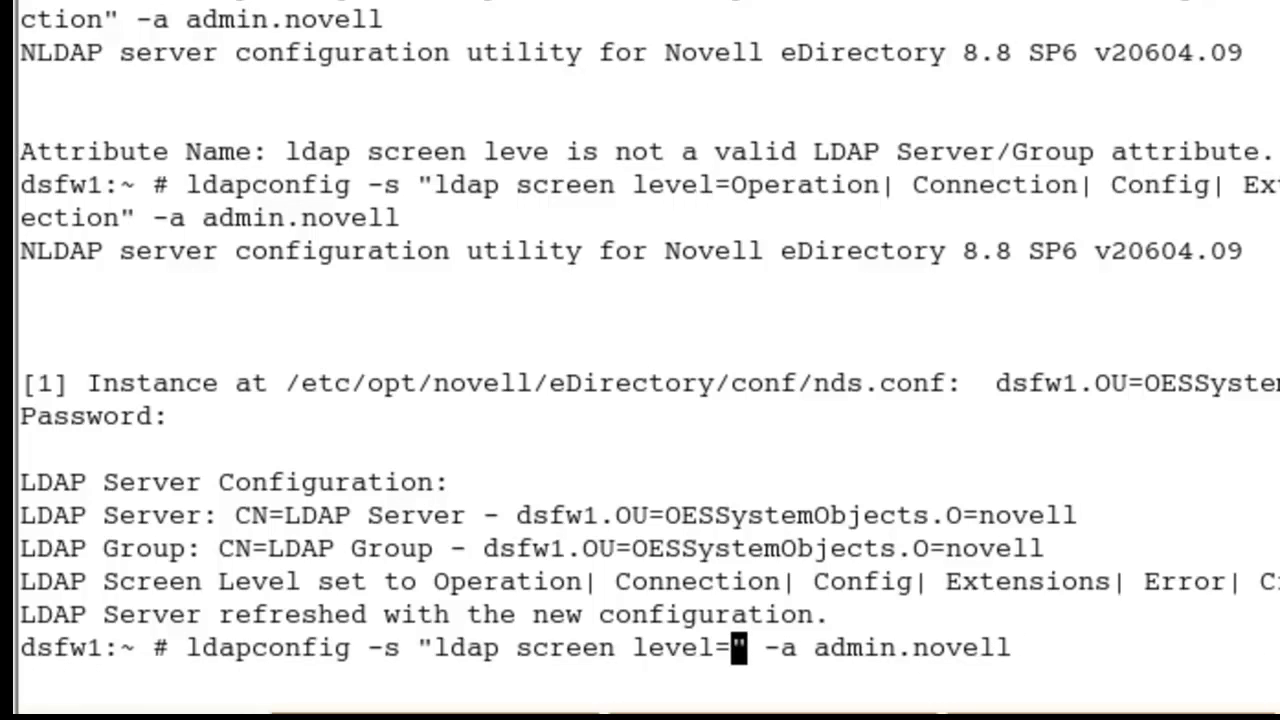
text(all)
key(Return)
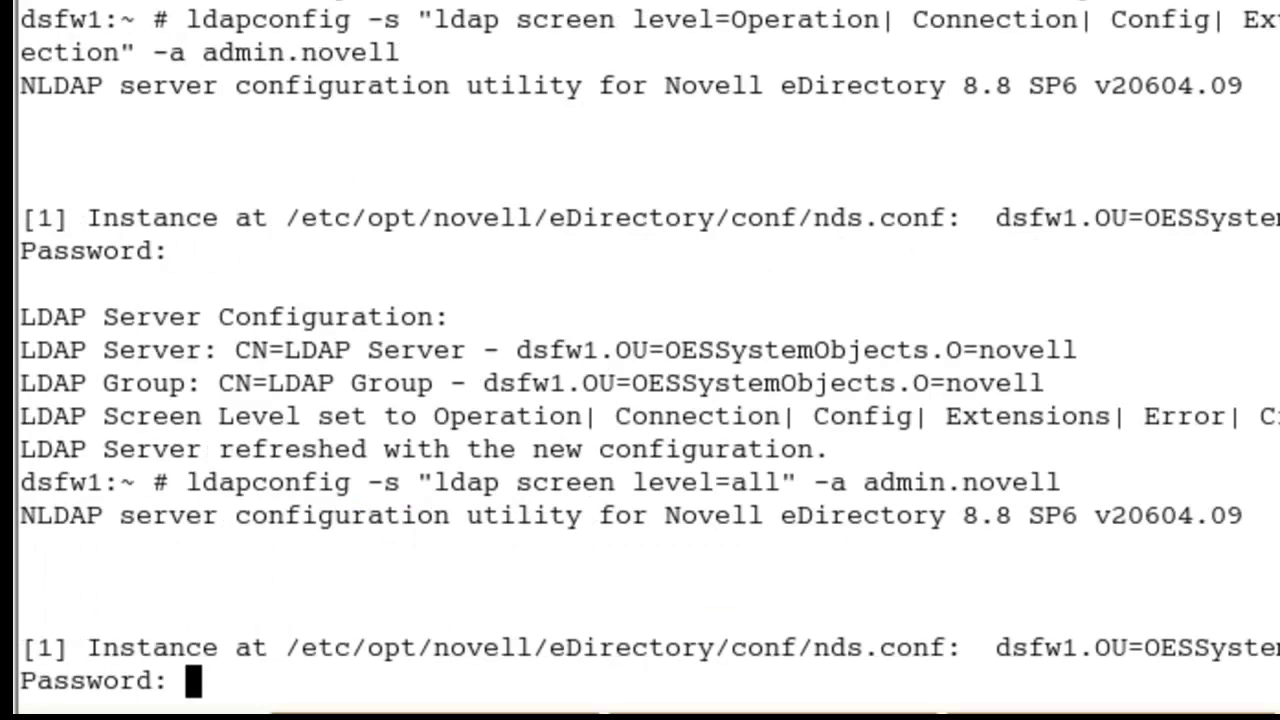
key(Return)
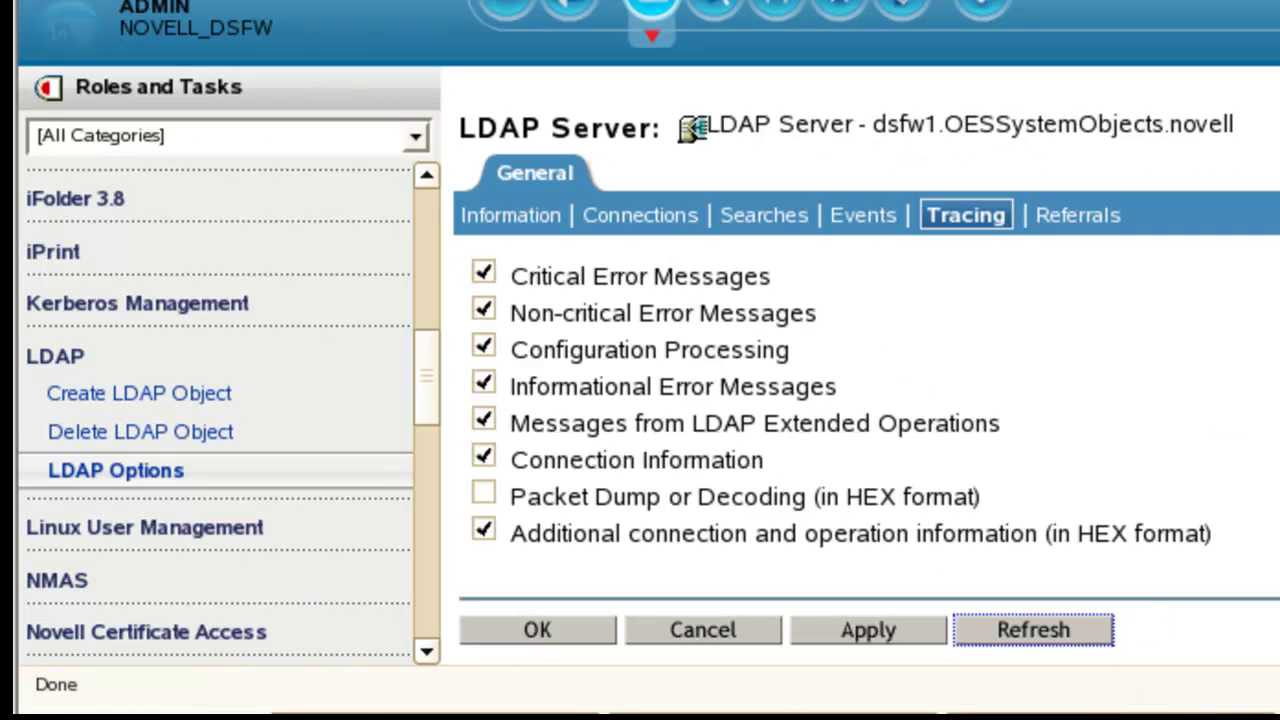
Step: Refresh and confirm the Tracing page showing all options enabled, then go back to the terminal
click(1043, 632)
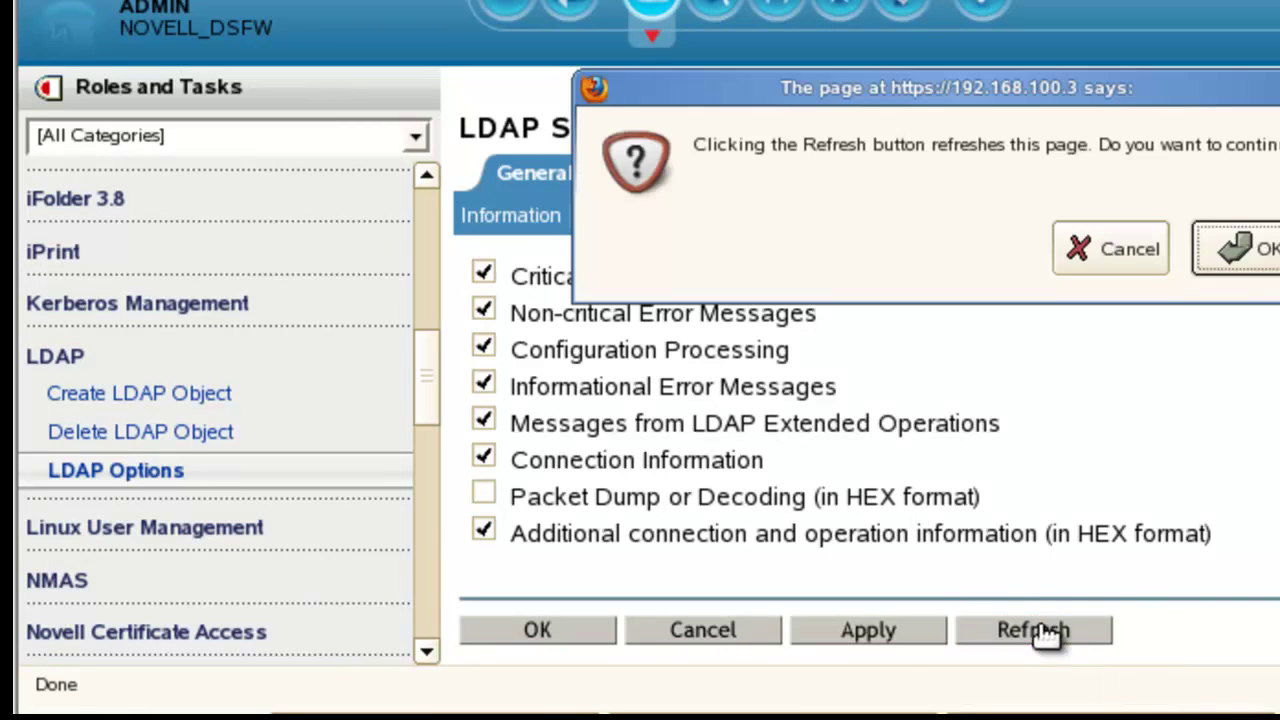
click(1200, 253)
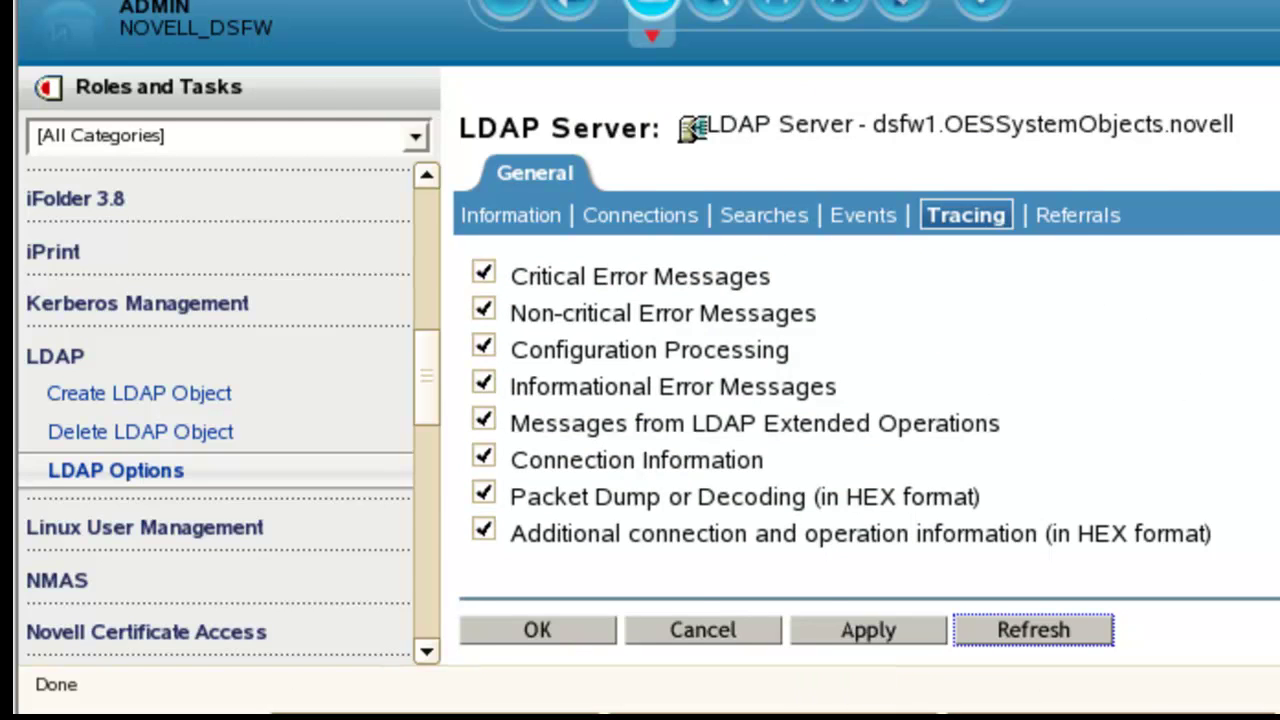
click(417, 710)
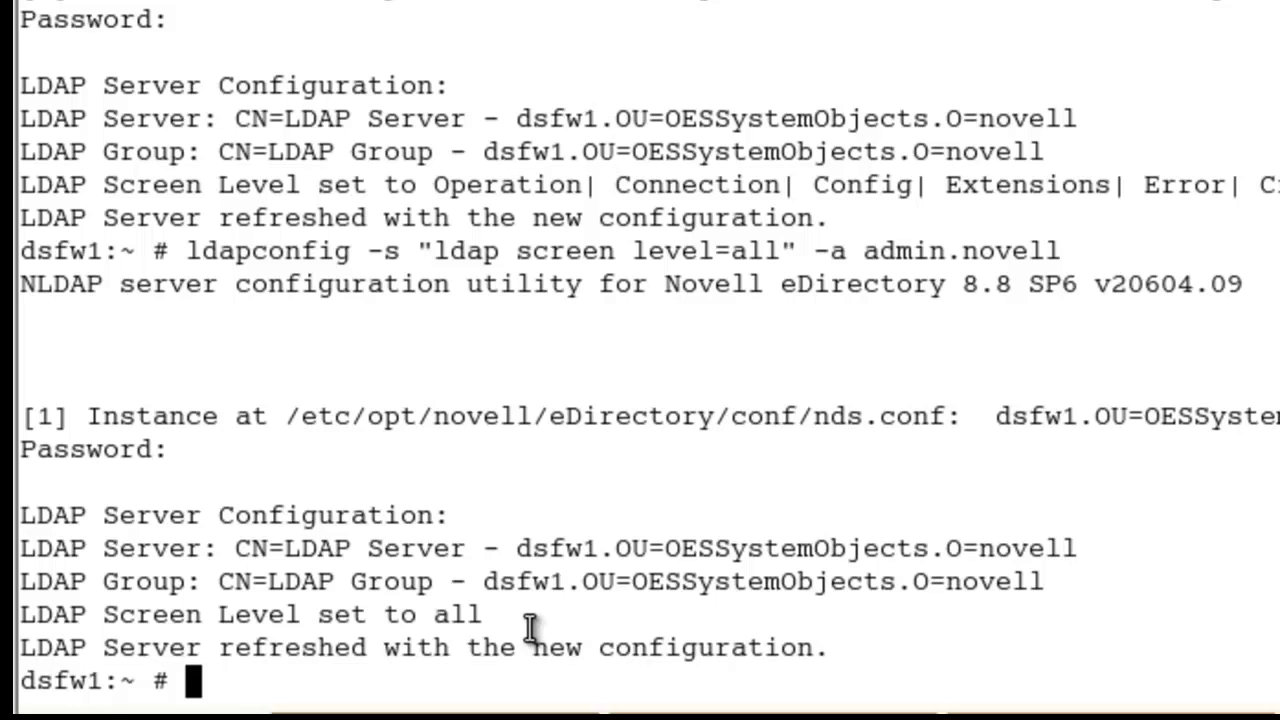
Step: Rerun the ldapconfig 'all' command with the admin password supplied inline via -w
key(Up)
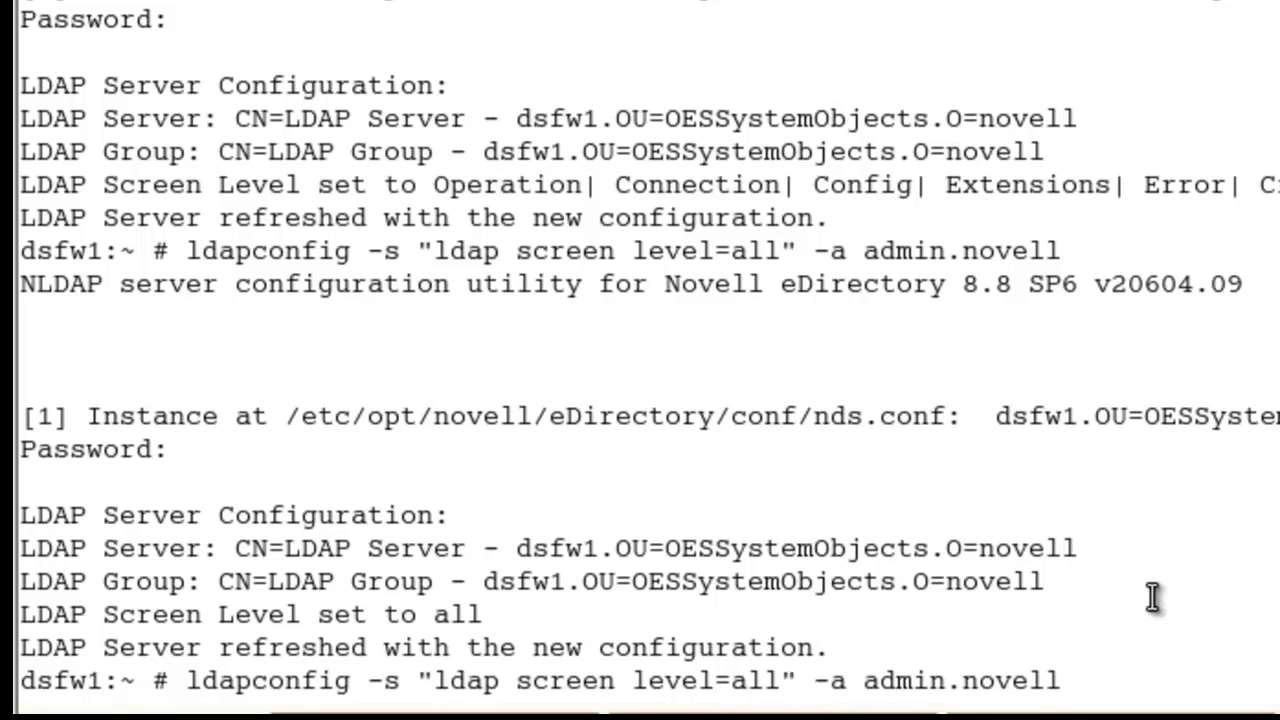
text(-w novell)
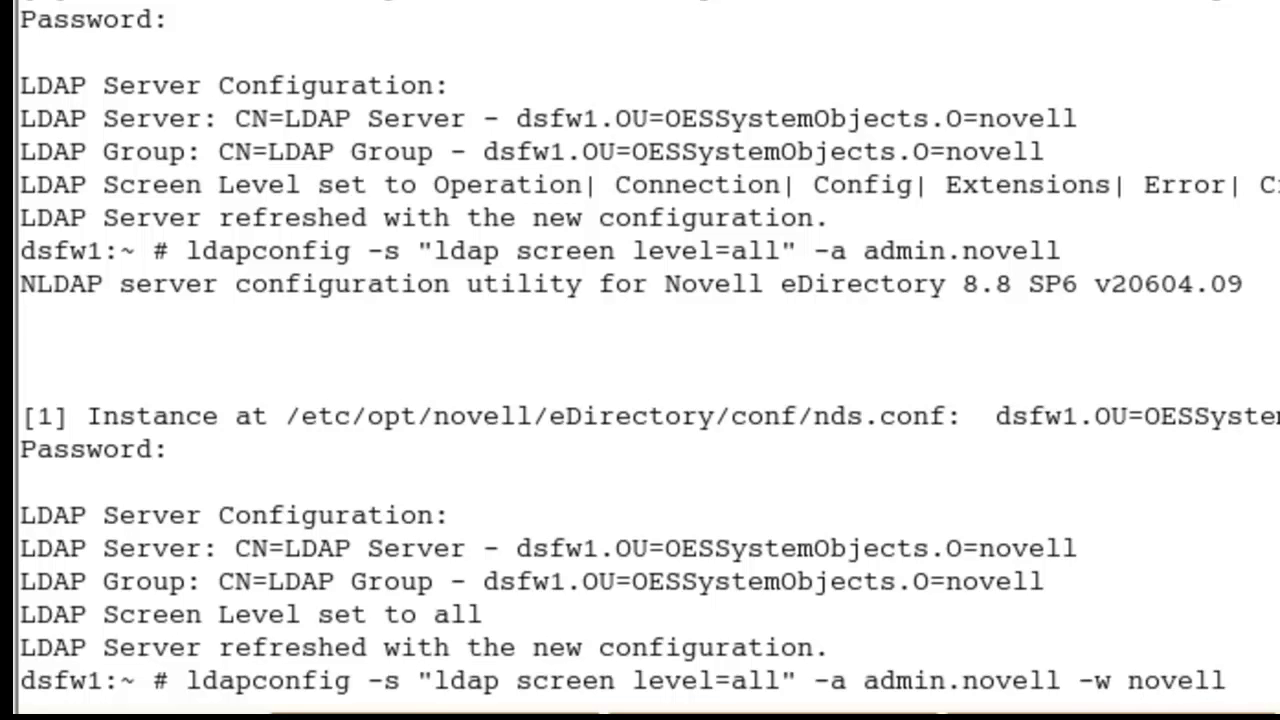
key(Return)
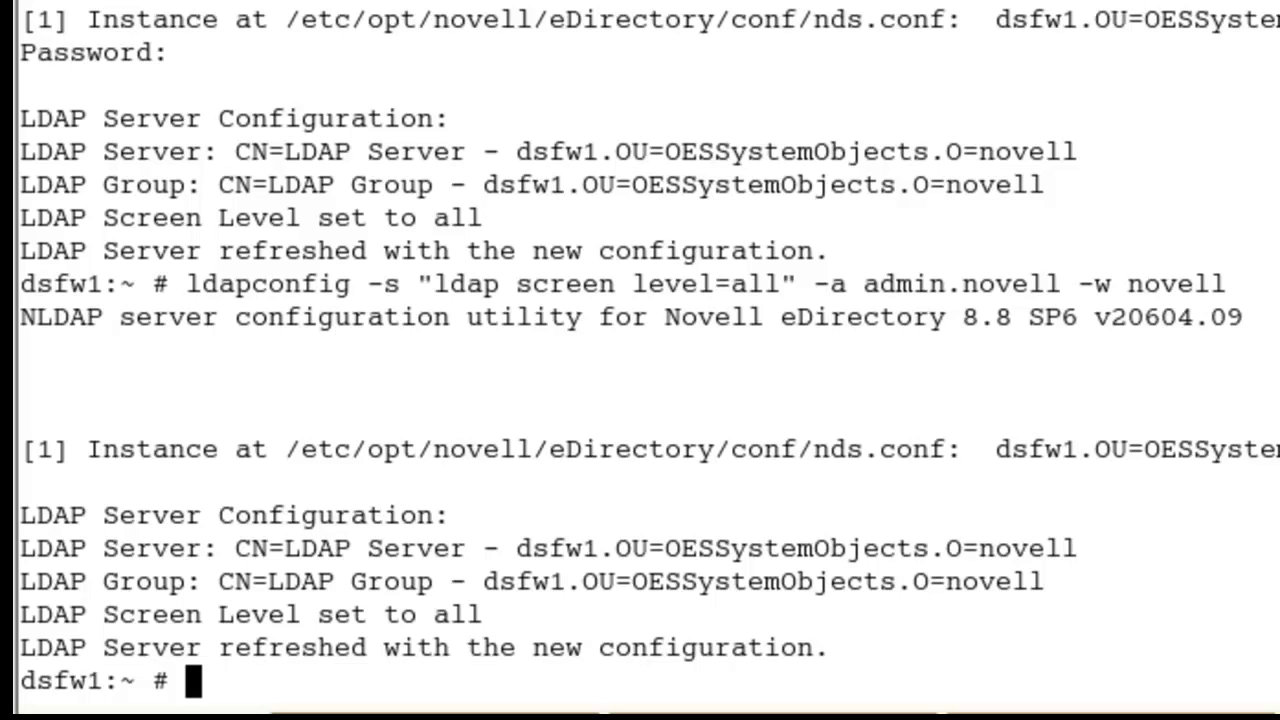
Step: Launch NDSTrace and turn its trace screen off with 'ndstrace off'
text(ndstrace)
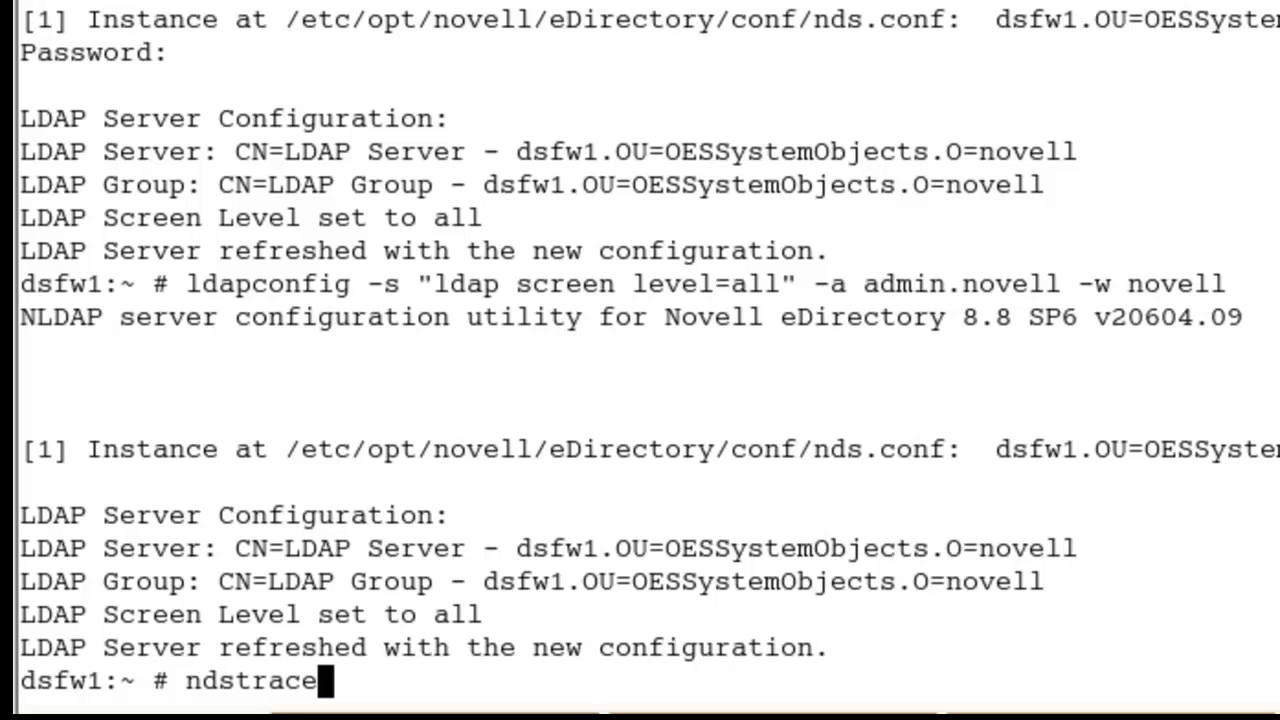
key(Return)
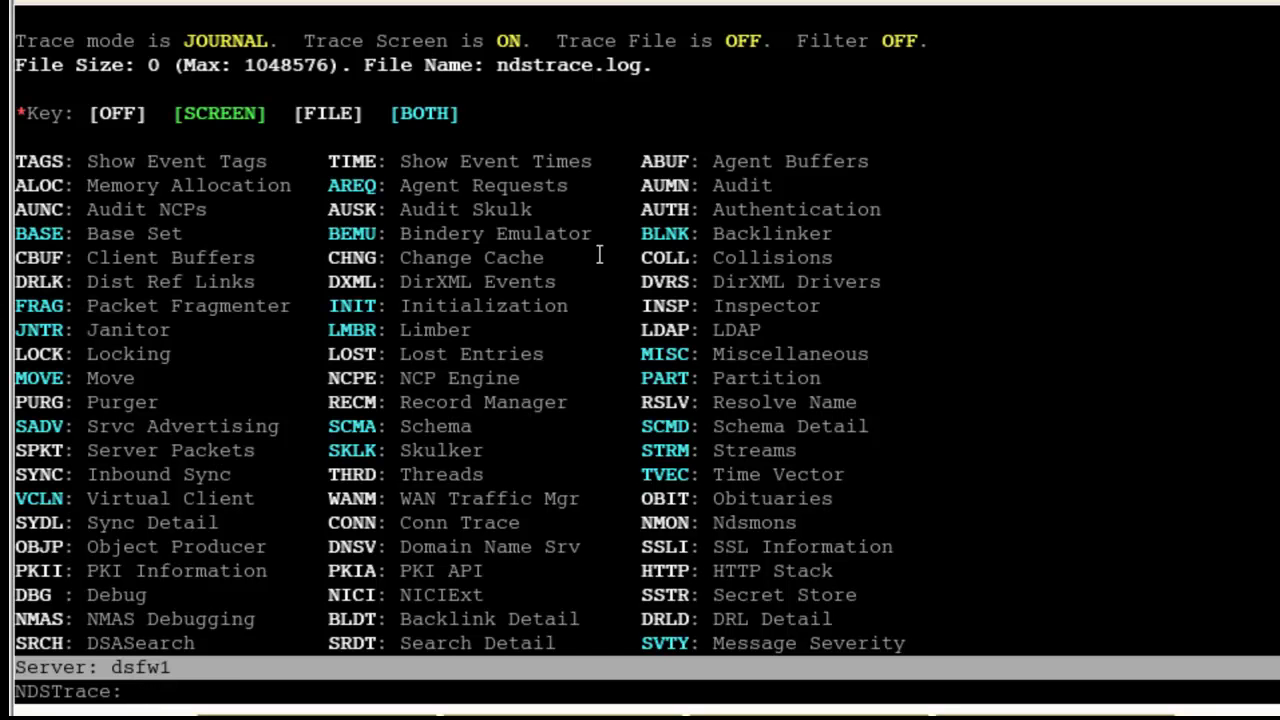
text(ndstrace s)
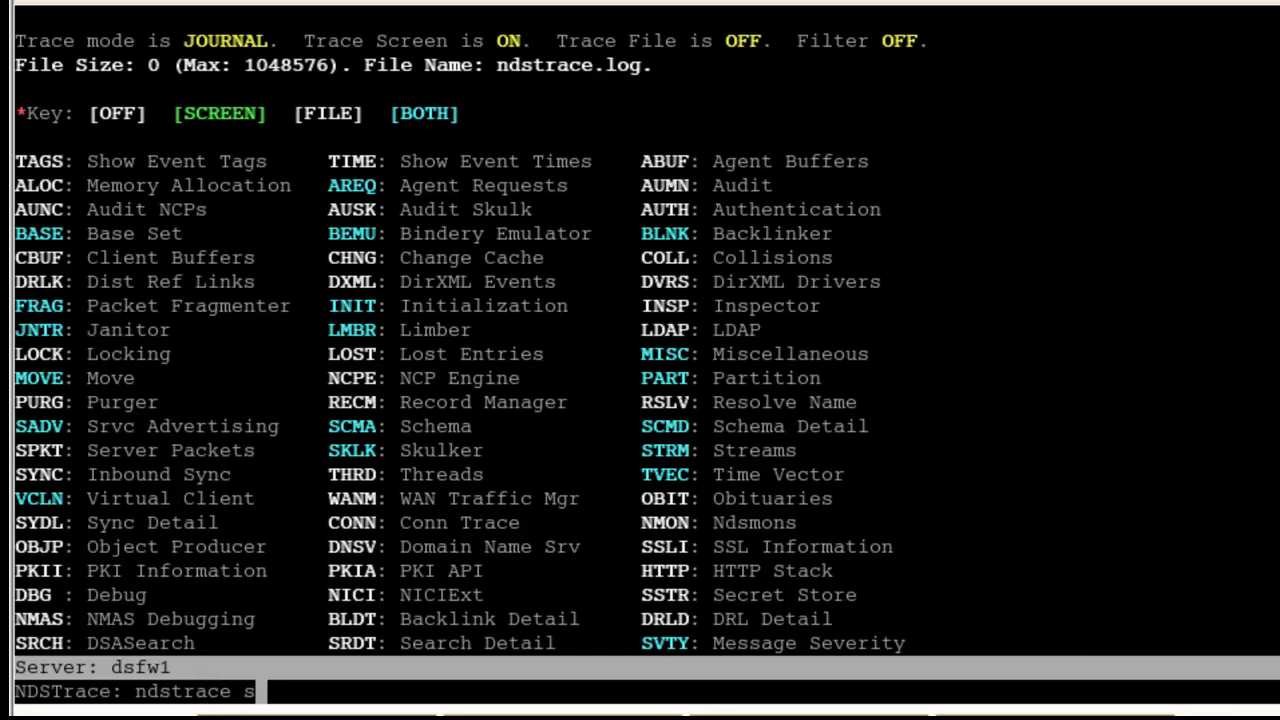
text(creen off)
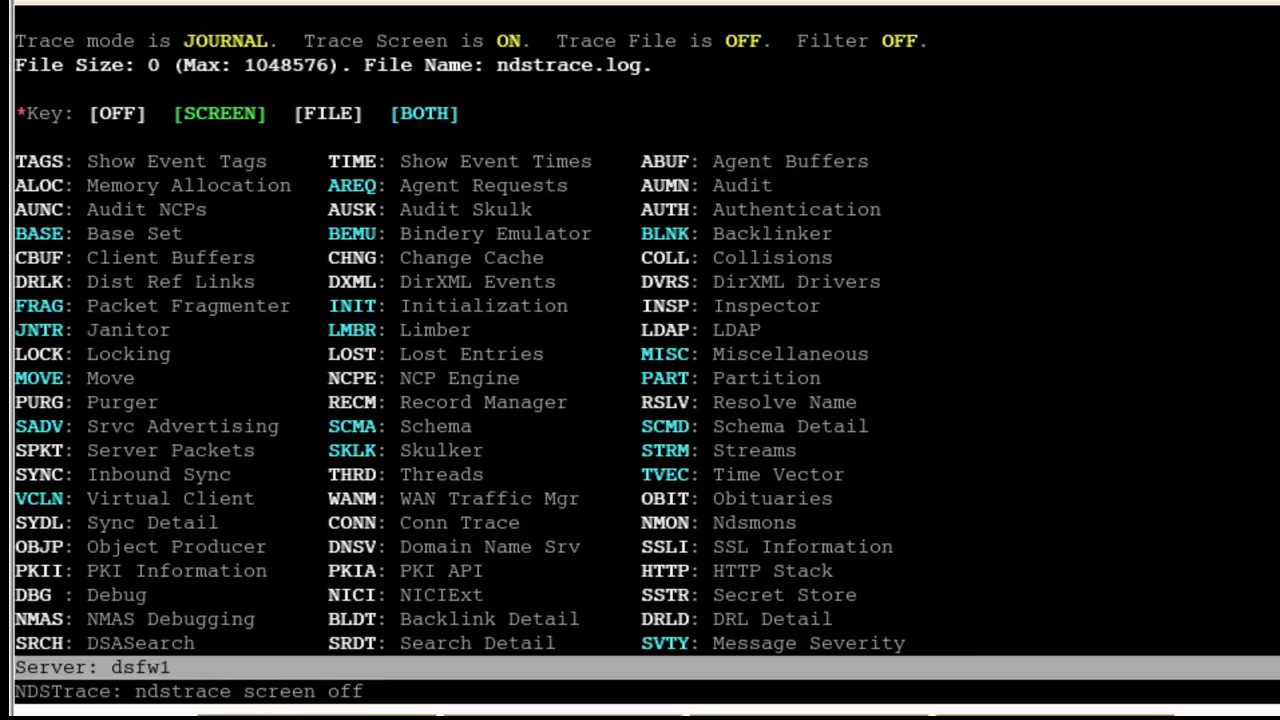
key(Left)
key(Left)
key(Left)
key(BackSpace)
key(BackSpace)
key(BackSpace)
key(BackSpace)
key(BackSpace)
key(BackSpace)
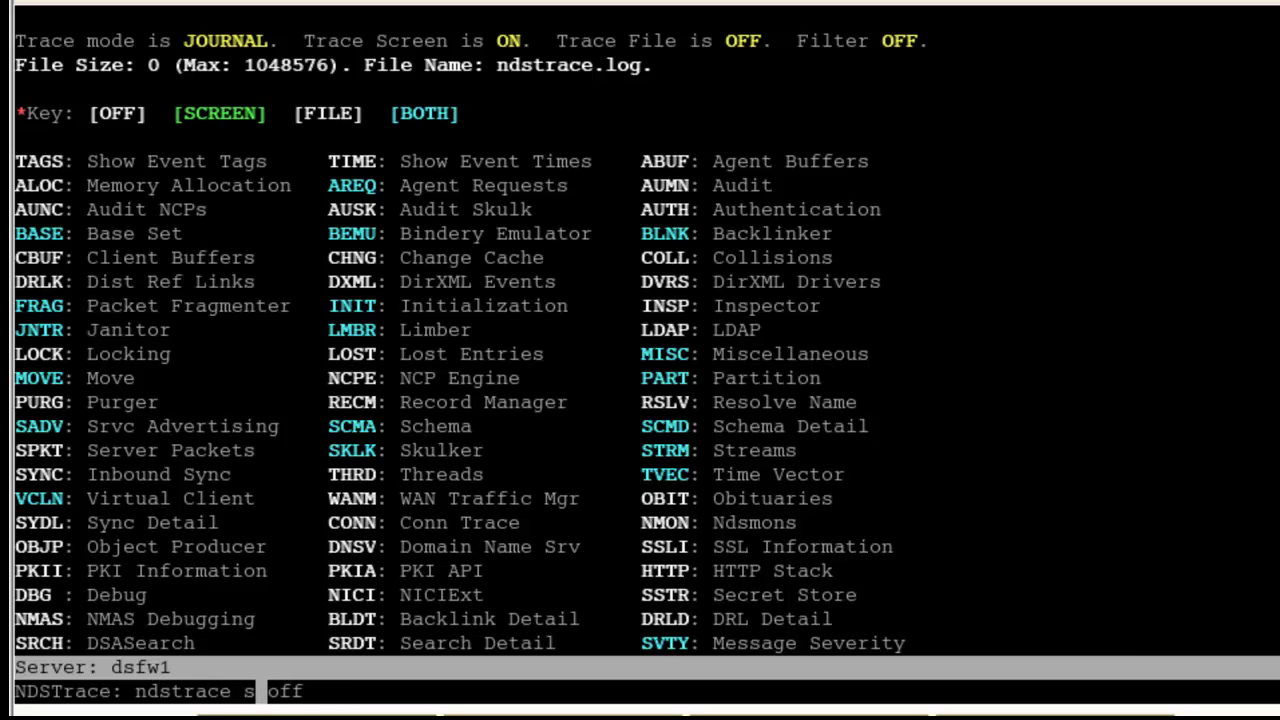
key(BackSpace)
key(Return)
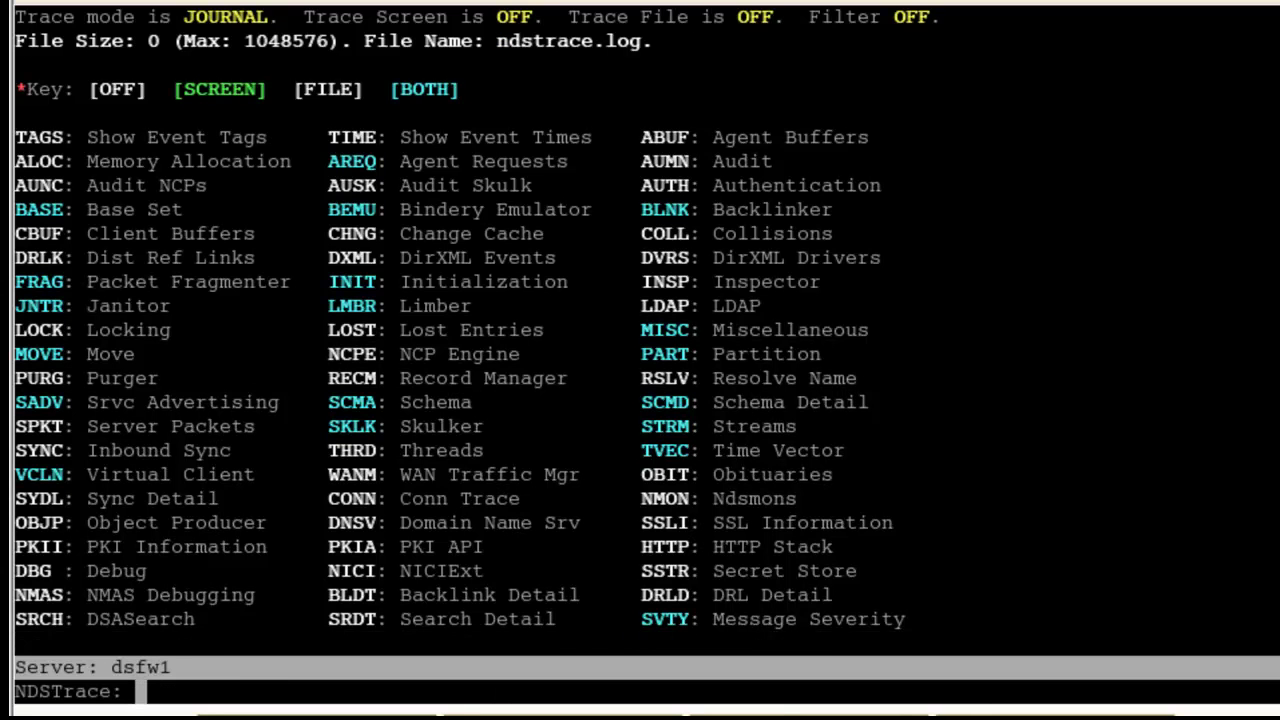
Step: Recall the previous trace command, then clear it from the NDSTrace prompt
key(Up)
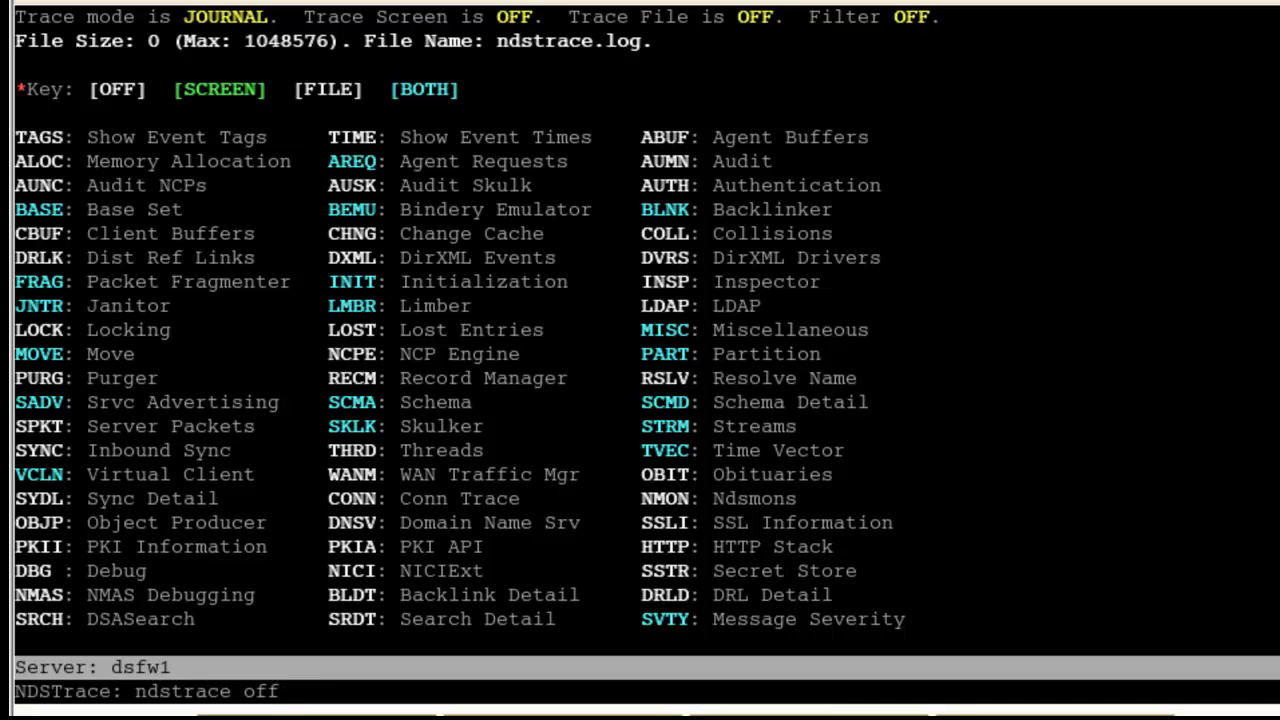
key(Right)
key(Right)
key(BackSpace)
key(BackSpace)
key(BackSpace)
key(BackSpace)
key(BackSpace)
key(BackSpace)
key(BackSpace)
key(BackSpace)
key(BackSpace)
key(BackSpace)
key(BackSpace)
key(BackSpace)
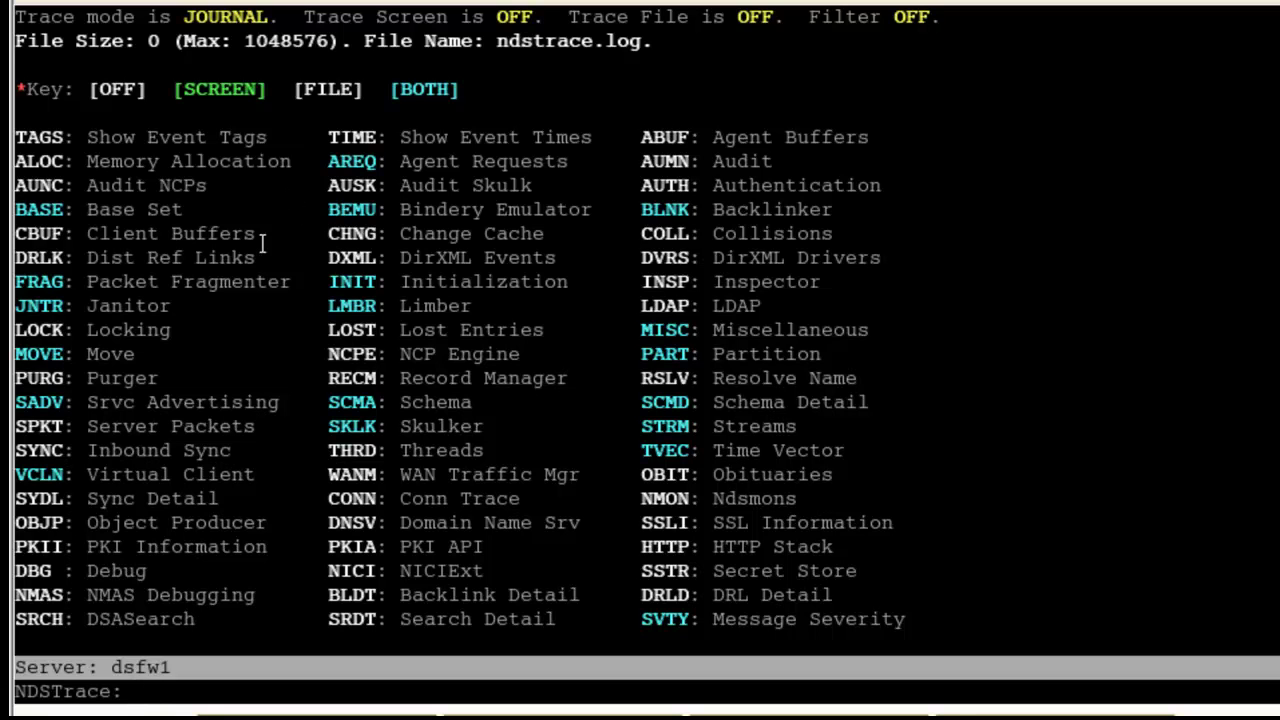
Step: Clear all trace flags with 'set ndstrace =nodebug' and refresh the NDSTrace status
text(set ndstrace =)
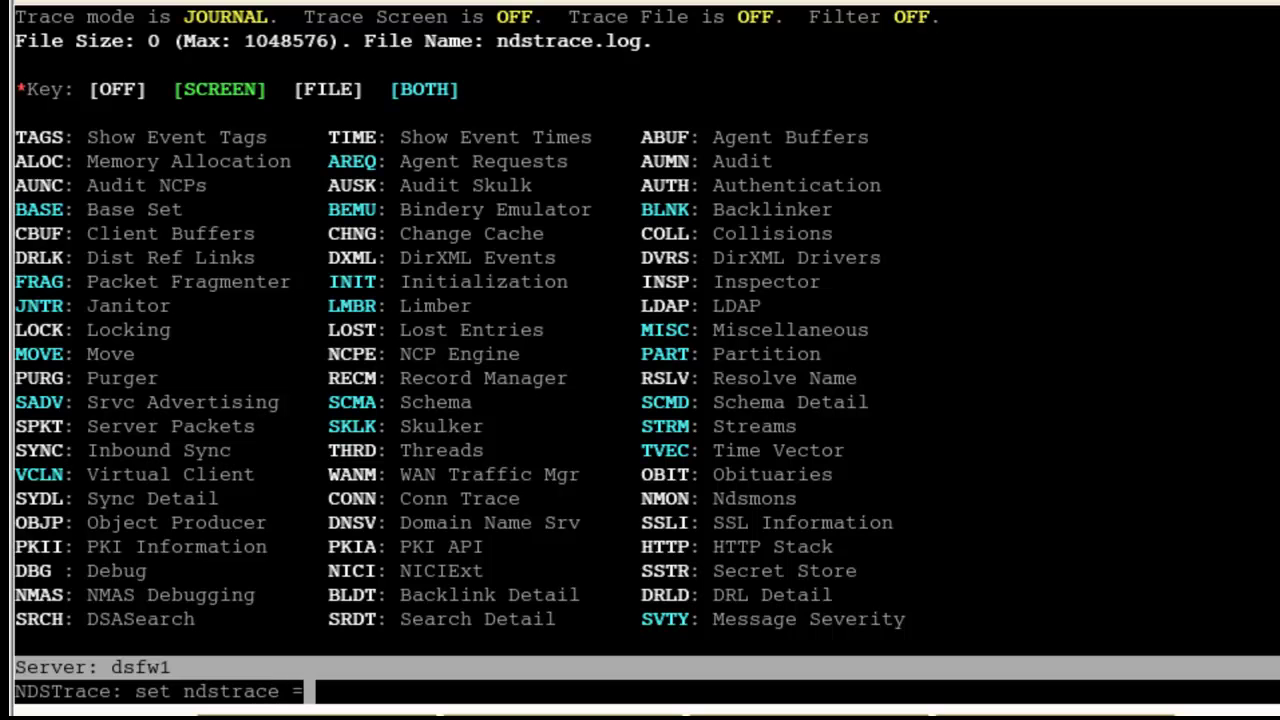
text(nodebug)
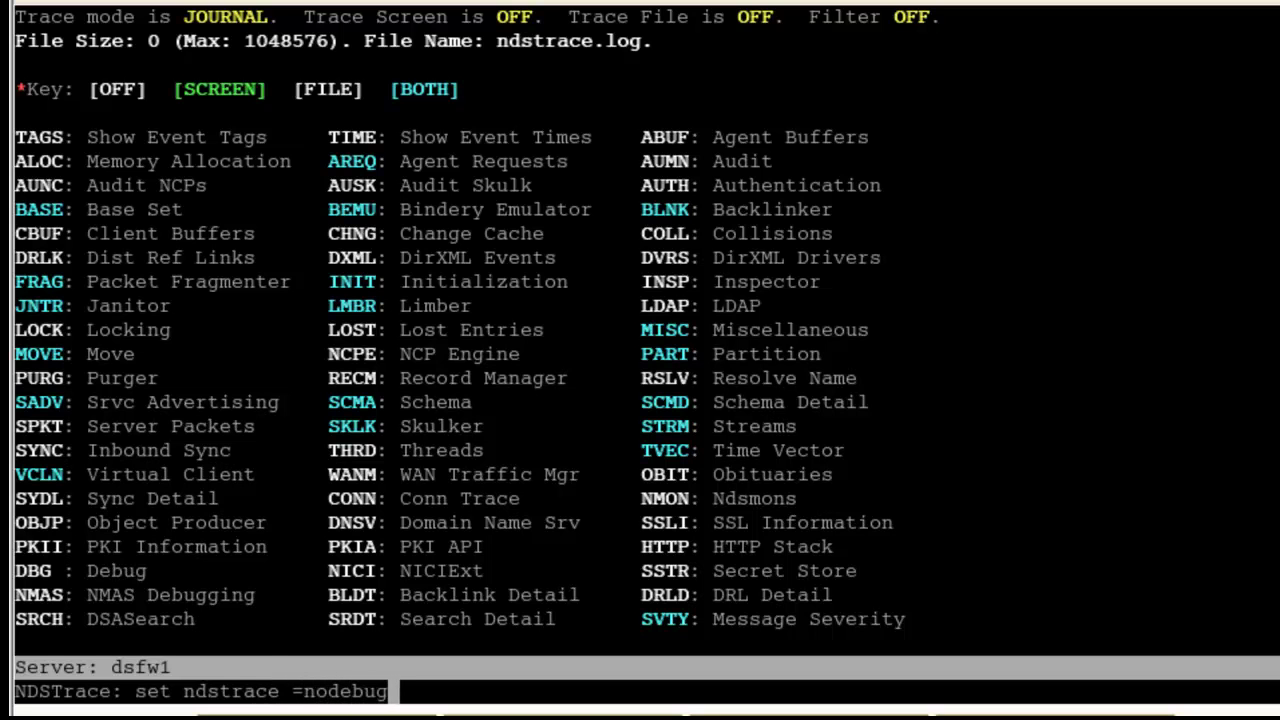
key(Return)
text(ndstrace)
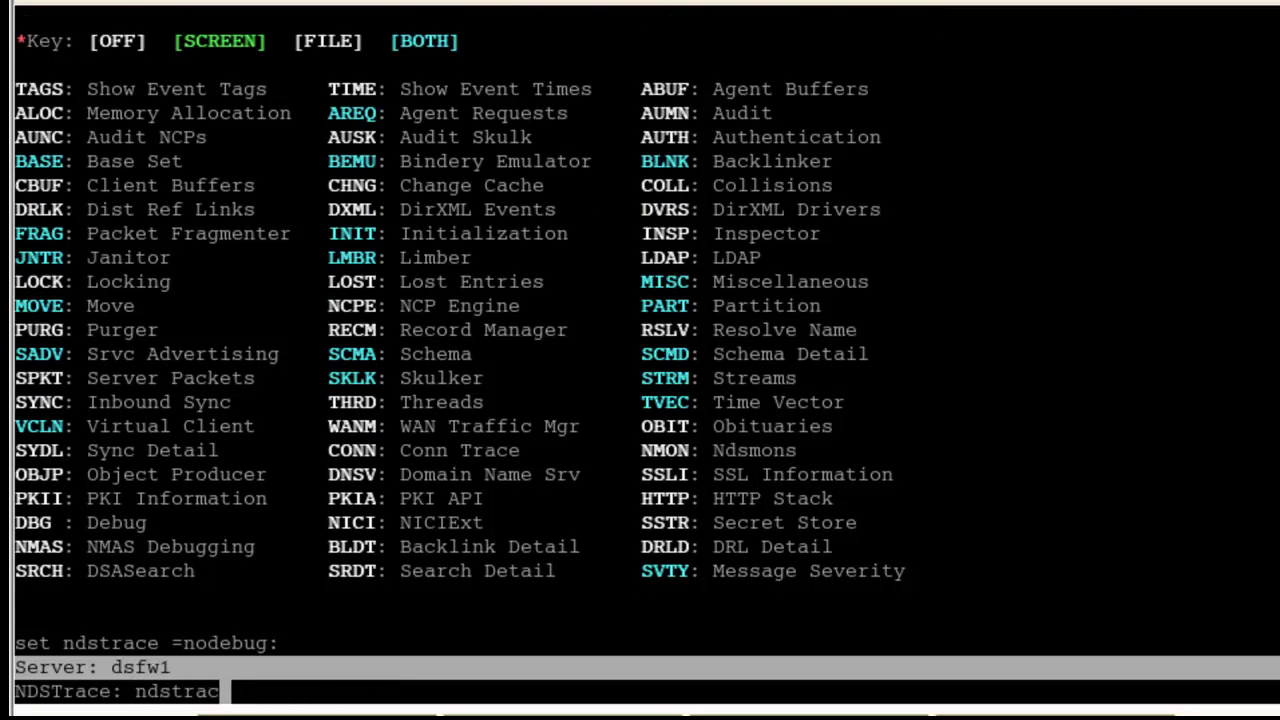
key(Return)
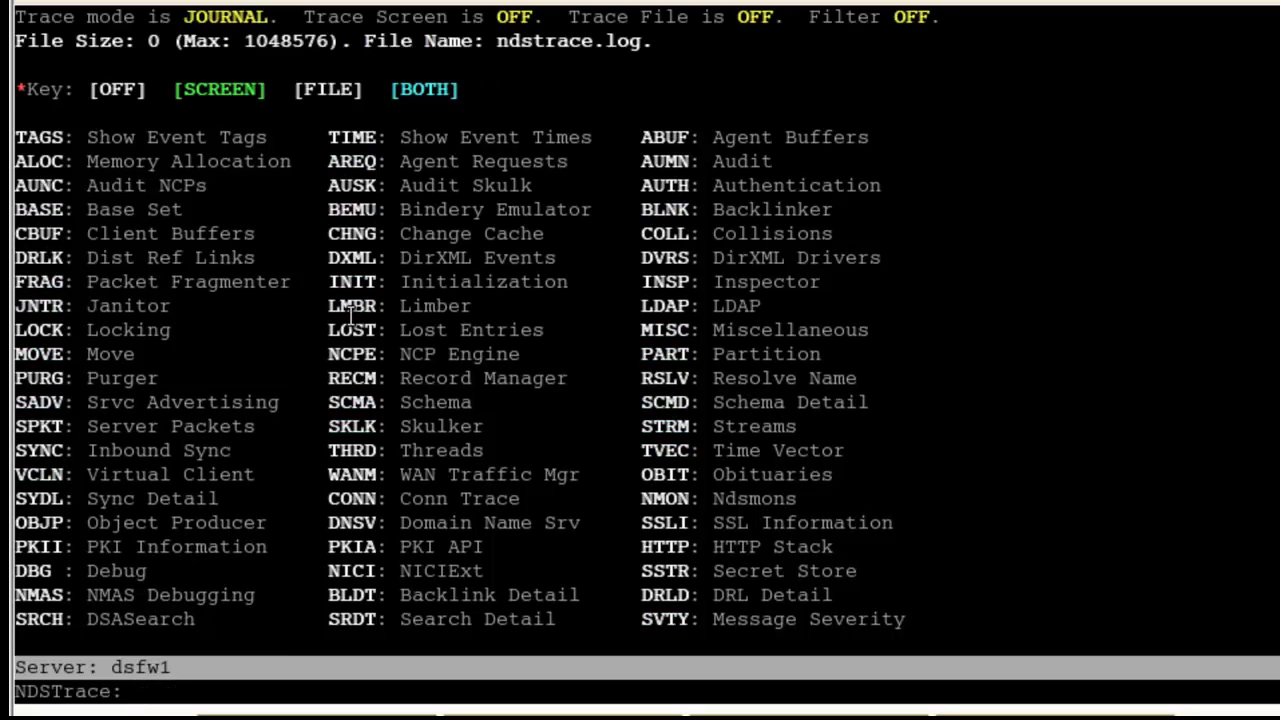
Step: Enter the command 'ndstrace +time +tags +ldap +nmas +auth +rslv +vcln' at the prompt
text(ndstr)
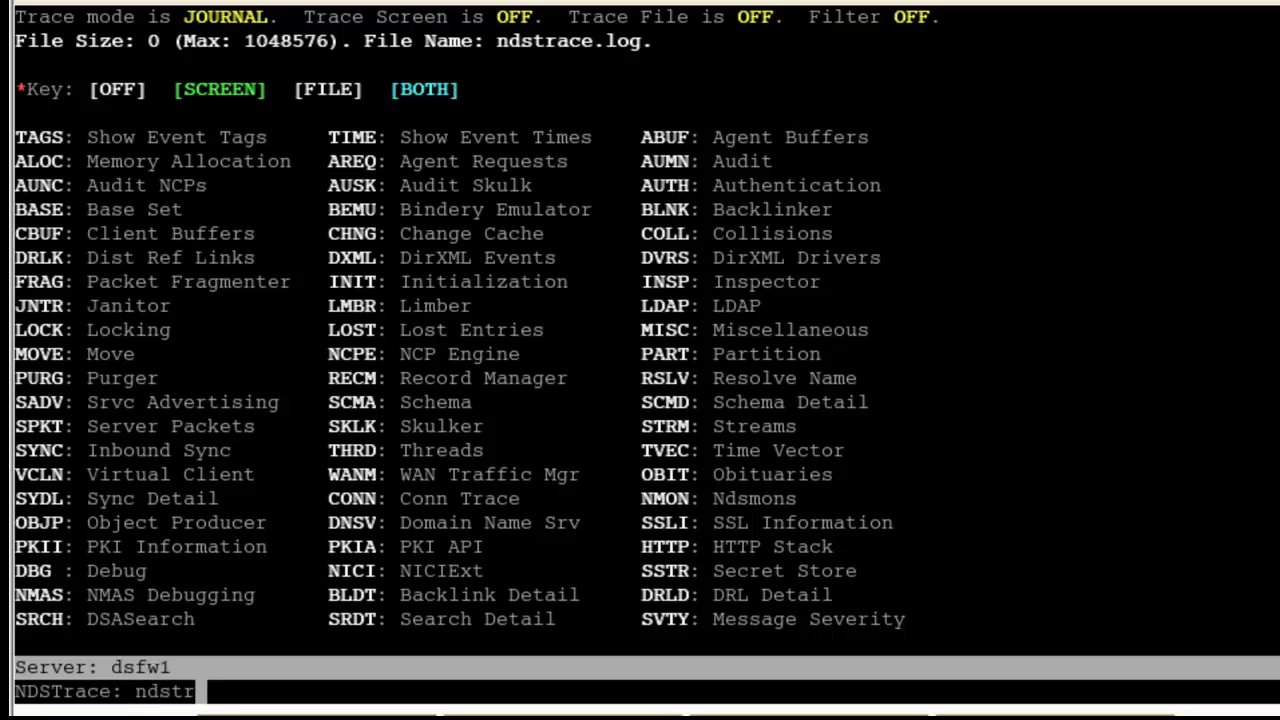
text(ace +)
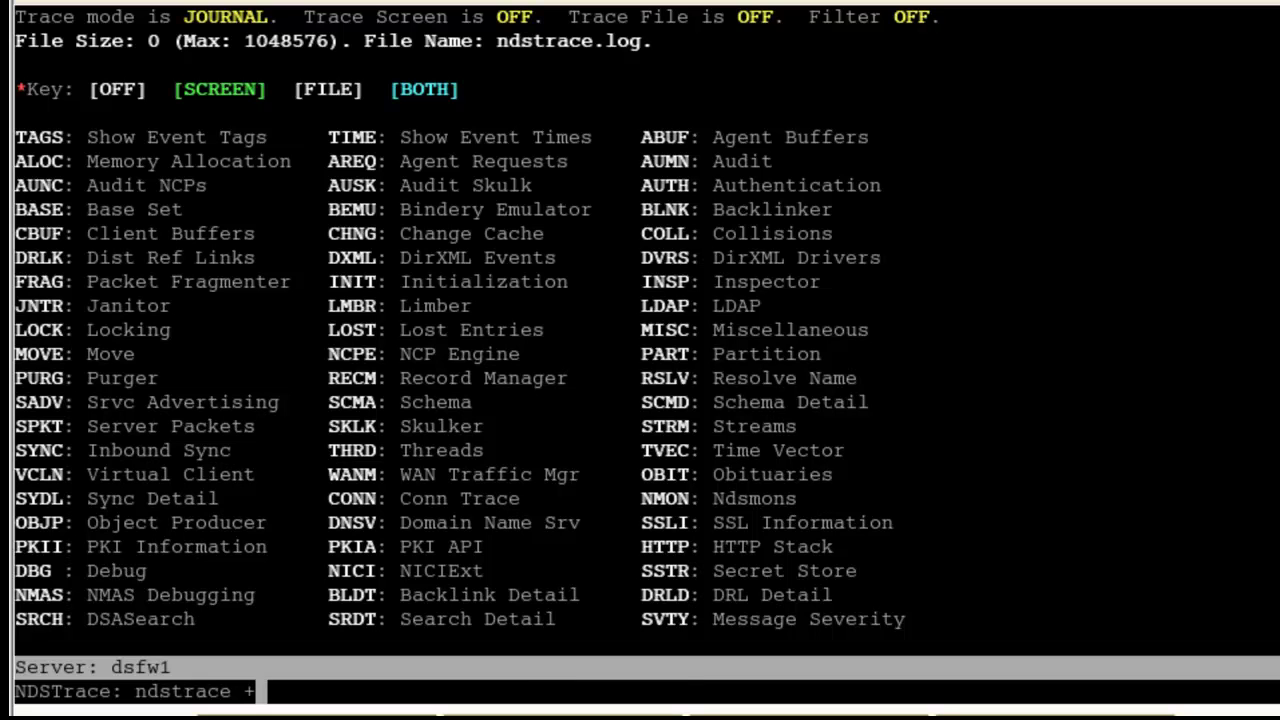
text(time)
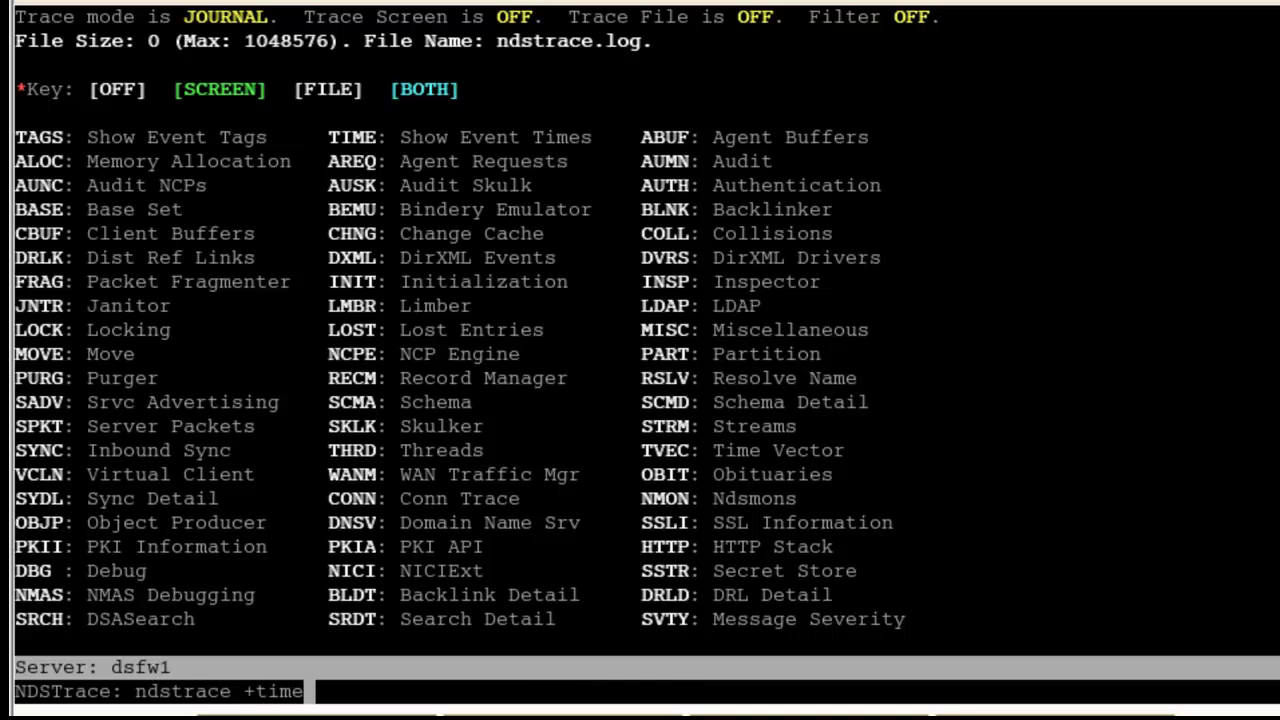
text( +tags)
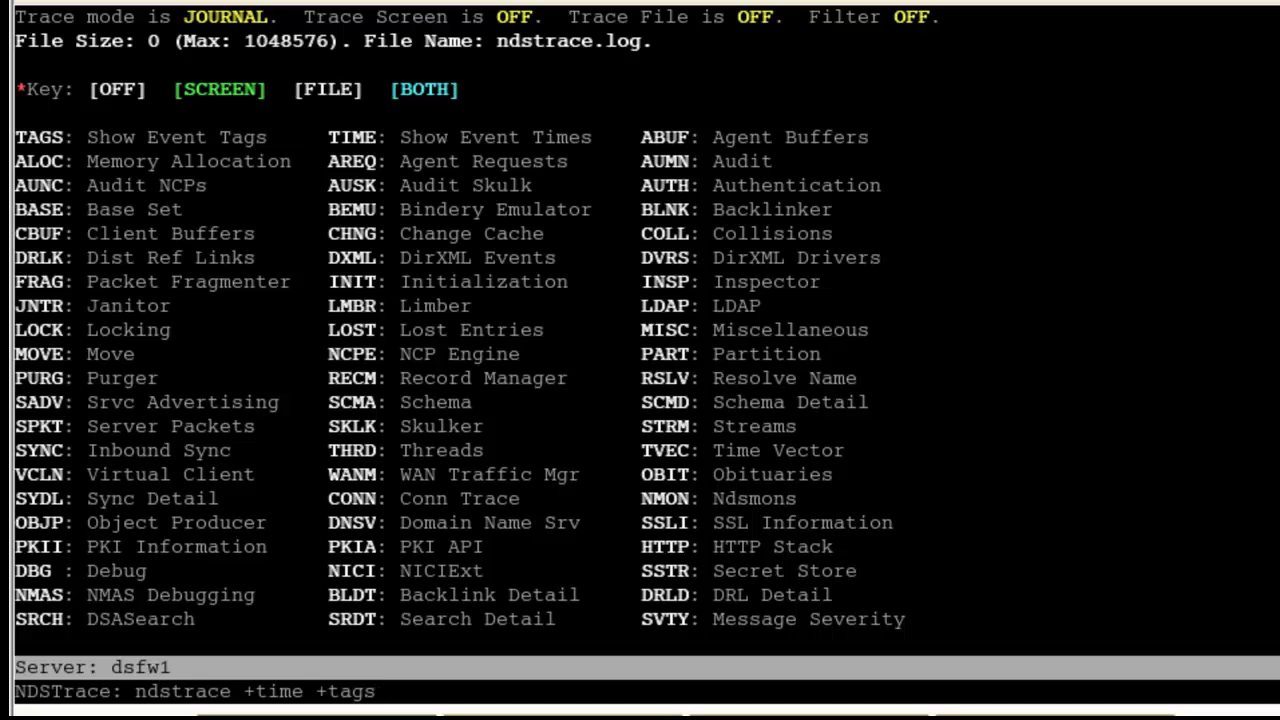
text(+)
text(ldap)
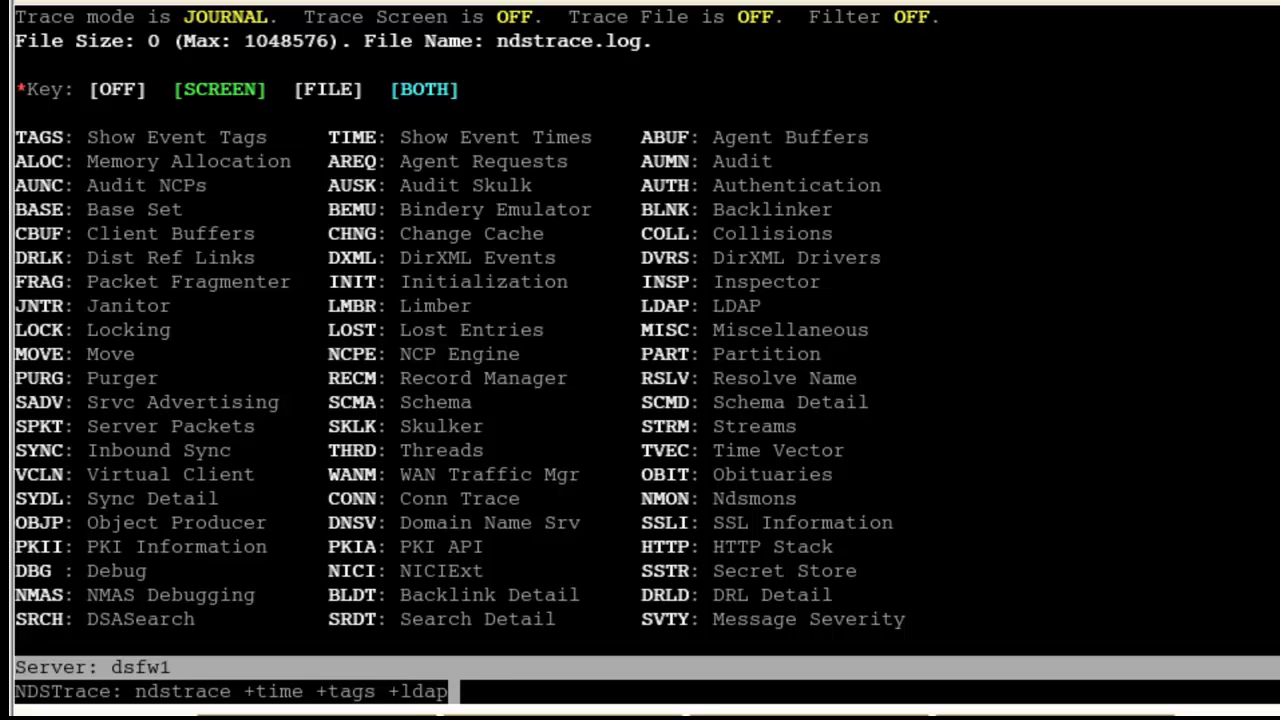
text( +nmas)
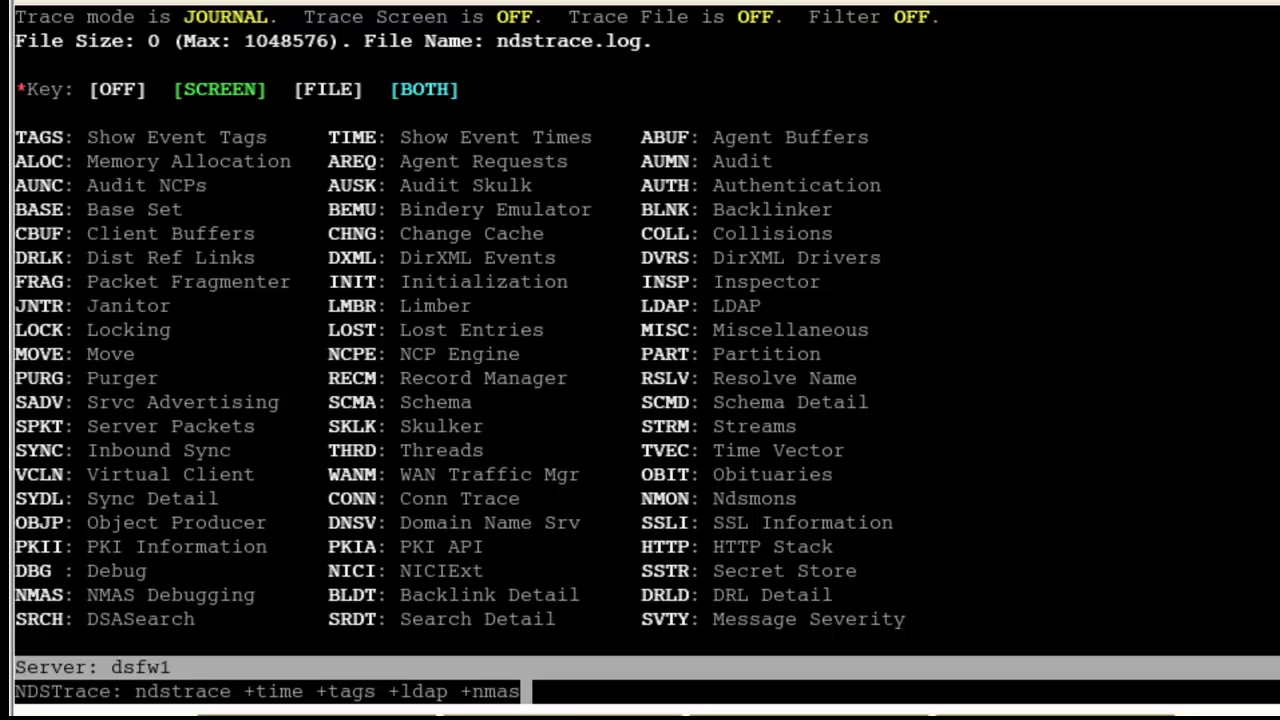
text( +auth +)
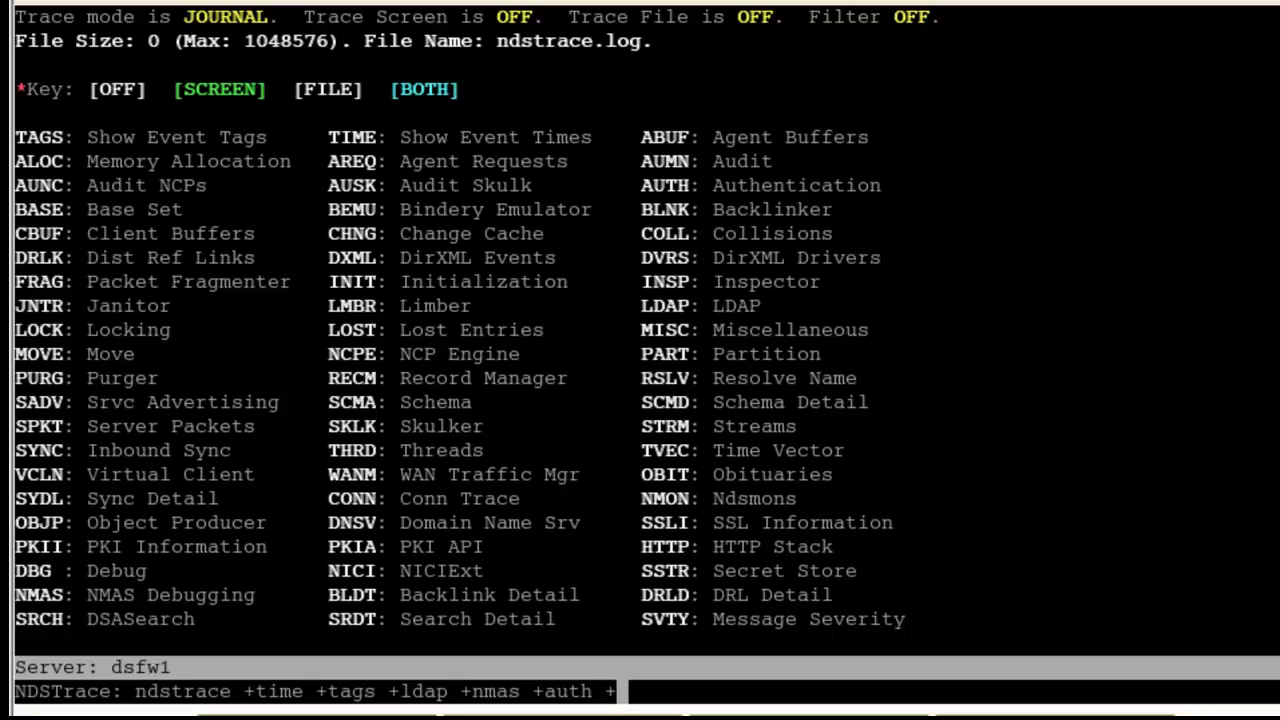
text(rslv +)
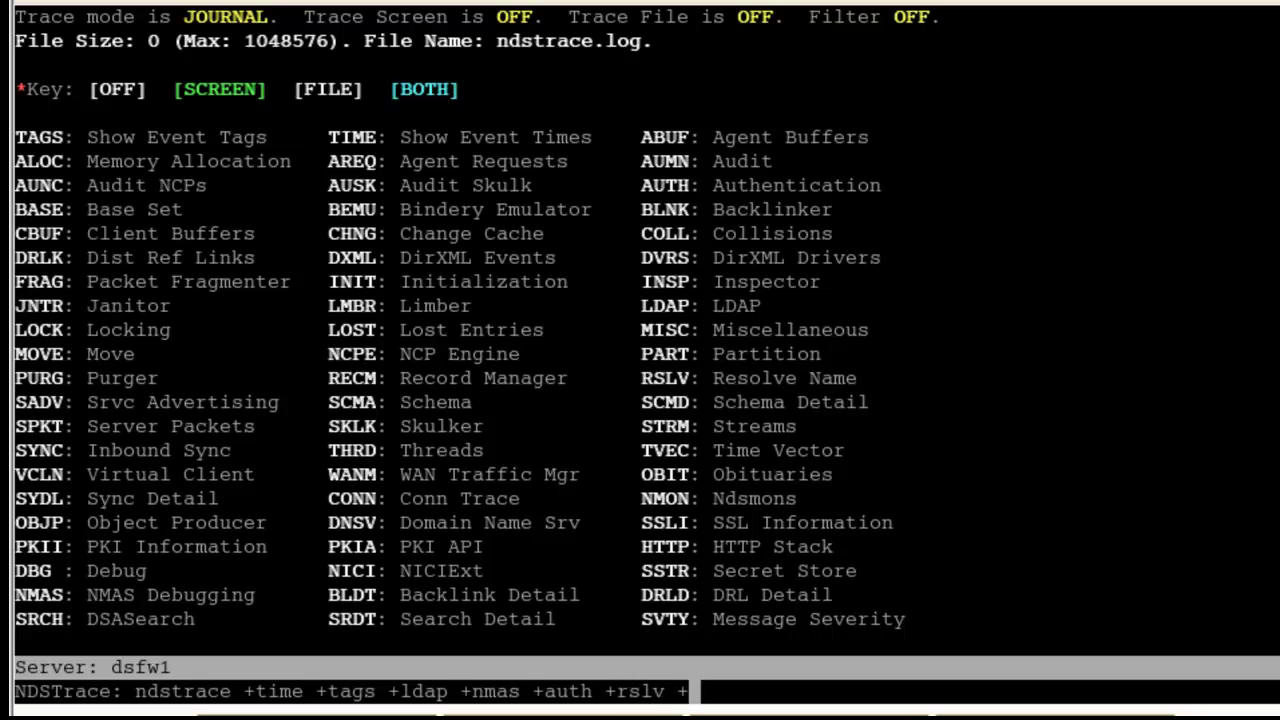
text(vcln)
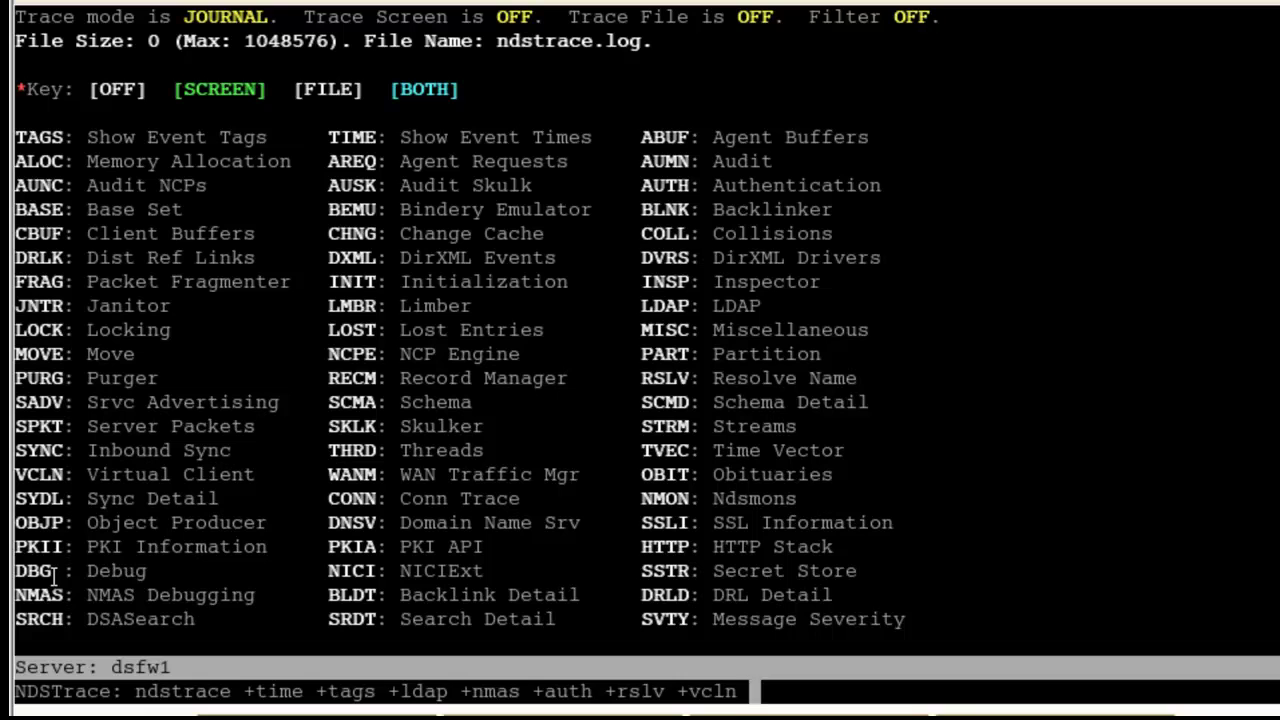
Step: Apply the +time +tags +ldap +nmas +auth +rslv +vcln trace flags, then exit NDSTrace
key(Return)
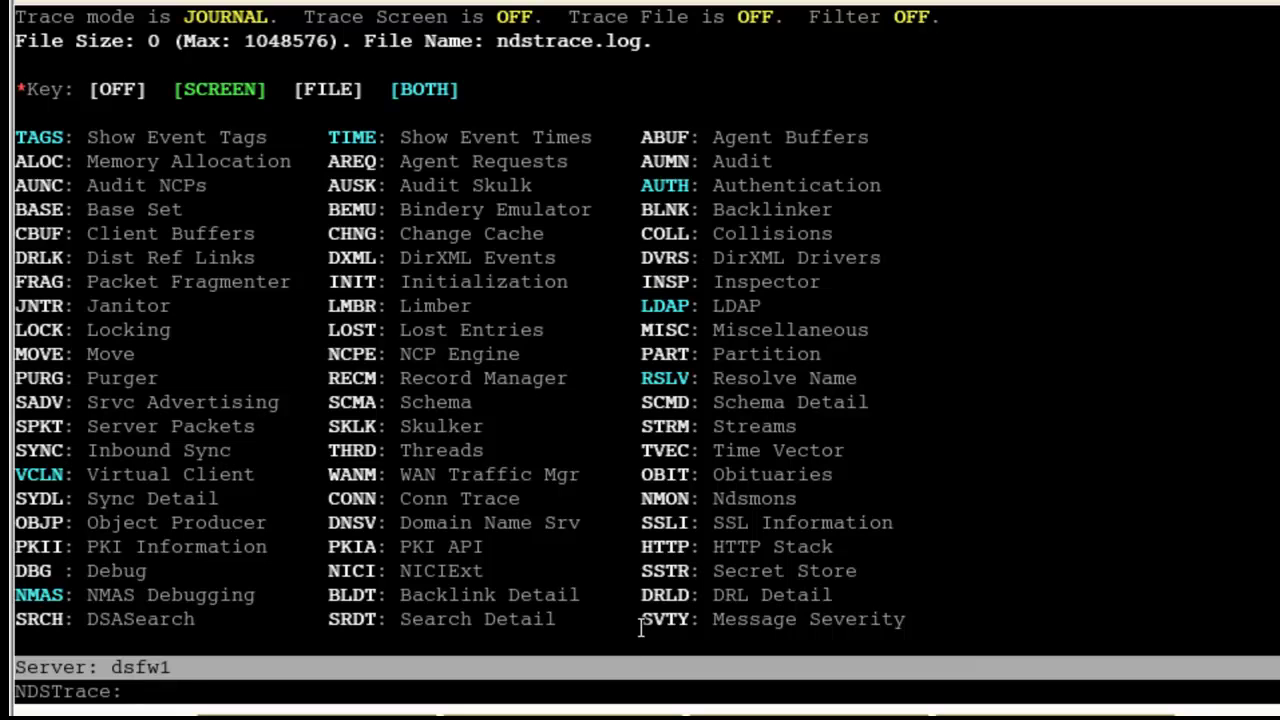
text(ndstrace)
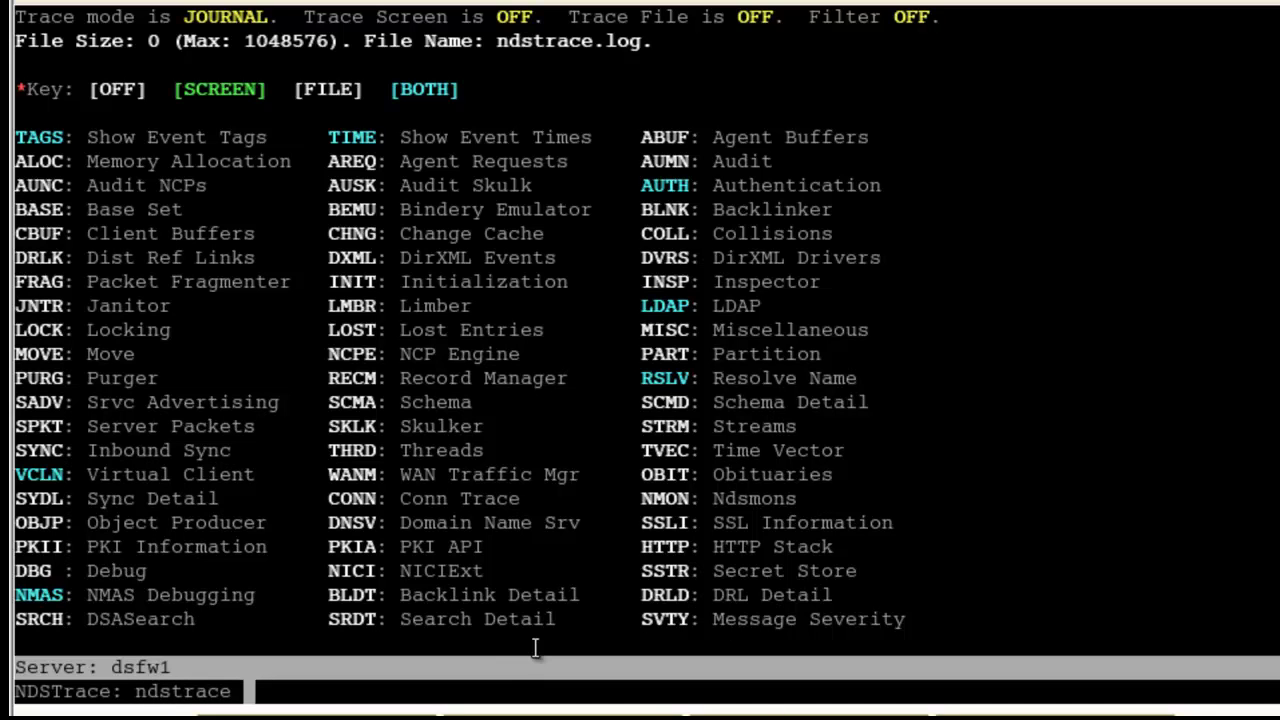
key(BackSpace)
key(BackSpace)
key(BackSpace)
key(BackSpace)
key(BackSpace)
key(BackSpace)
key(BackSpace)
key(BackSpace)
key(BackSpace)
text(exit)
key(Return)
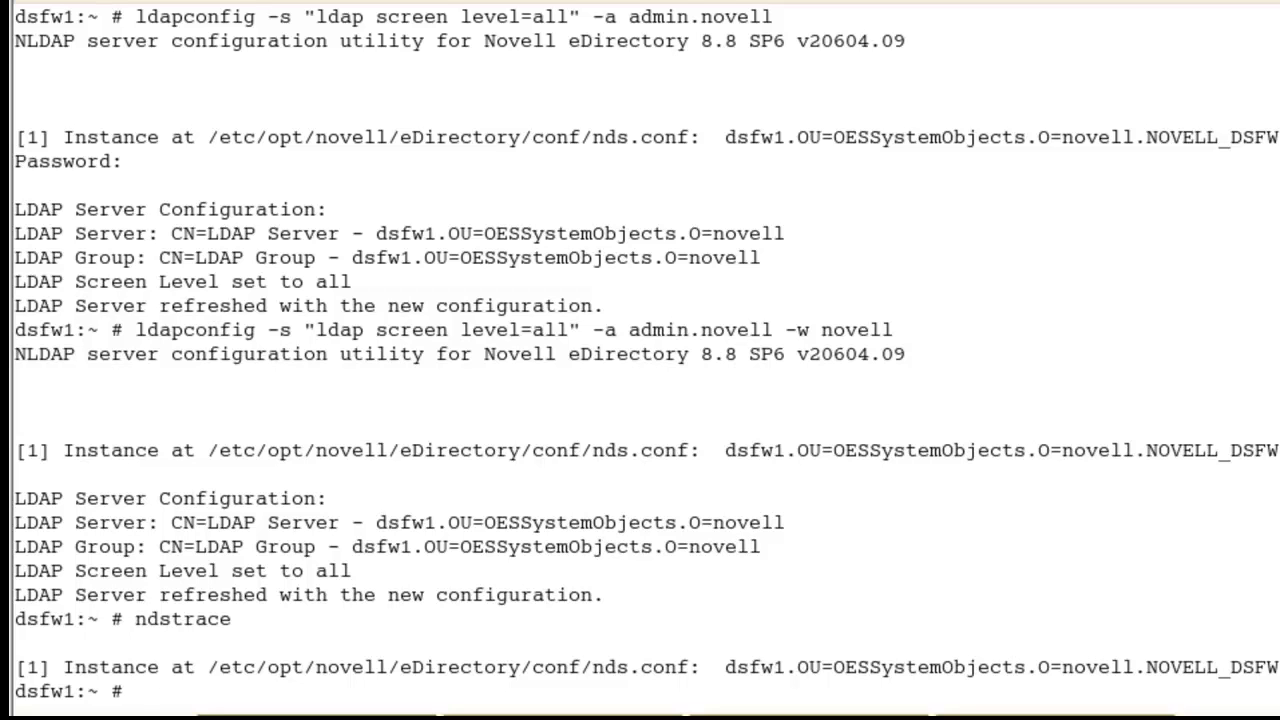
Step: Change to /var/opt/novell/eDirectory/log/ and list its log files with ll
text(cd /var/opt/novell/eD)
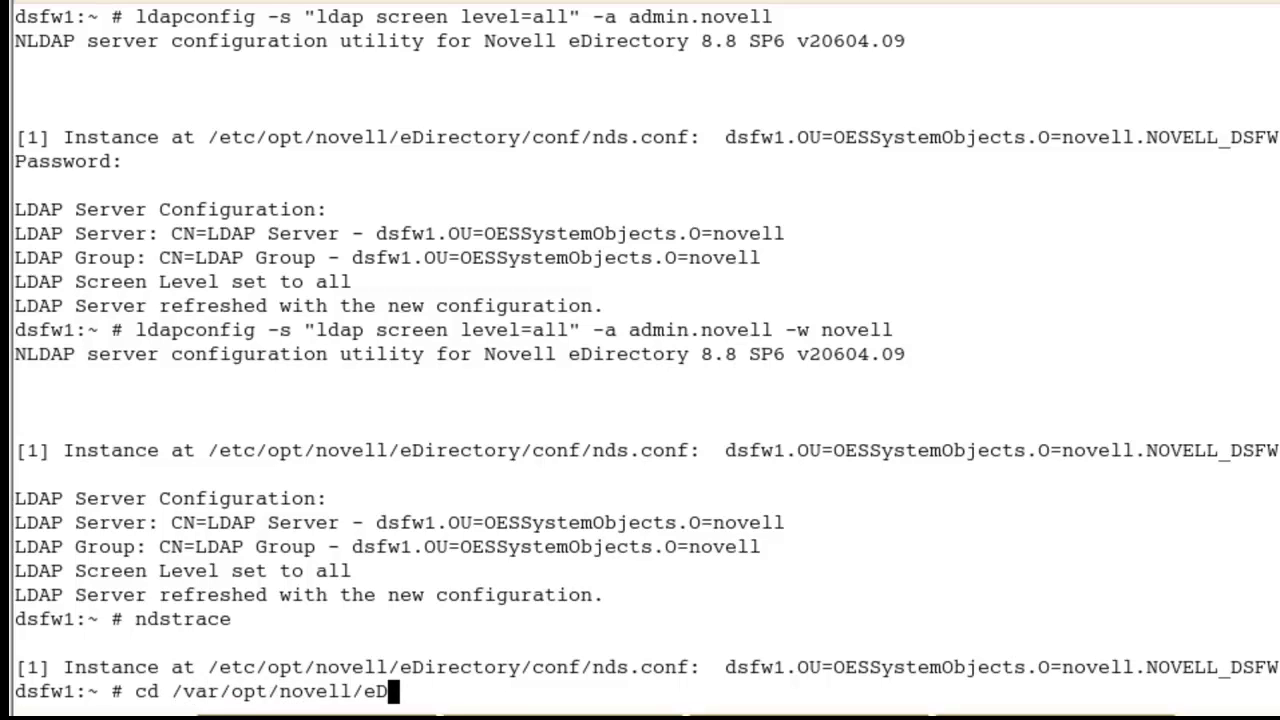
key(Tab)
text(log/)
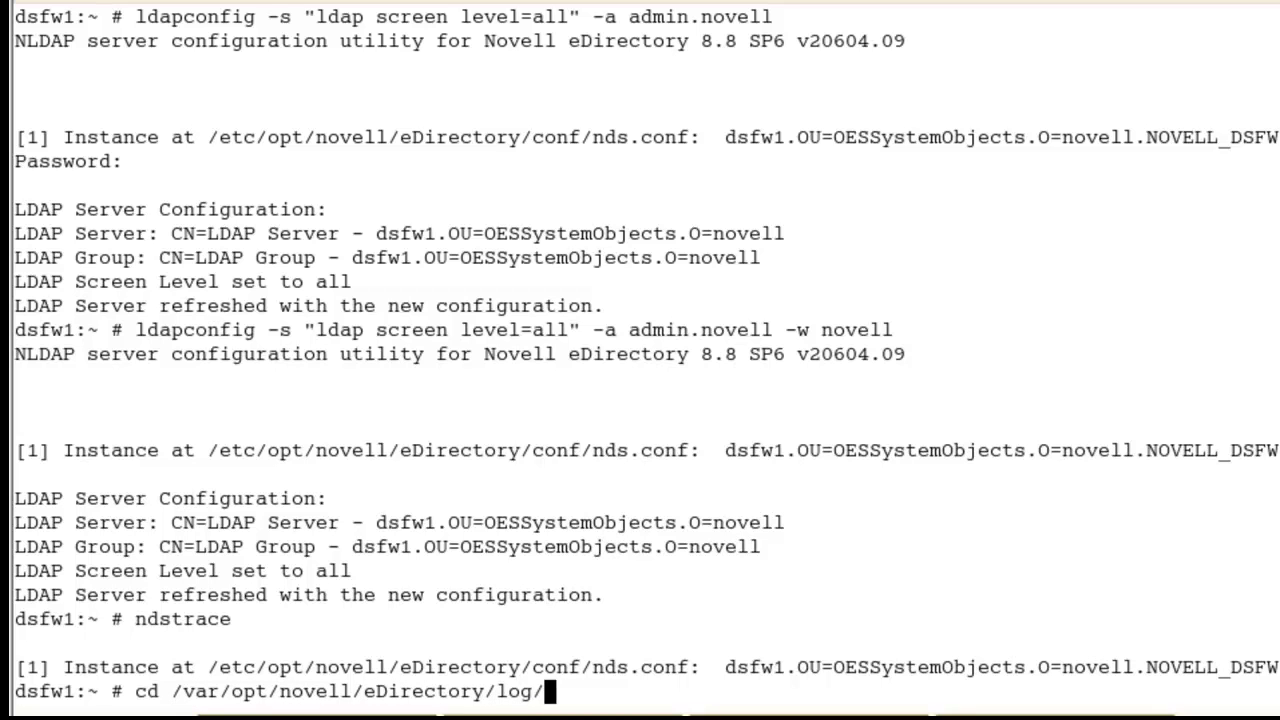
key(Return)
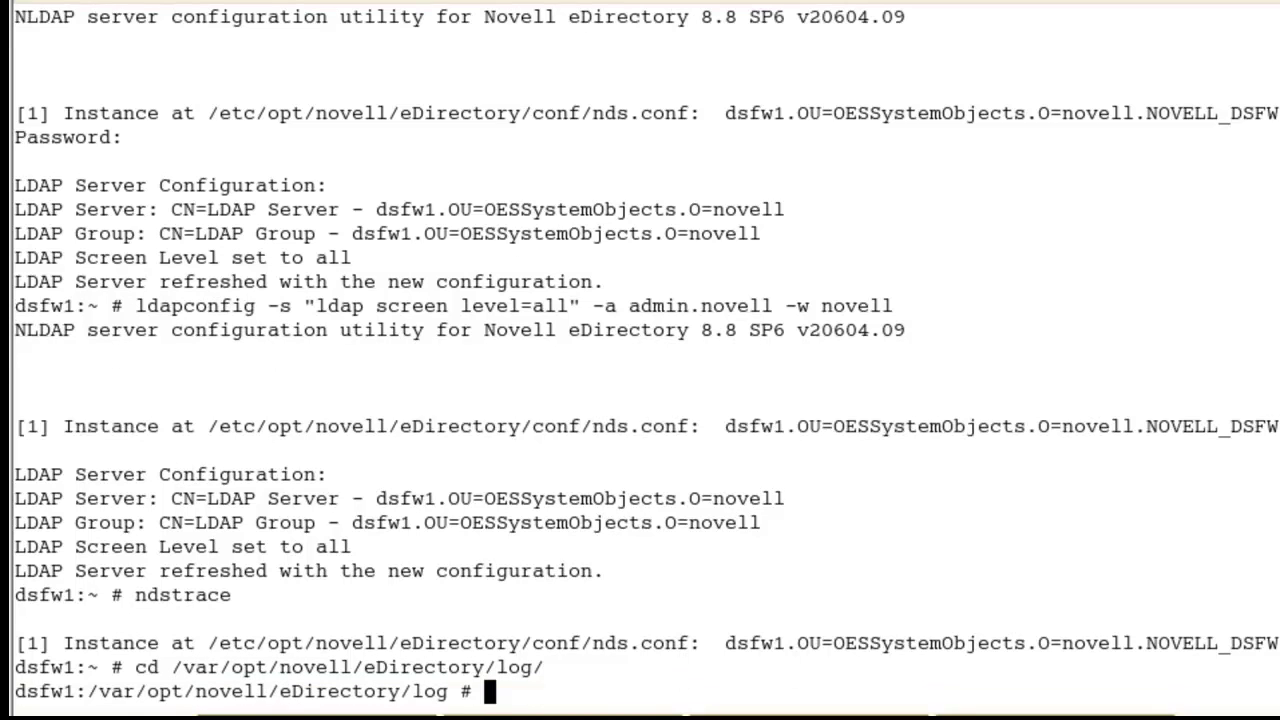
text(ll)
key(Return)
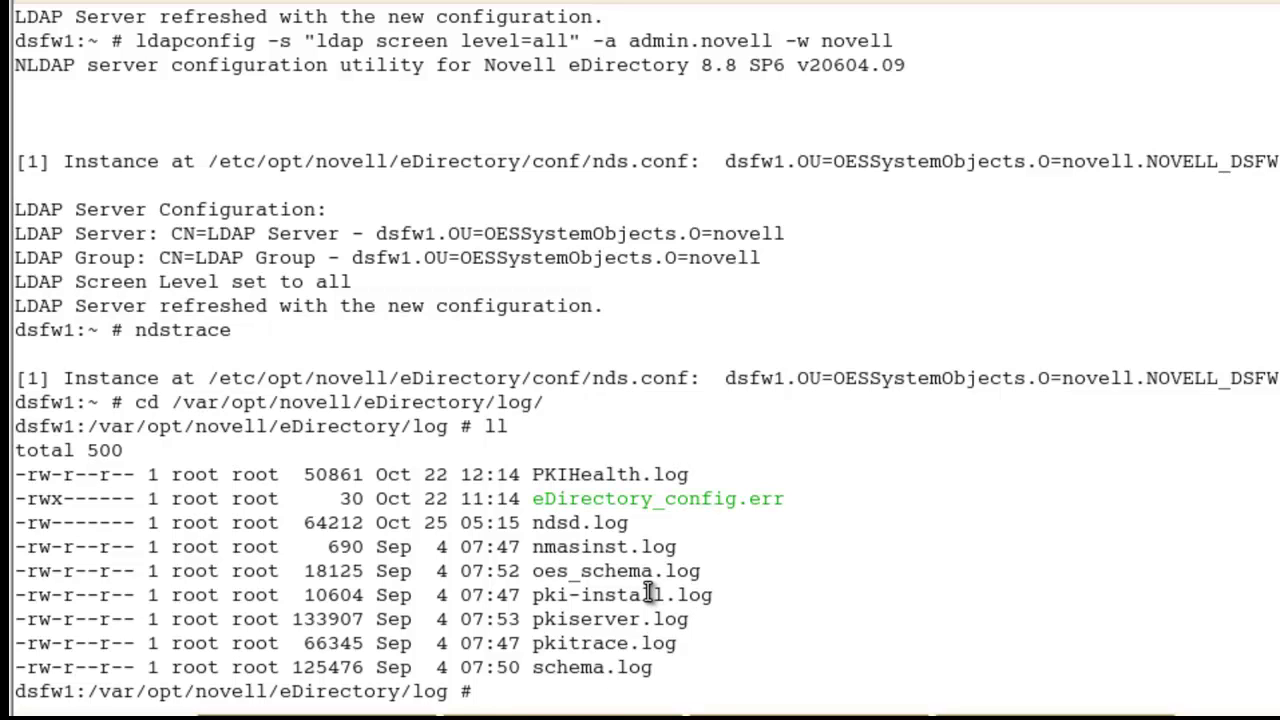
Step: Relaunch ndstrace and enable trace logging to ndstrace.log with 'ndstrace on'
text(ndstrace)
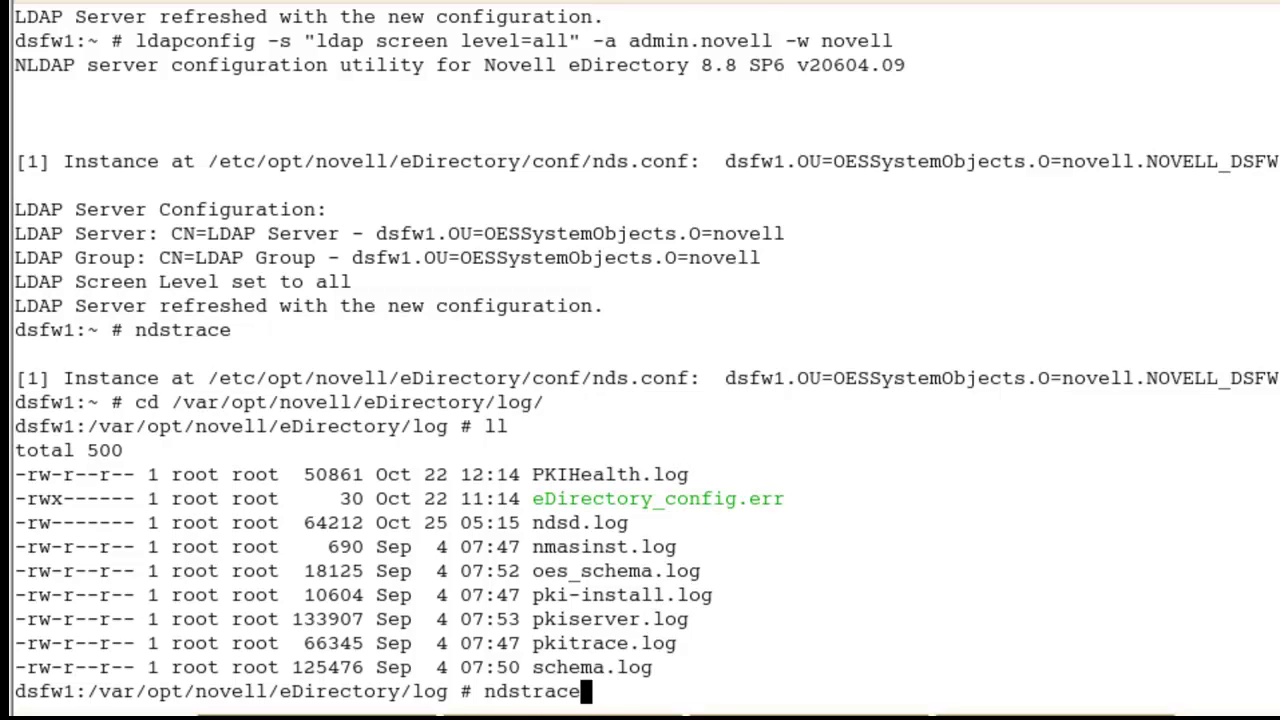
key(Return)
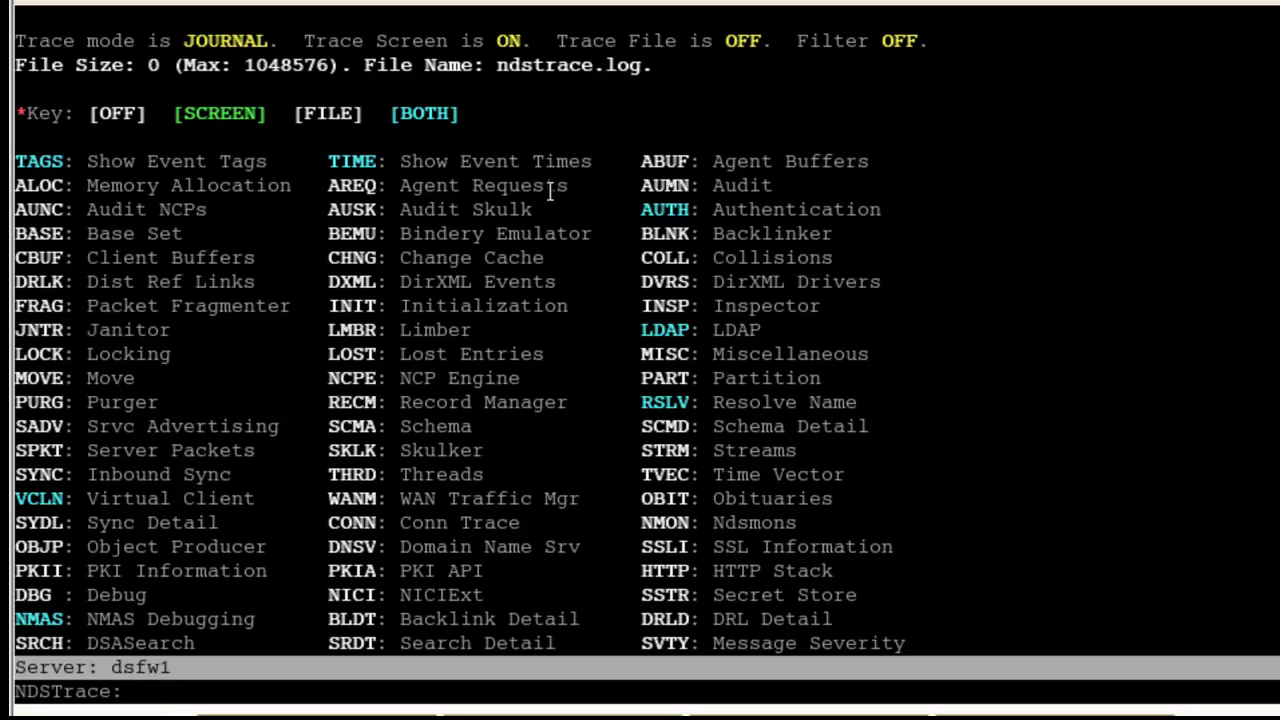
text(ndstrac)
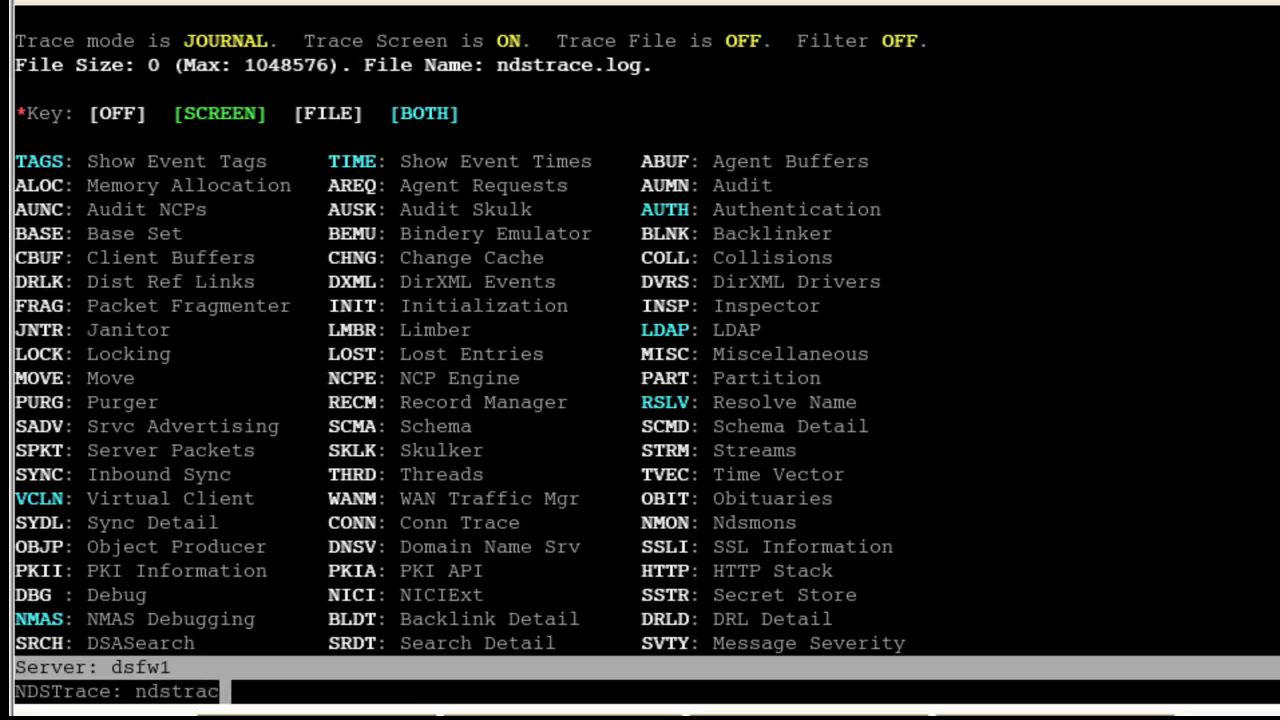
text(e on)
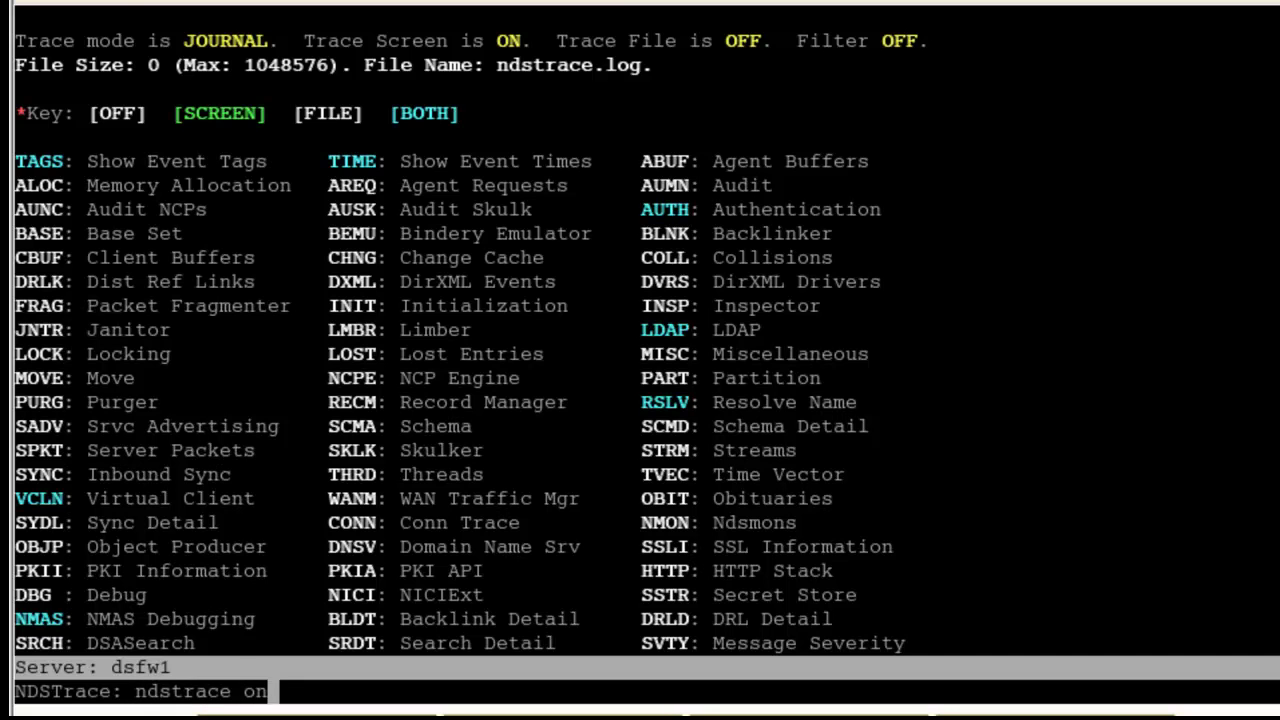
key(Return)
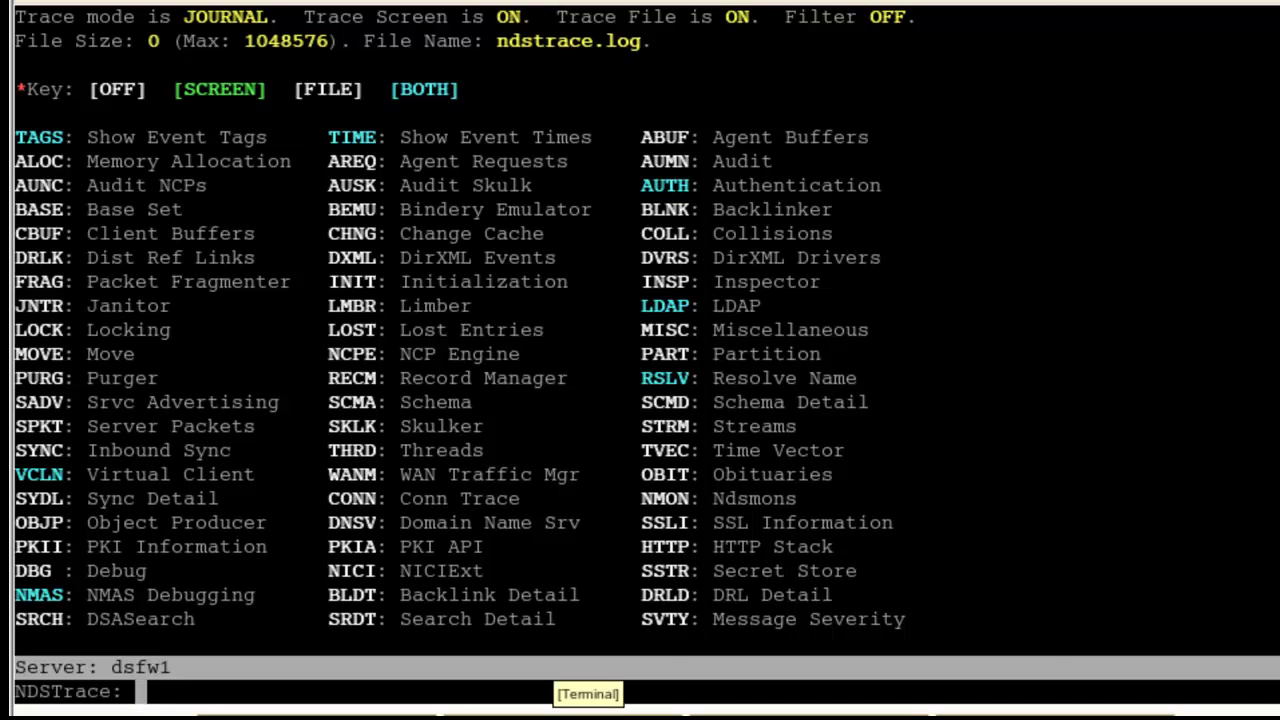
Step: Run 'ldapsearch -U GSSAPI -b "" base' in the Terminal, then return to the trace console
click(589, 715)
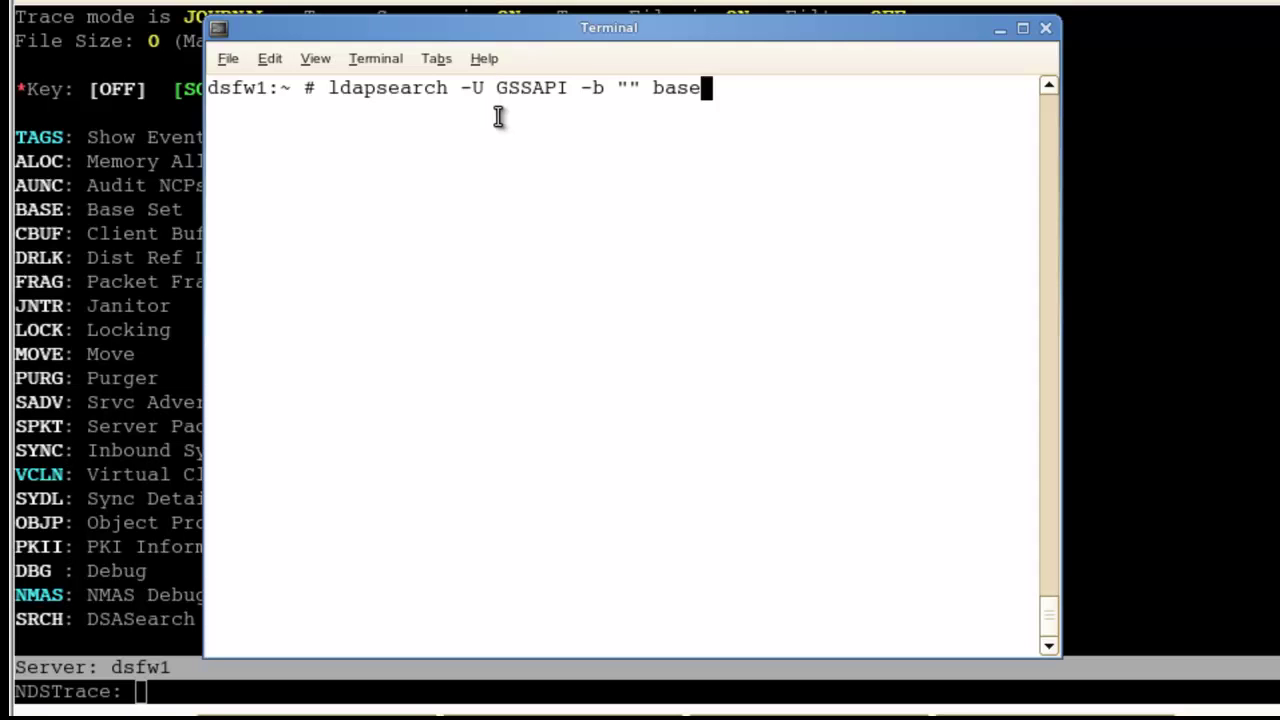
key(Return)
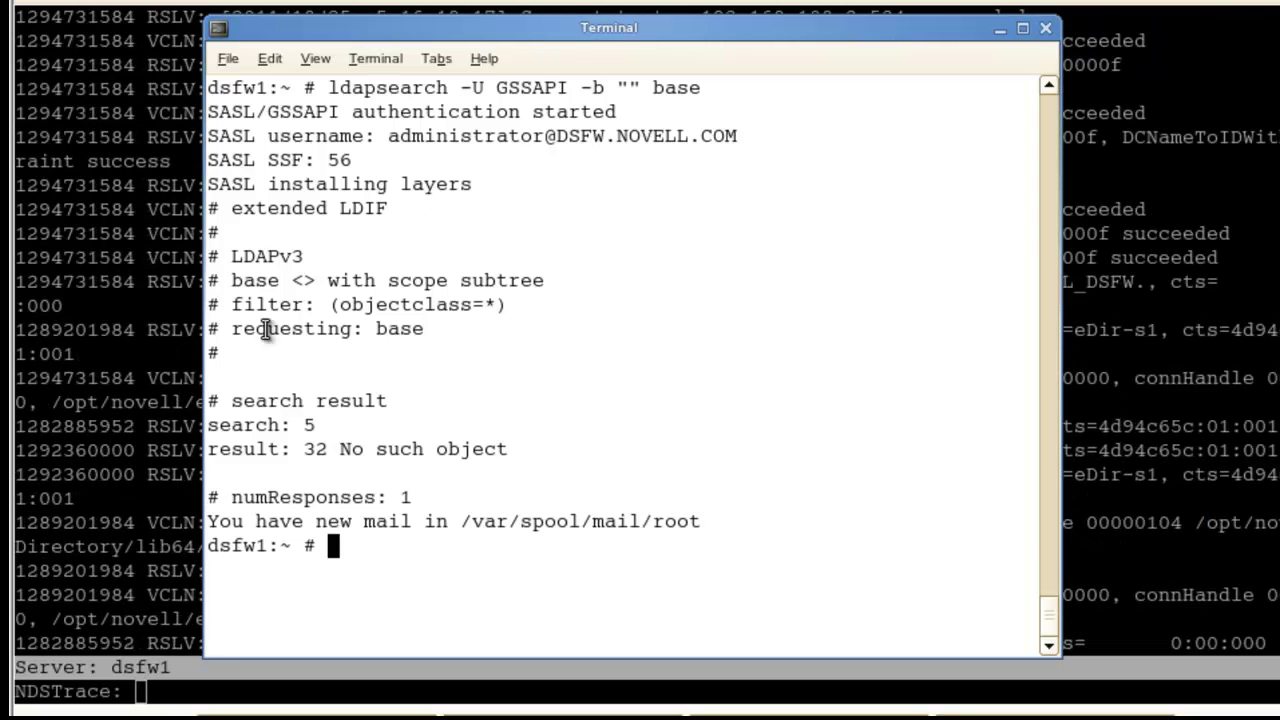
click(145, 515)
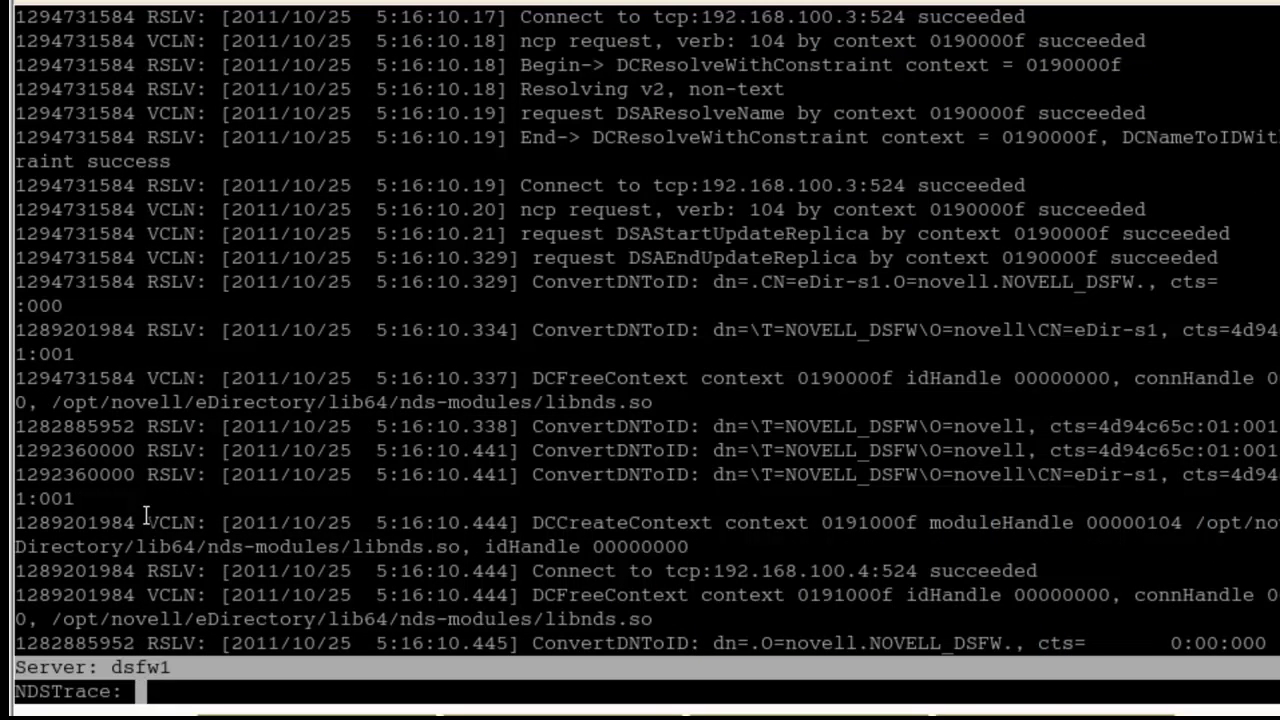
Step: Stop tracing with 'ndstrace off' and exit ndstrace to the shell
text(ndstrace )
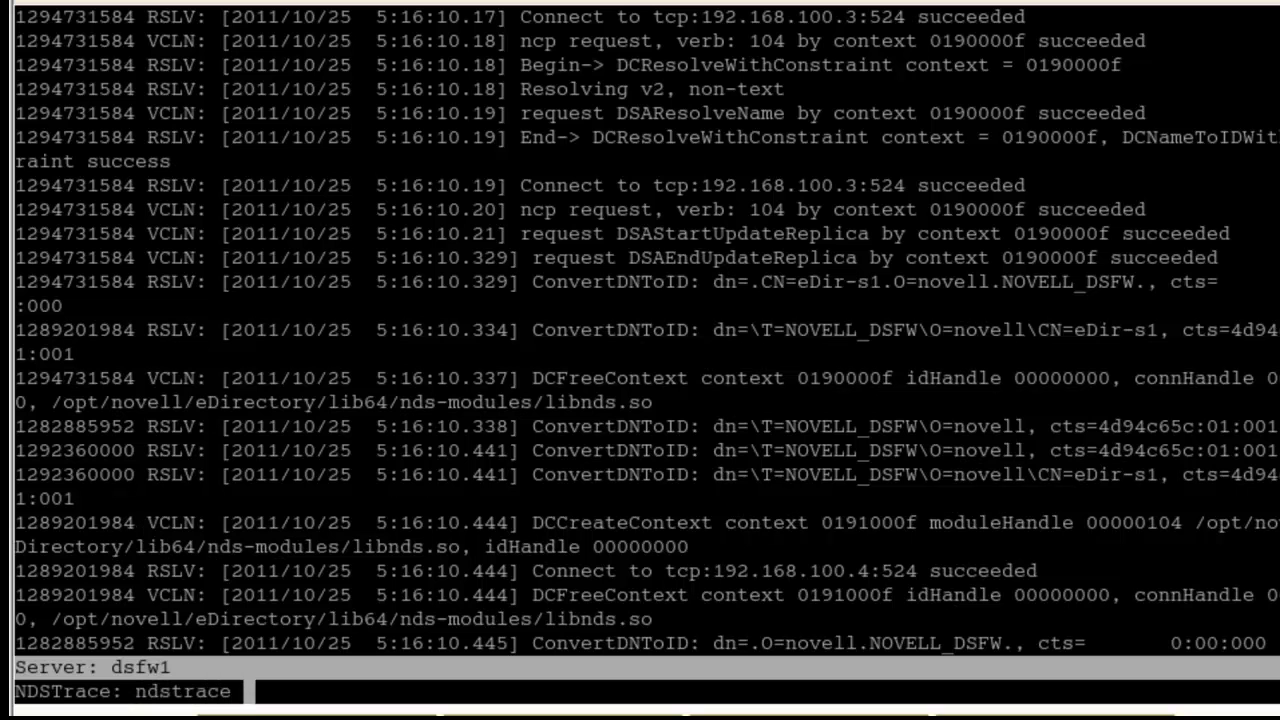
text(off)
key(Return)
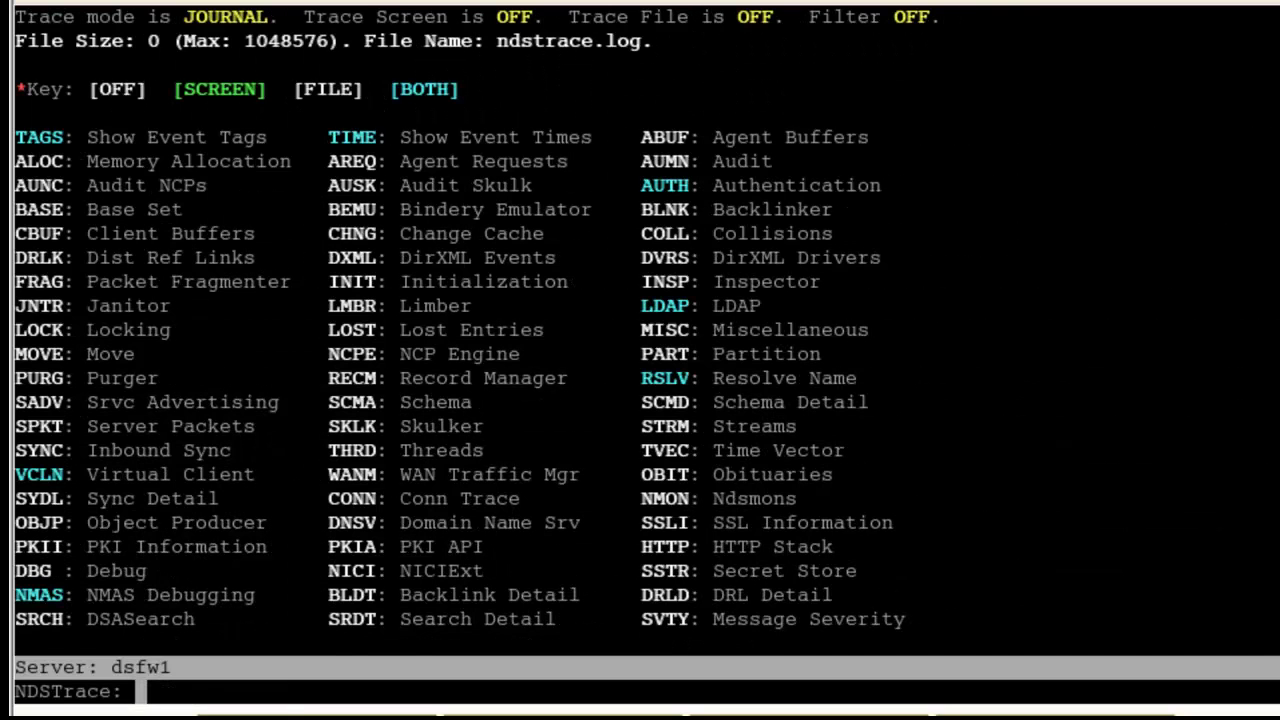
text(exit)
key(Return)
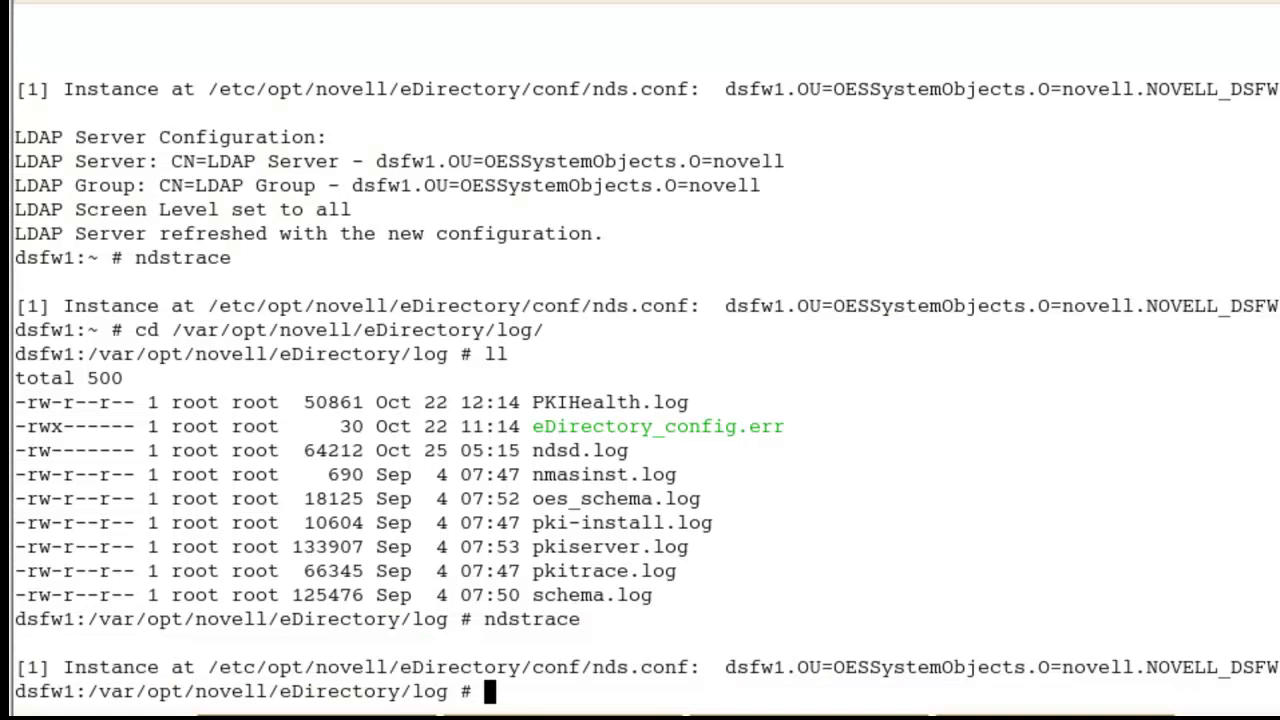
Step: Open ndstrace.log in less, move down a line, and begin a text search
text(less ndstrace.log)
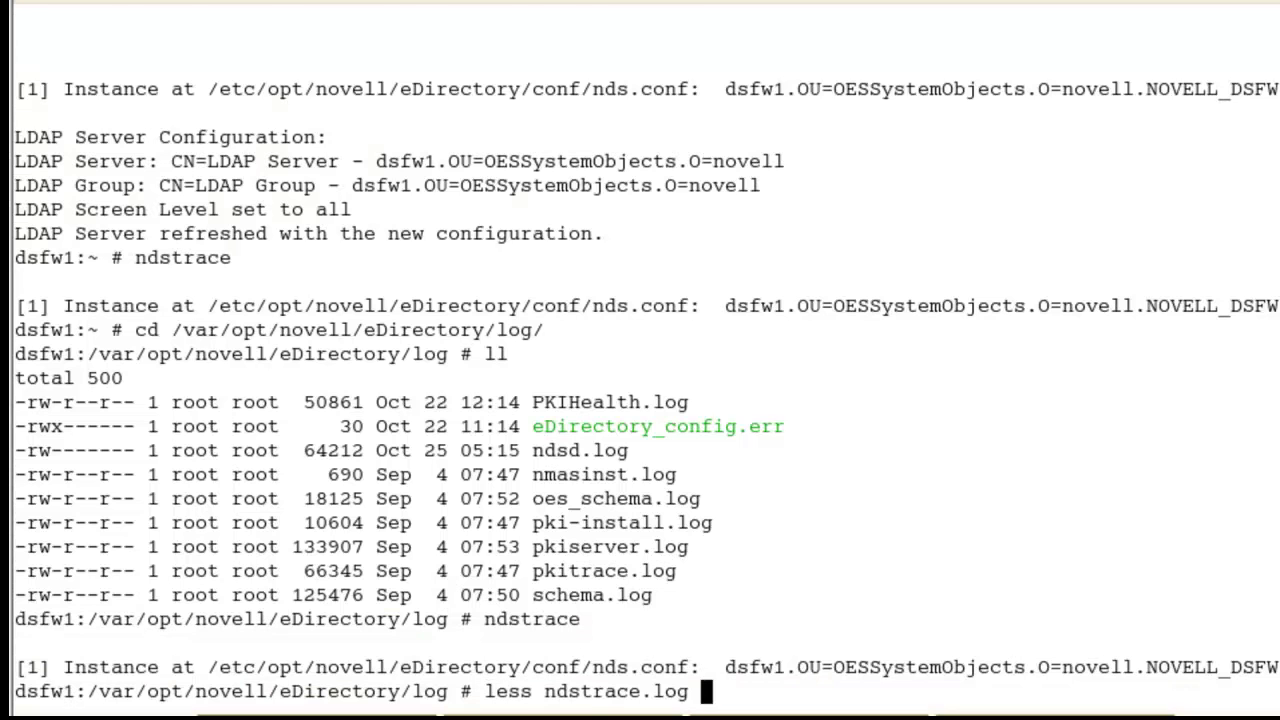
key(Return)
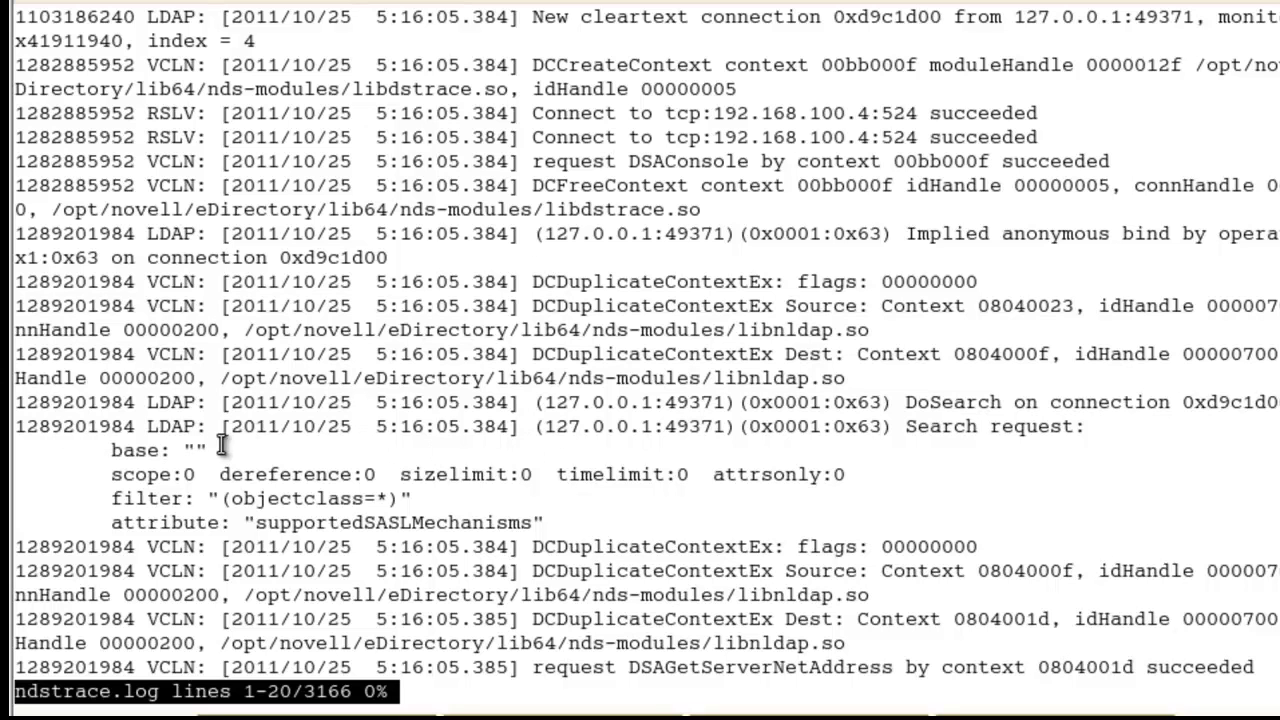
key(Down)
key(Down)
key(Down)
key(Down)
key(Down)
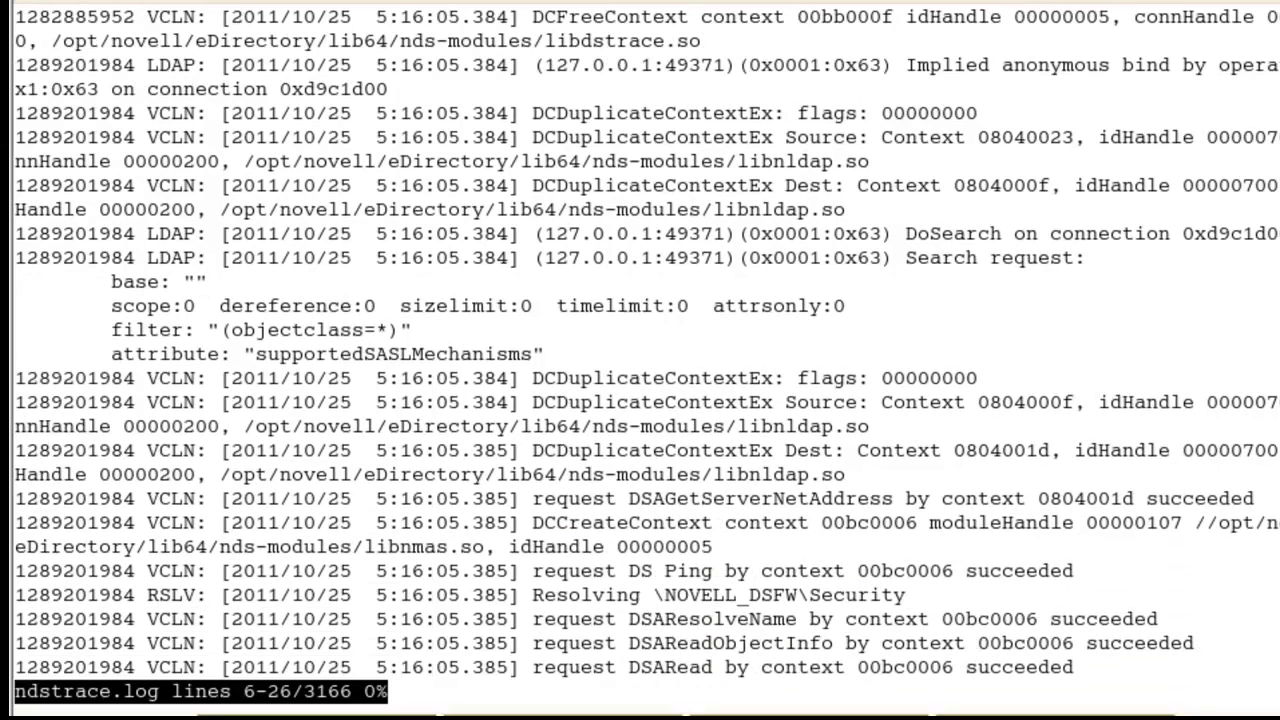
key(slash)
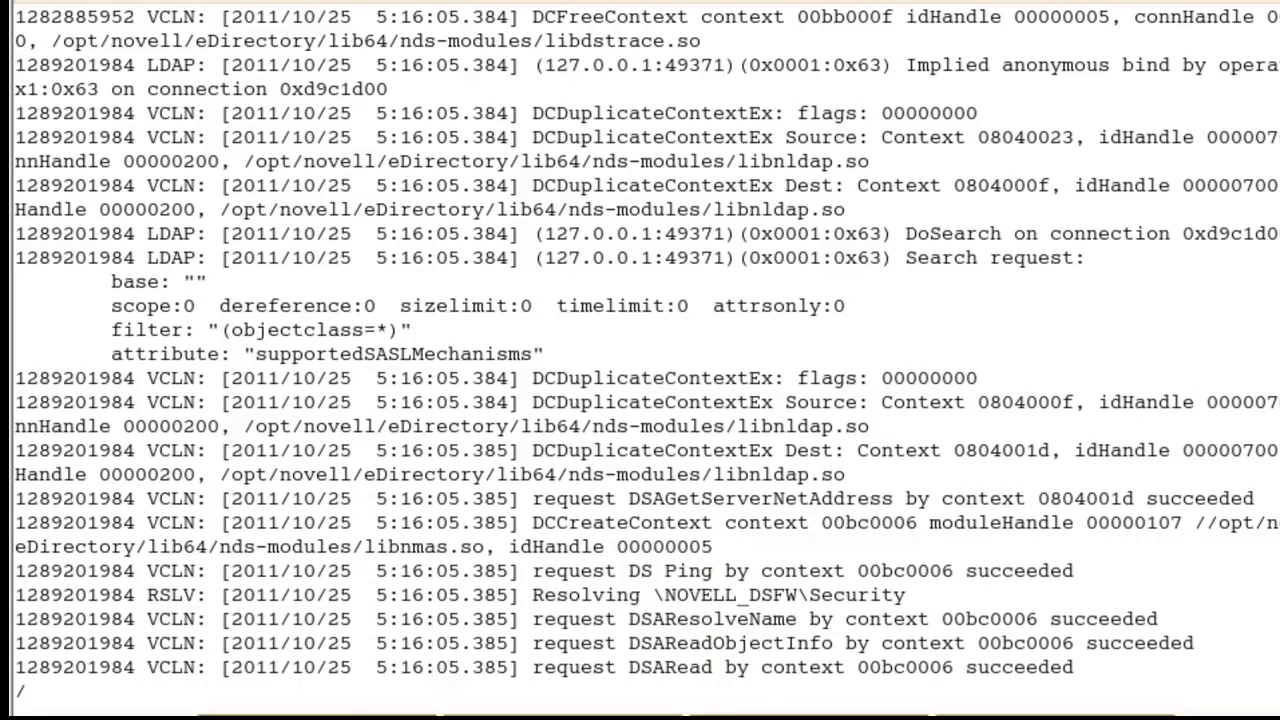
Step: Search ndstrace.log for 'search' to reach the first match, then step back up a line
text(search)
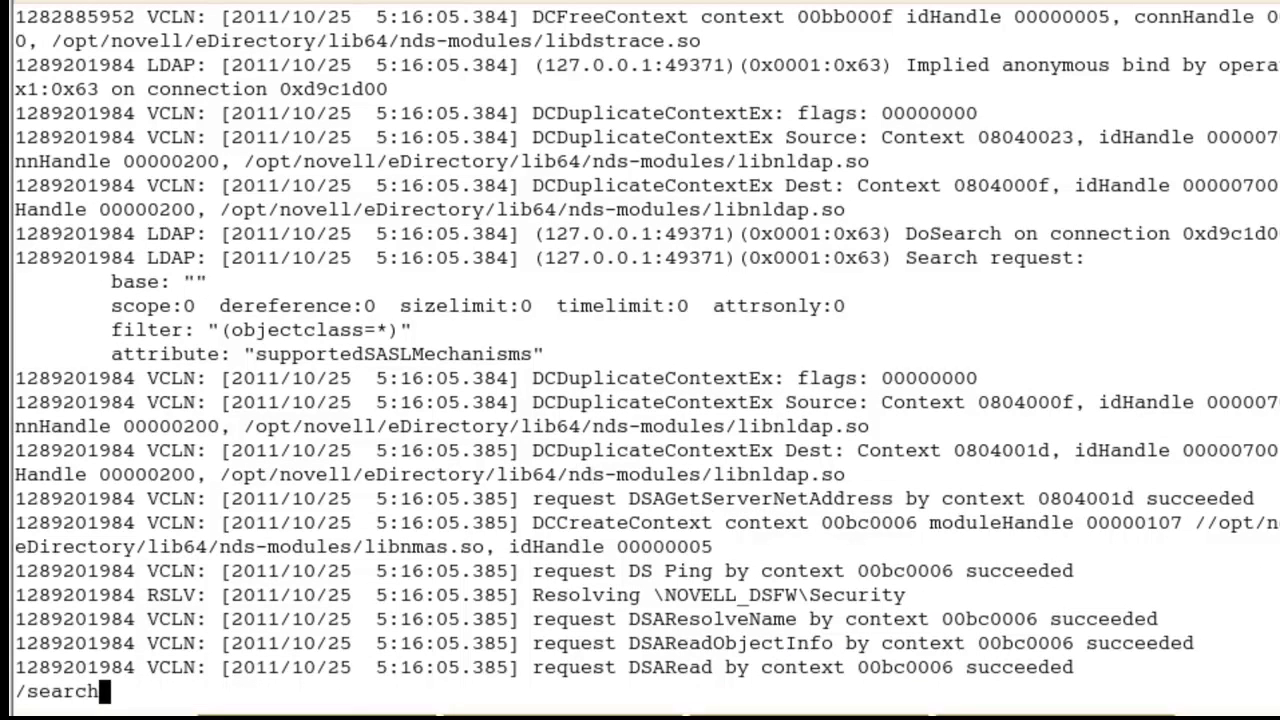
text( re)
key(BackSpace)
key(BackSpace)
key(BackSpace)
key(Return)
key(Up)
key(Up)
key(Up)
key(Up)
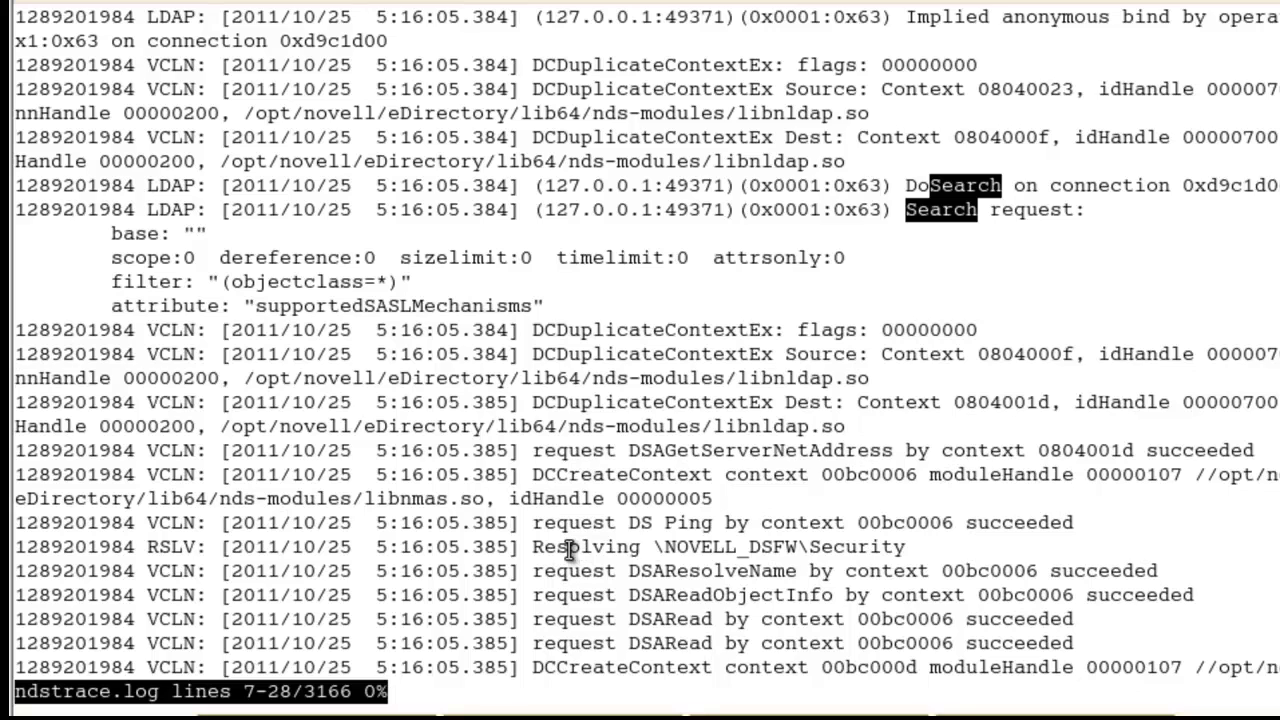
Step: Scroll through ndstrace.log past the GSSAPI bind, NMAS session and resolve entries to lines 67-89
key(Down)
key(Down)
key(Down)
key(Down)
key(Down)
key(Down)
key(Down)
key(Down)
key(Down)
key(Down)
key(Down)
key(Down)
key(Down)
key(Down)
key(Down)
key(Down)
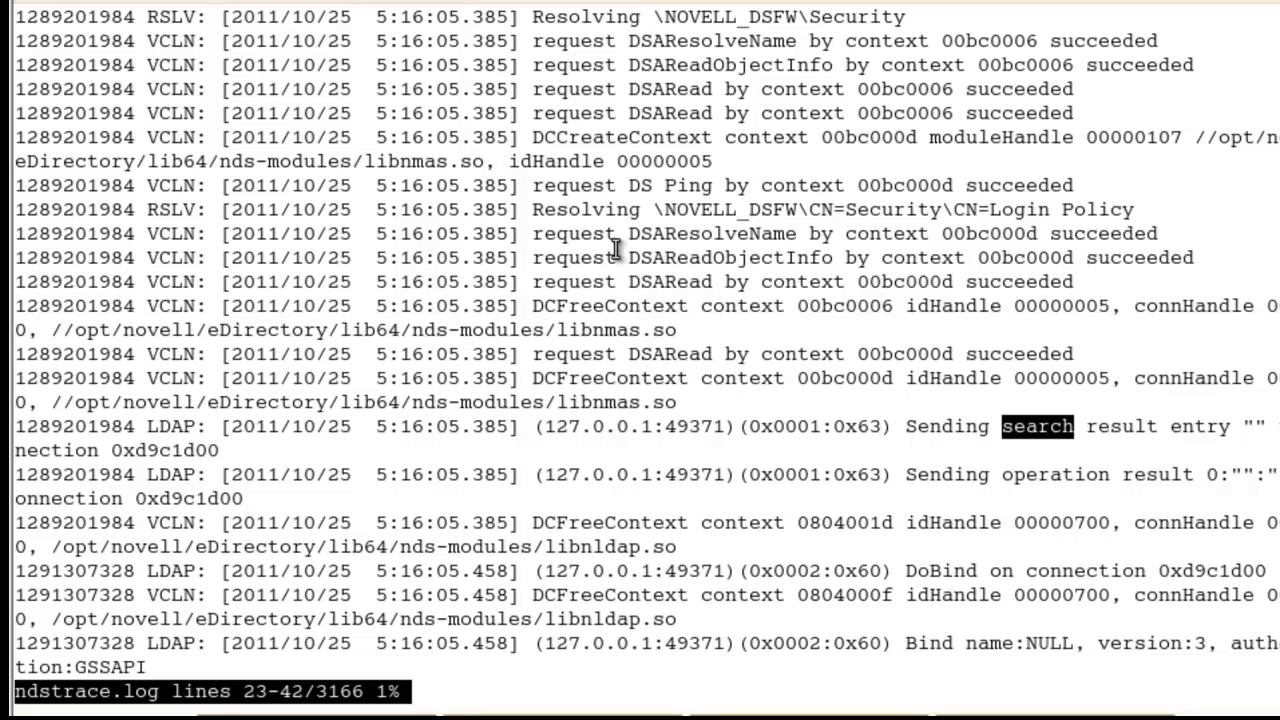
key(Down)
key(Down)
key(Down)
key(Down)
key(Down)
key(Down)
key(Down)
key(Down)
key(Down)
key(Down)
key(Down)
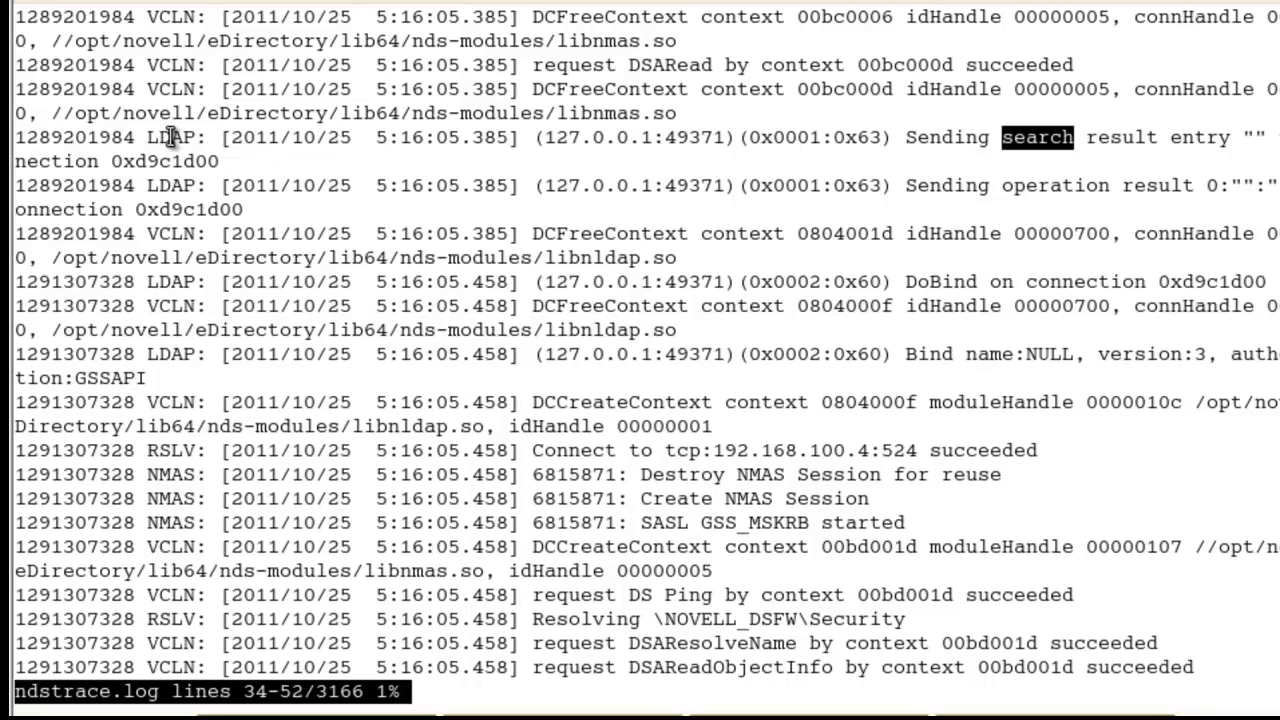
key(Down)
key(Down)
key(Down)
key(Down)
key(Down)
key(Down)
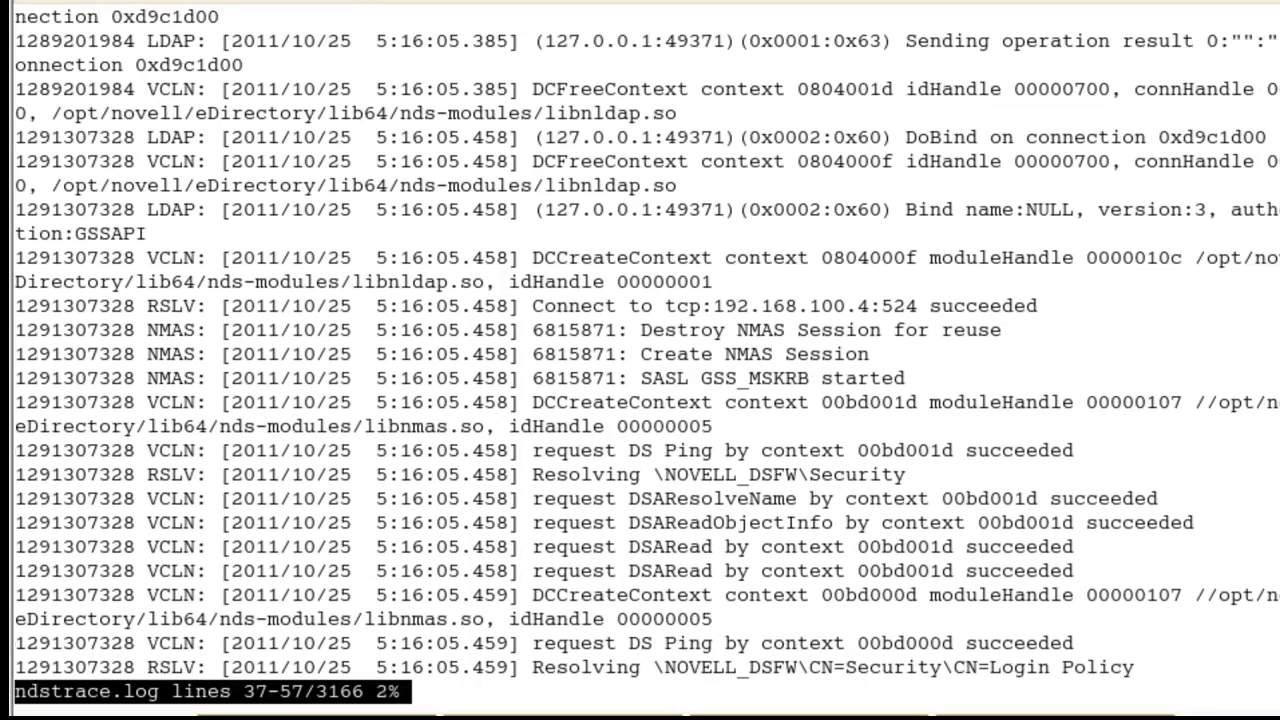
key(Down)
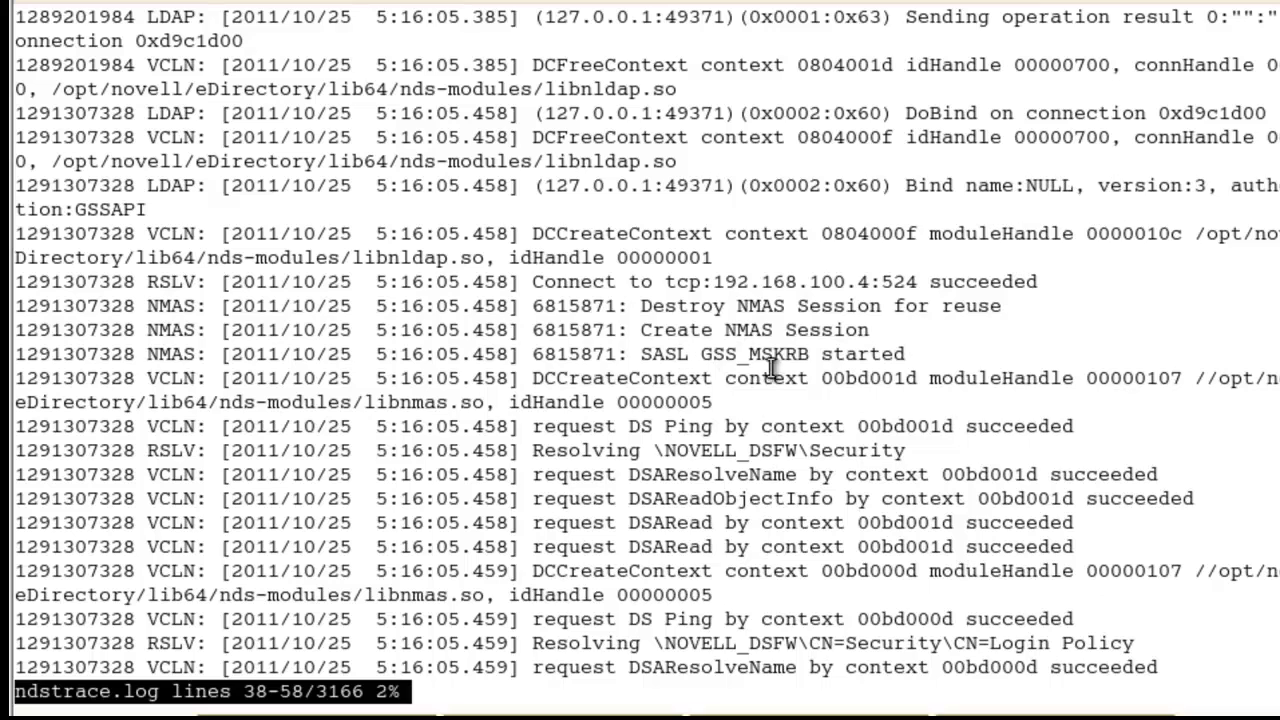
key(Down)
key(Down)
key(Down)
key(Down)
key(Down)
key(Down)
key(Down)
key(Down)
key(Down)
key(Down)
key(Down)
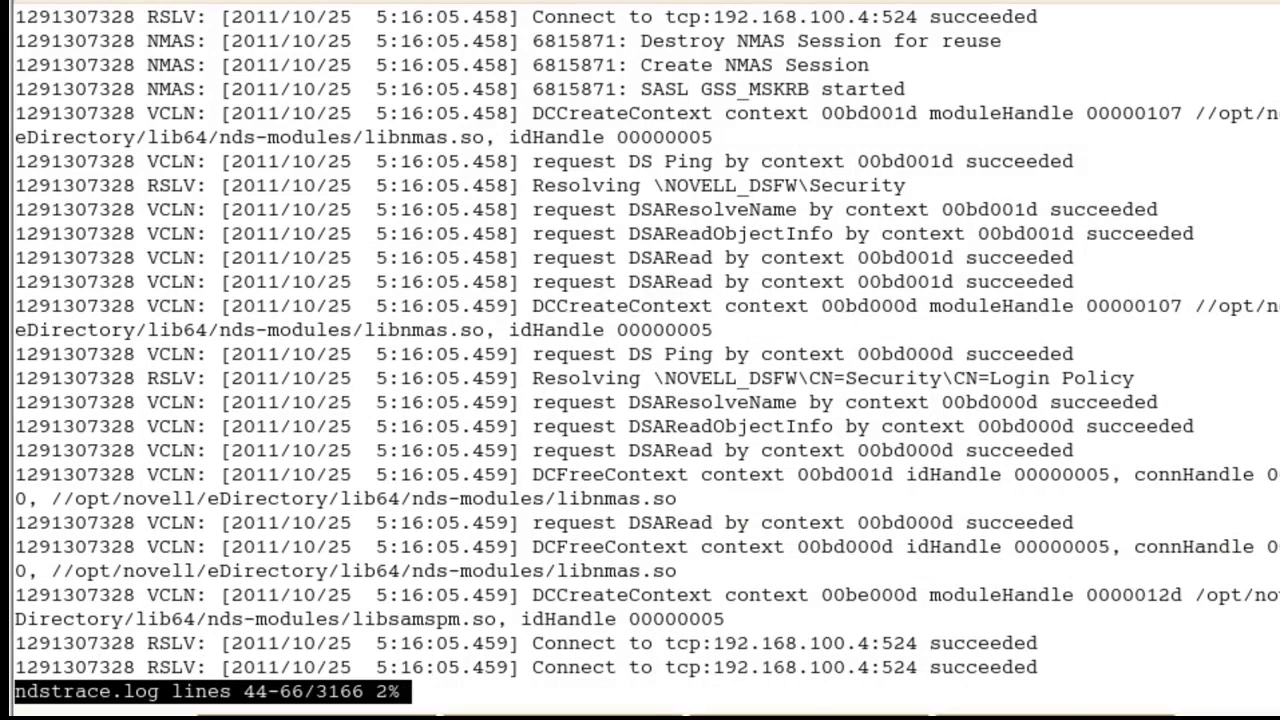
key(Down)
key(Down)
key(Down)
key(Down)
key(Down)
key(Down)
key(Down)
key(Down)
key(Down)
key(Down)
key(Down)
key(Down)
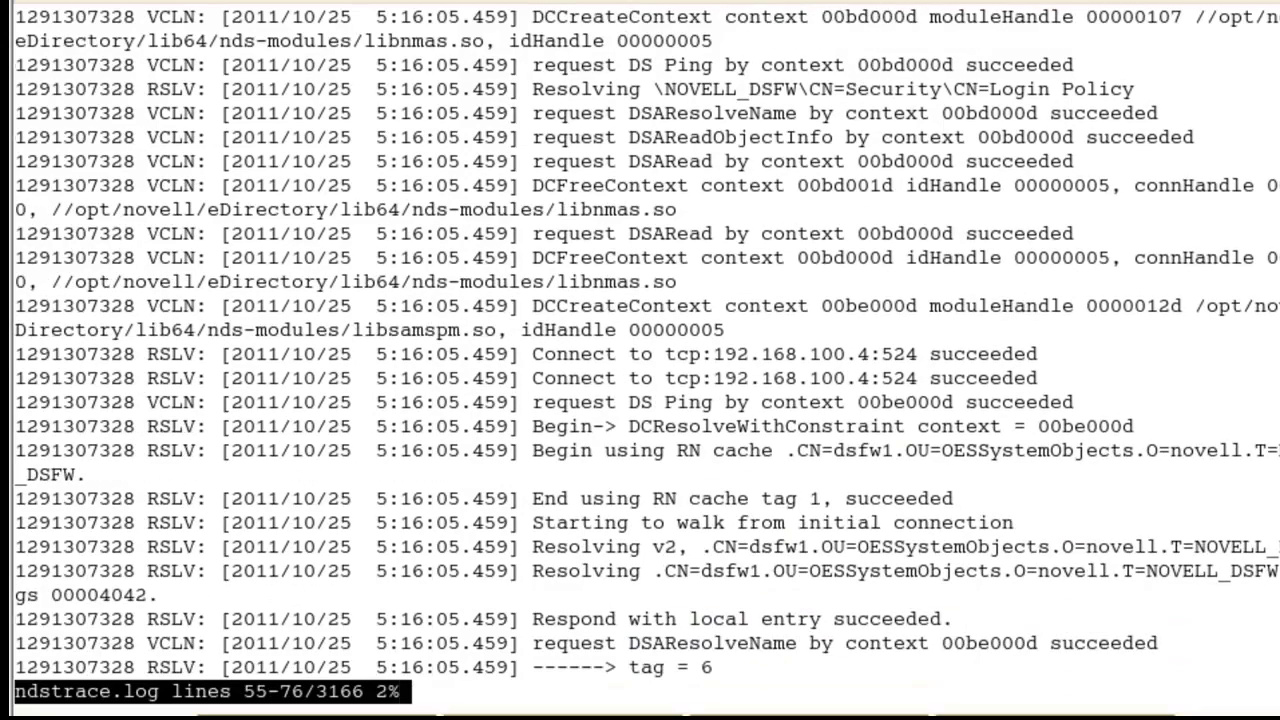
key(Down)
key(Down)
key(Down)
key(Down)
key(Down)
key(Down)
key(Down)
key(Down)
key(Down)
key(Down)
key(Down)
key(Down)
key(Down)
key(Down)
key(Down)
key(Down)
key(Down)
key(Down)
key(Down)
key(Down)
key(Down)
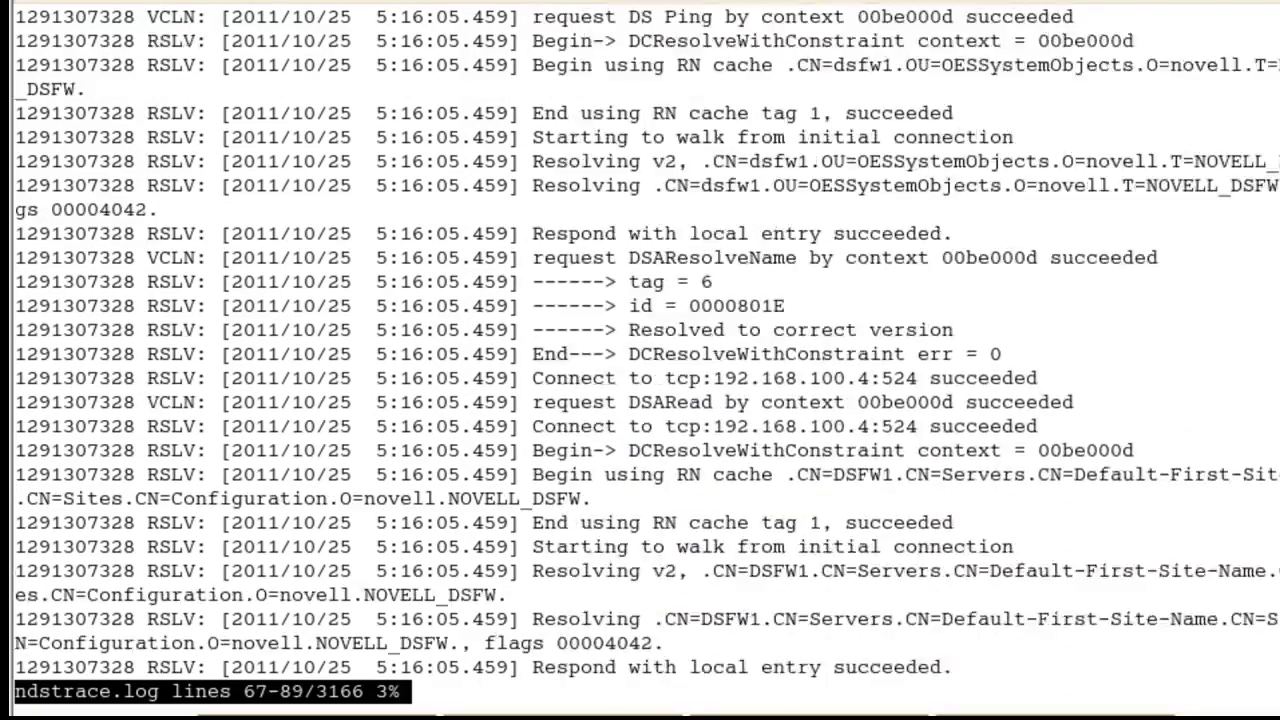
key(Down)
key(Down)
key(Down)
key(Down)
key(Down)
key(Down)
key(Down)
key(Down)
key(Down)
key(Down)
key(Down)
key(Down)
key(Down)
key(Down)
key(Down)
key(Down)
key(Down)
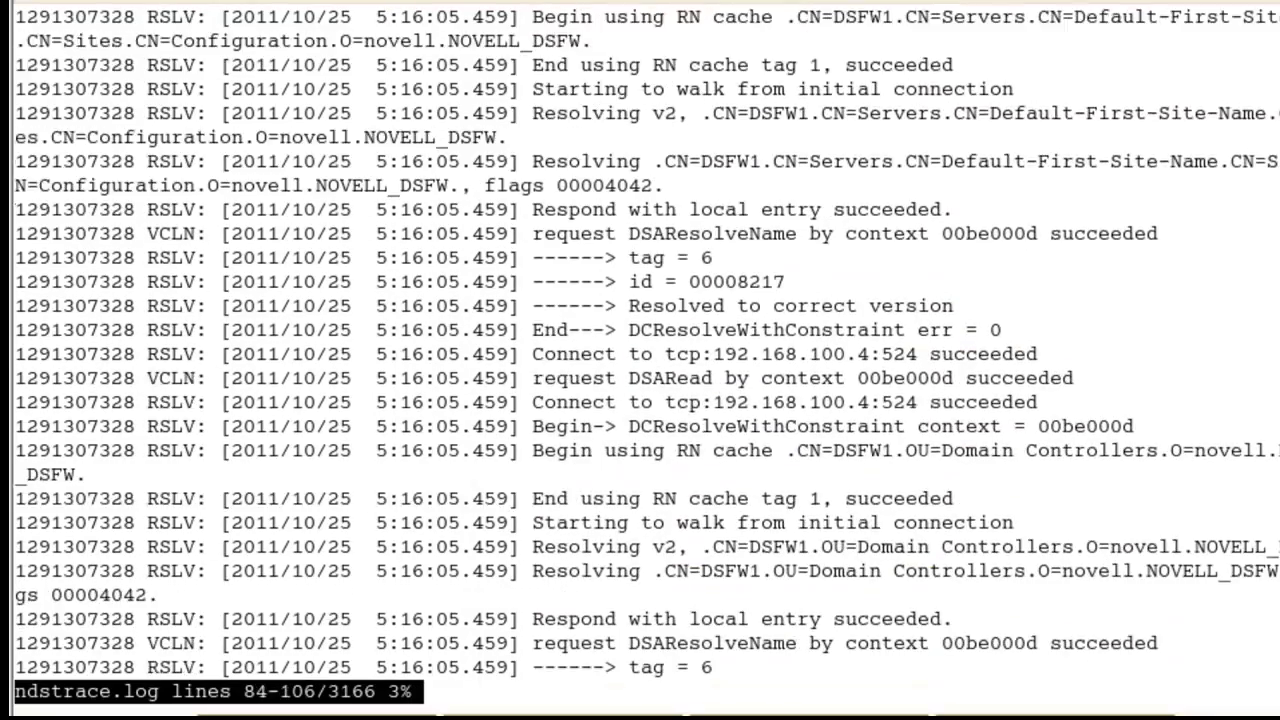